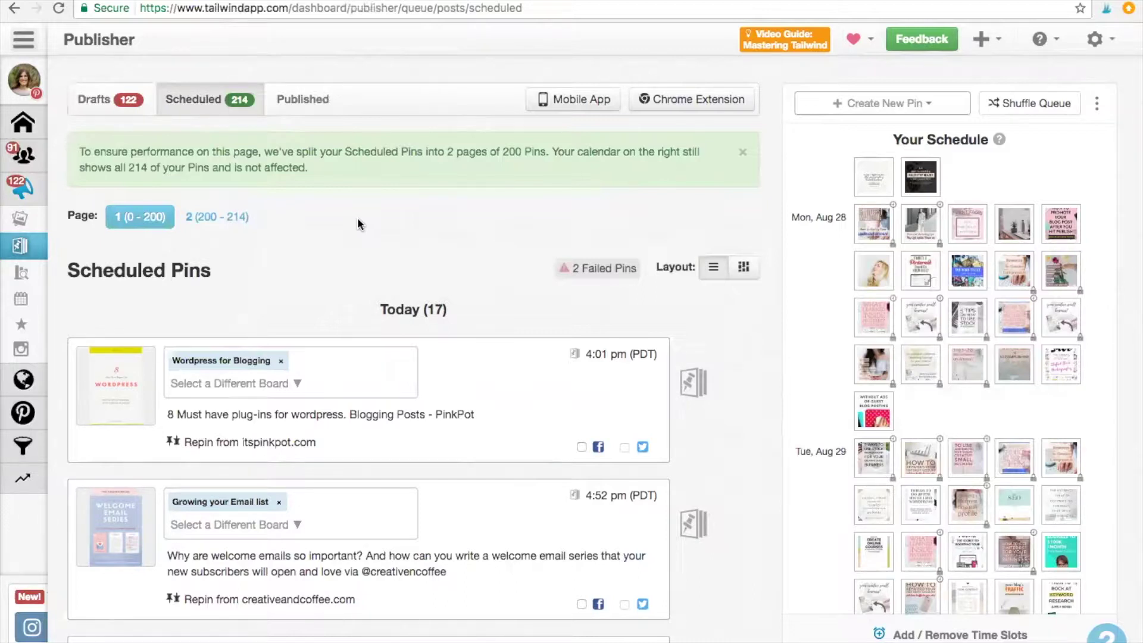
Open the weekly summary dashboard and review repins, domain pins, followers and most repinned boards for the last 7 days
key(super+r)
click(23, 122)
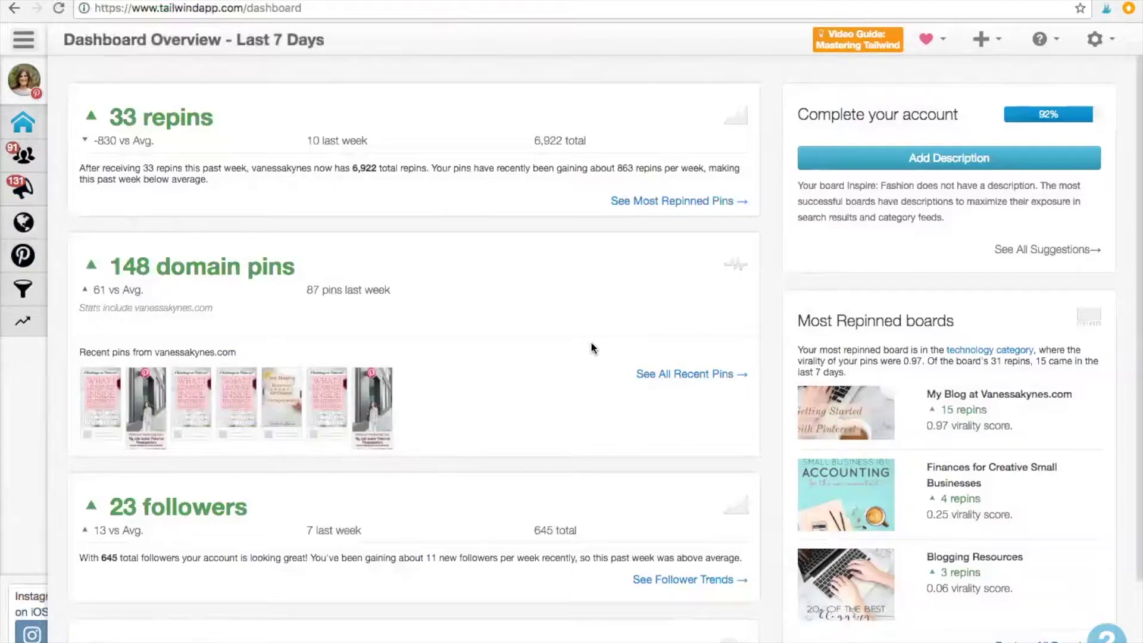
scroll(590, 341, down, 3)
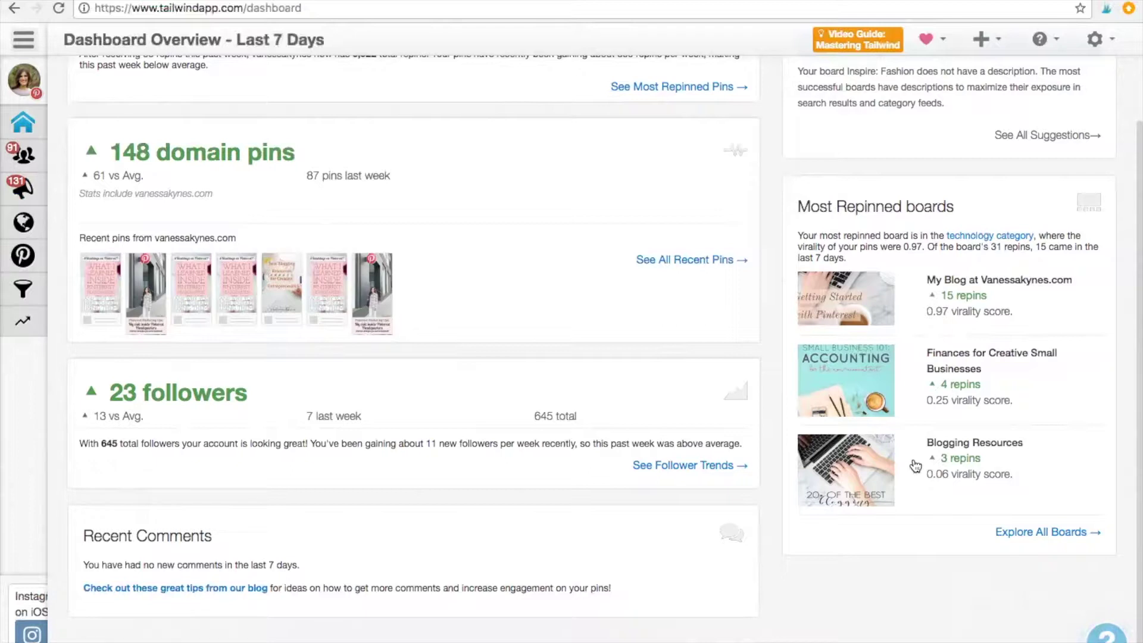
Go to Tribes and switch to the Best Blogging Tips tribe
mouse_move(39, 185)
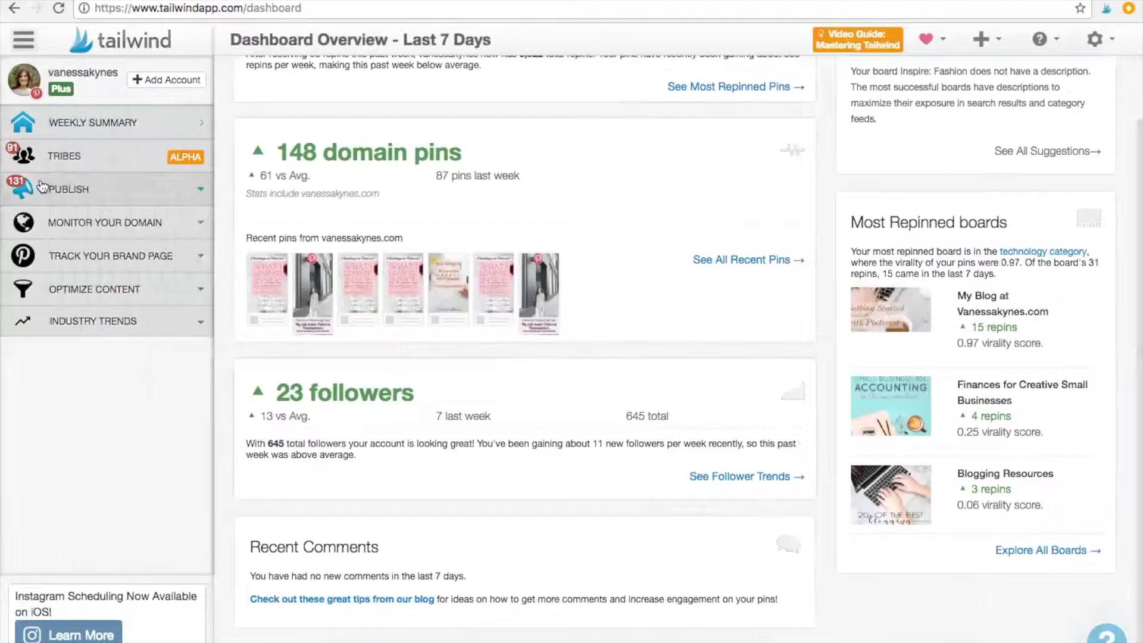
click(77, 172)
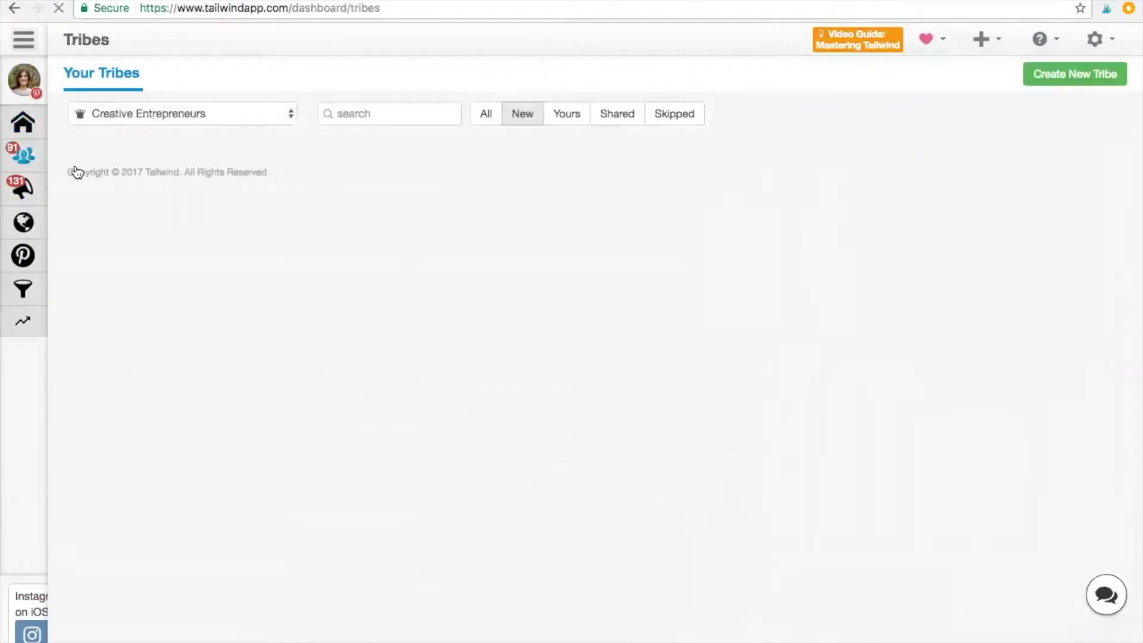
click(285, 117)
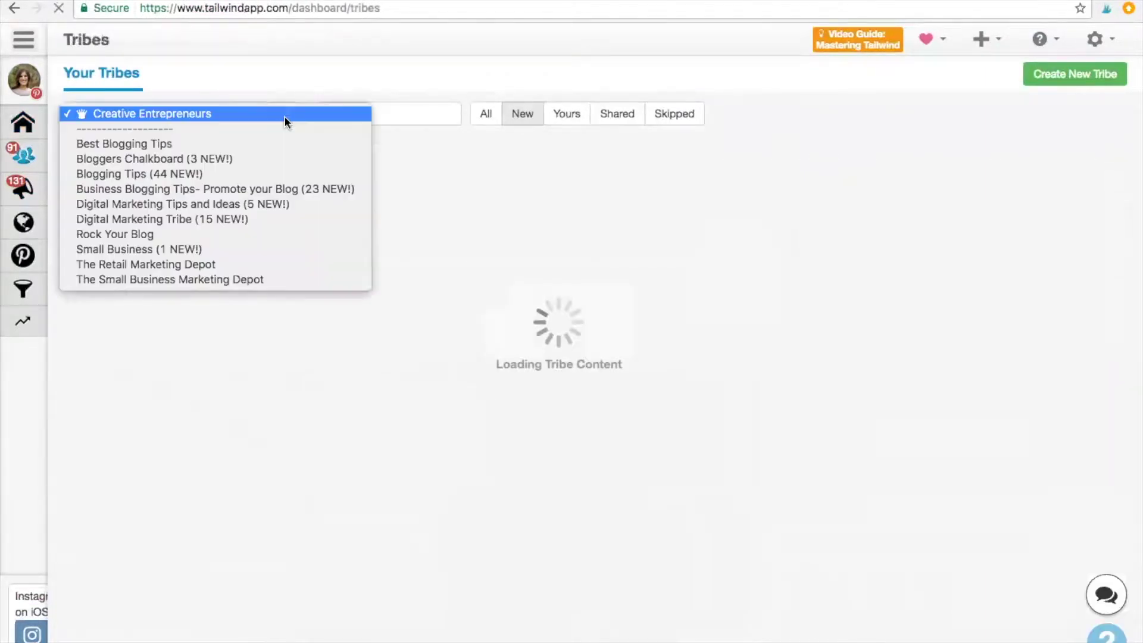
click(273, 145)
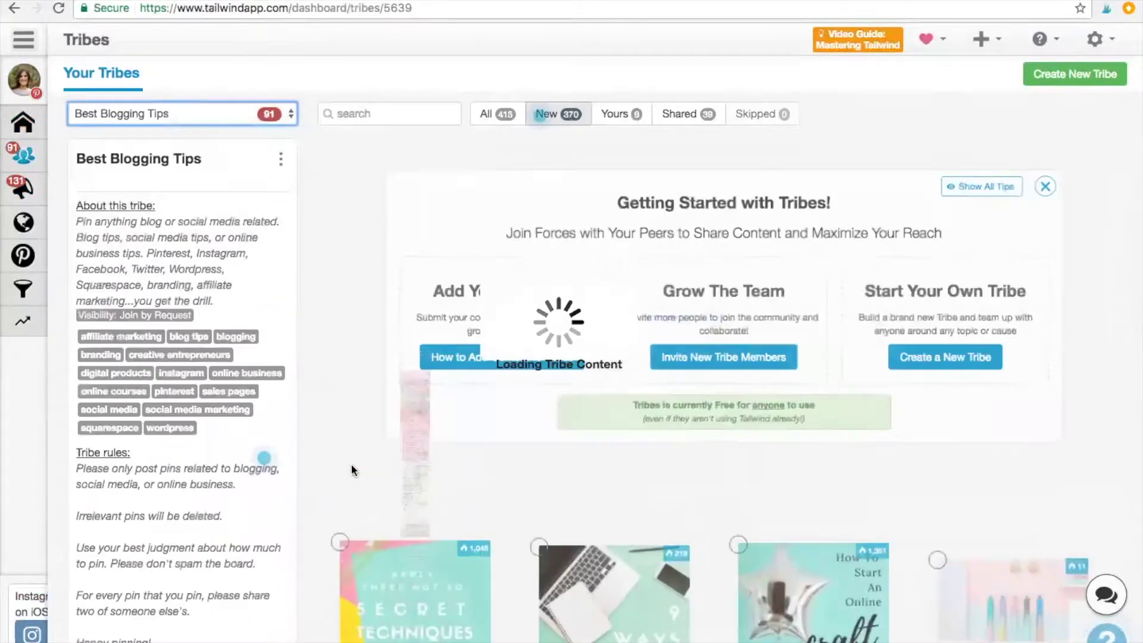
Look through the new pins in the Best Blogging Tips tribe, examining their share counts, board fields and descriptions
scroll(305, 518, down, 2)
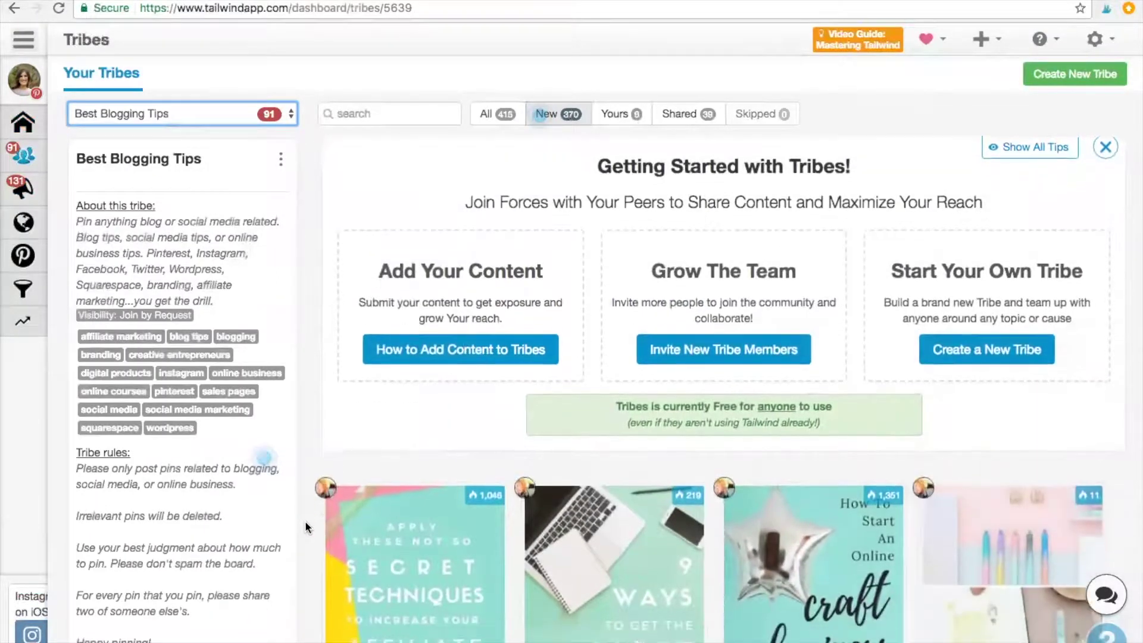
scroll(306, 524, down, 3)
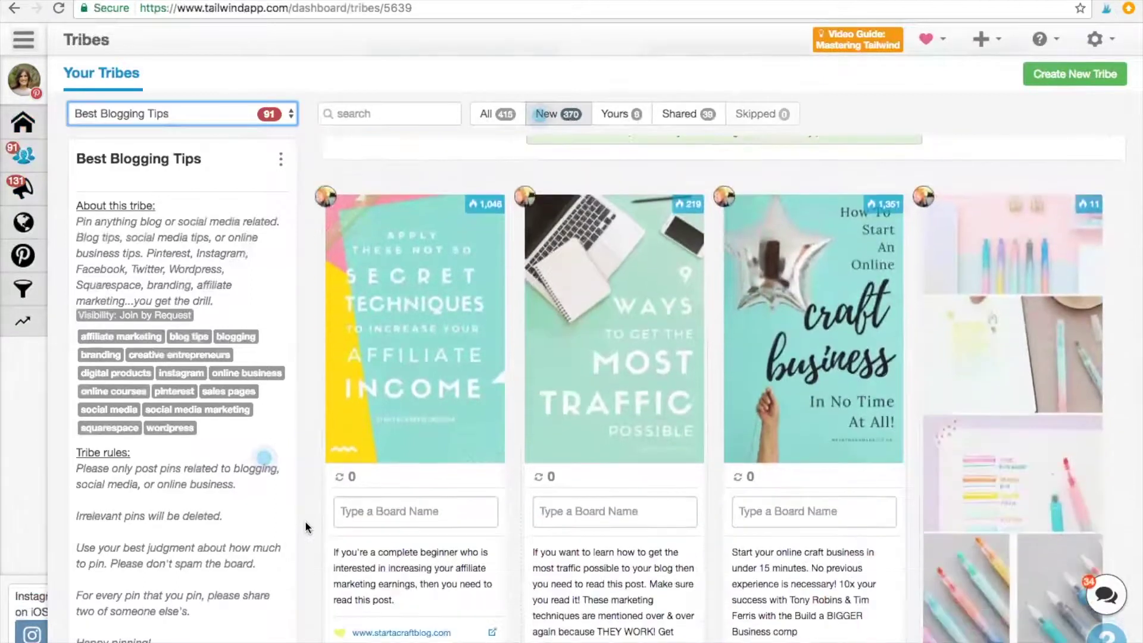
scroll(306, 528, down, 1)
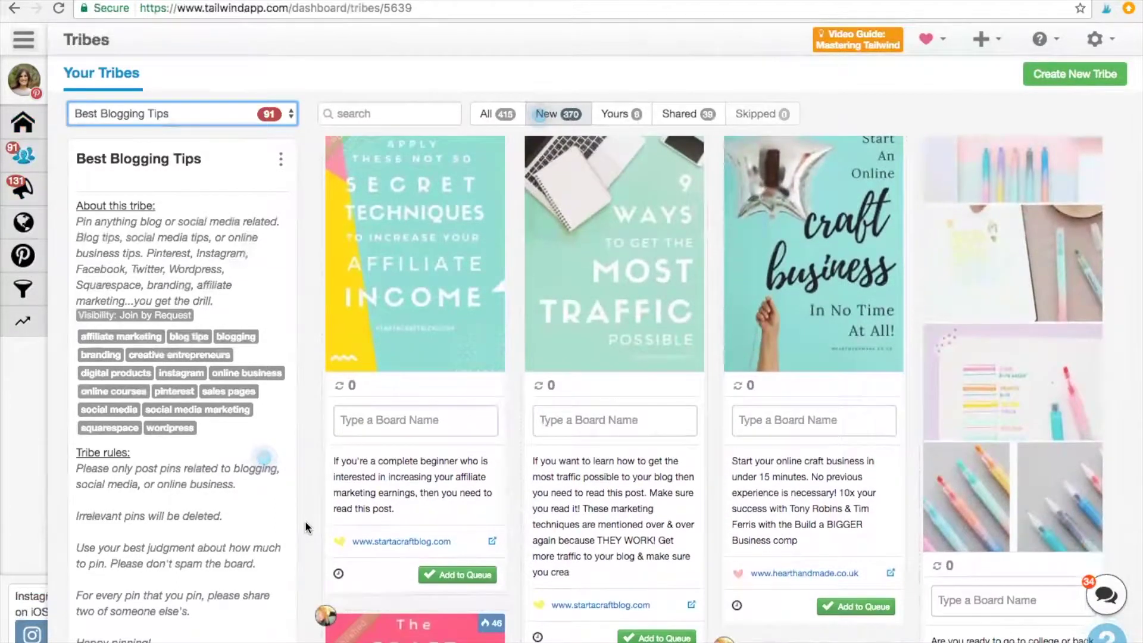
scroll(306, 528, down, 1)
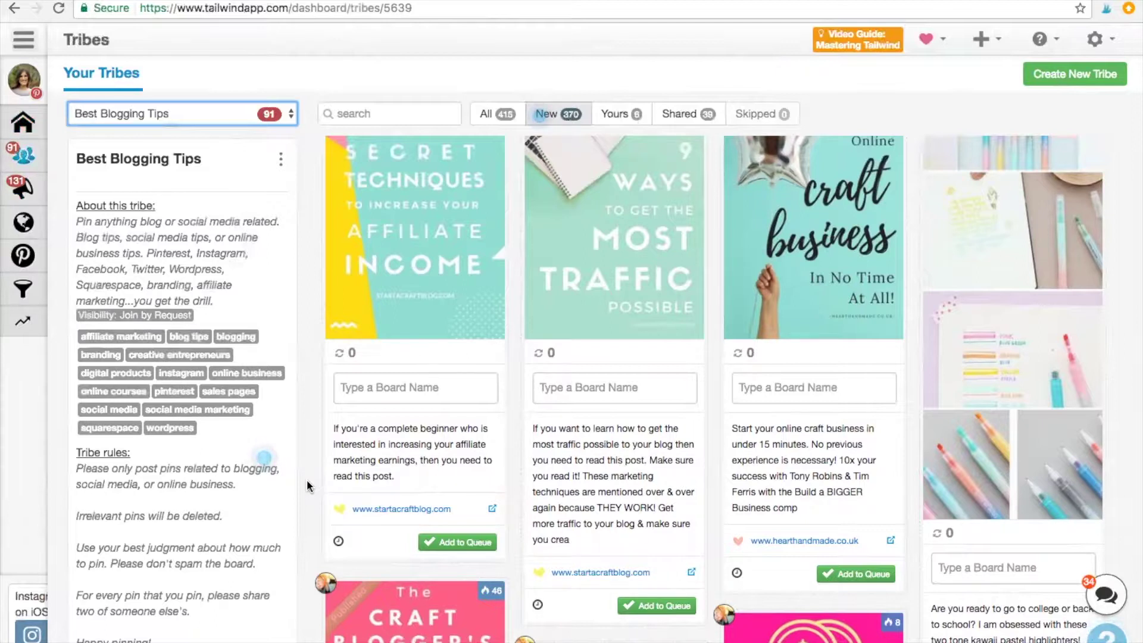
scroll(307, 485, down, 1)
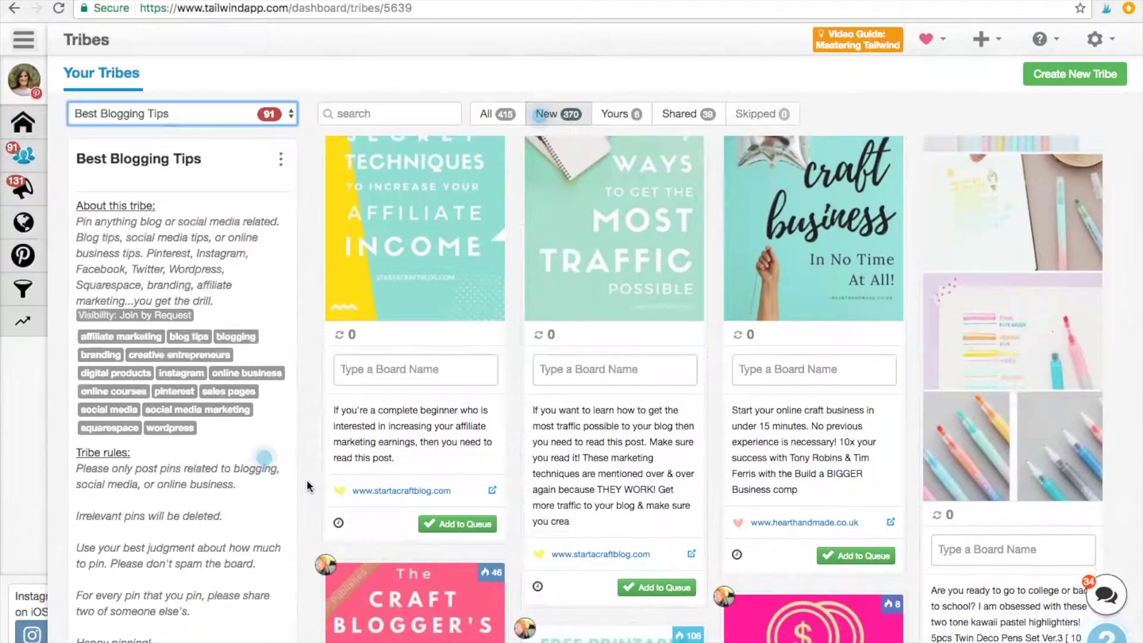
scroll(306, 480, down, 1)
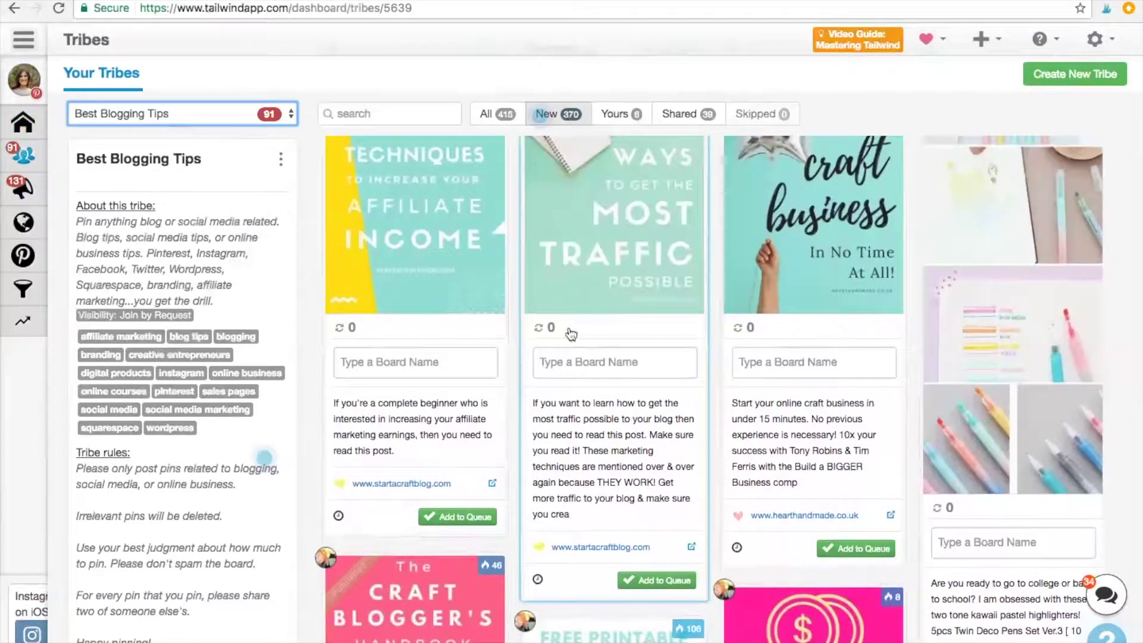
scroll(577, 364, up, 1)
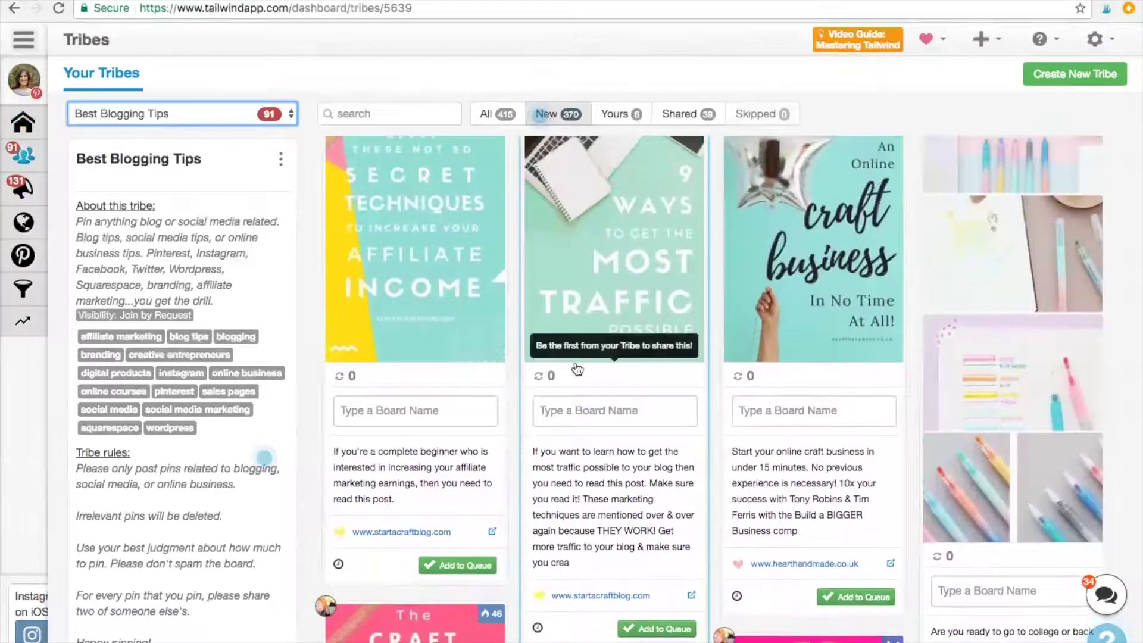
scroll(577, 370, down, 2)
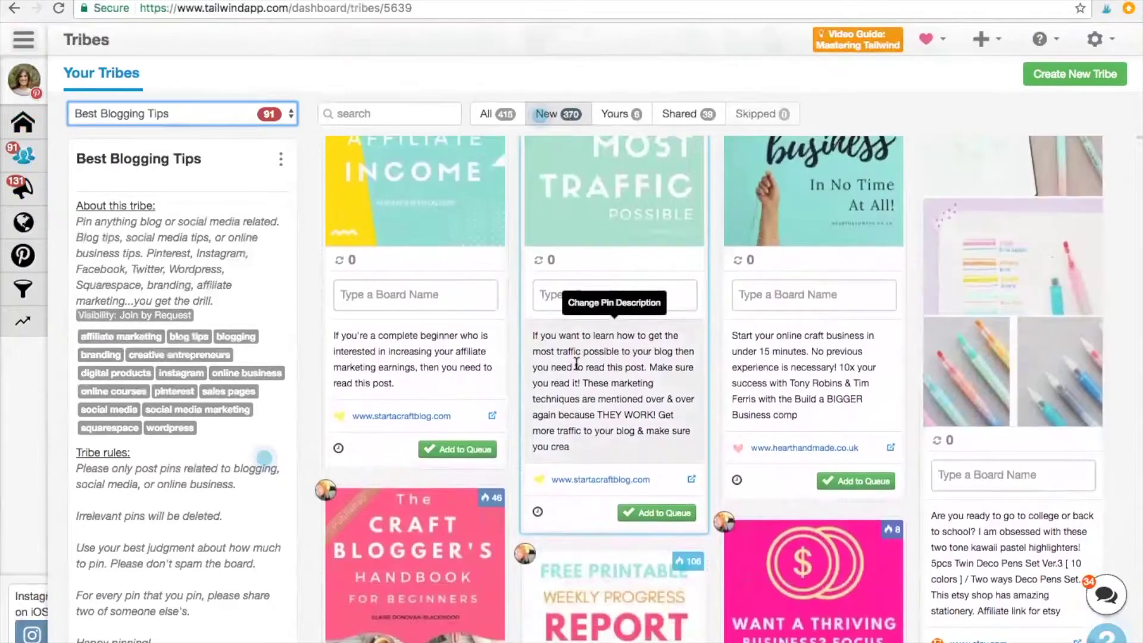
Assign the "9 Ways to Get the Most Traffic Possible" pin to the Blogging Resources and Social Media Tools boards and add it to the queue
scroll(575, 372, up, 4)
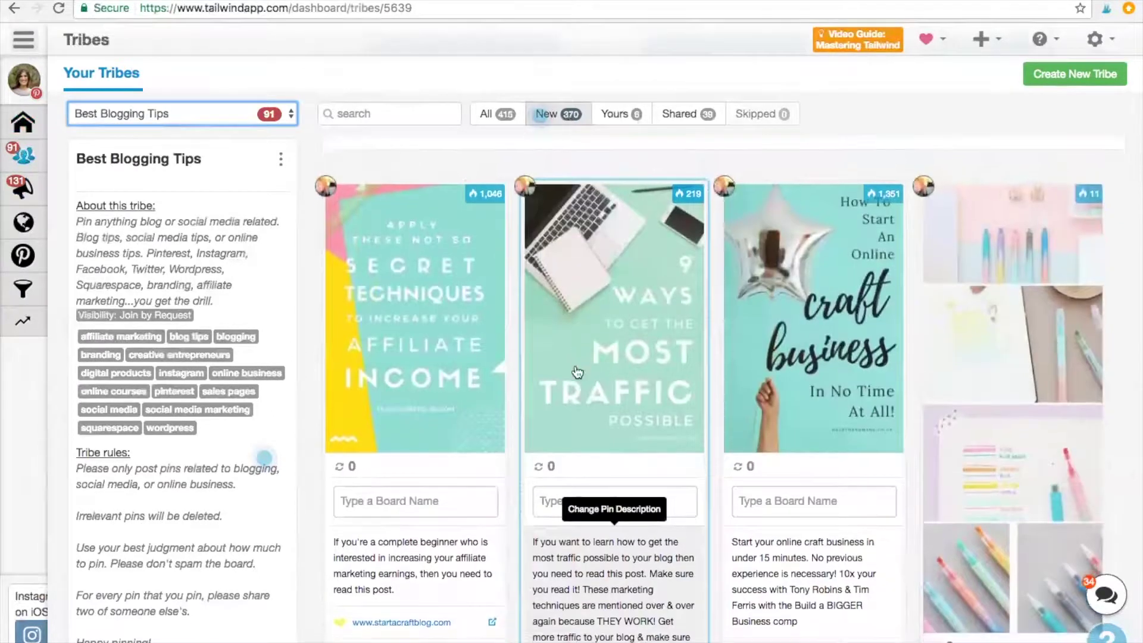
click(636, 497)
text(blogg)
key(Return)
text(social)
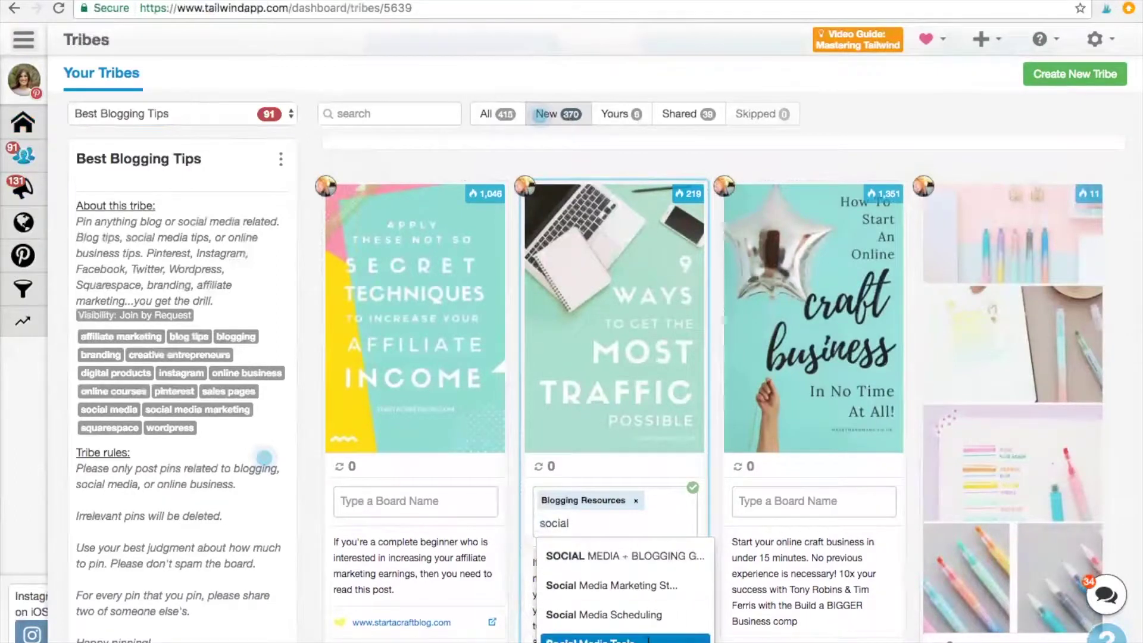
click(649, 640)
scroll(649, 566, down, 5)
click(654, 539)
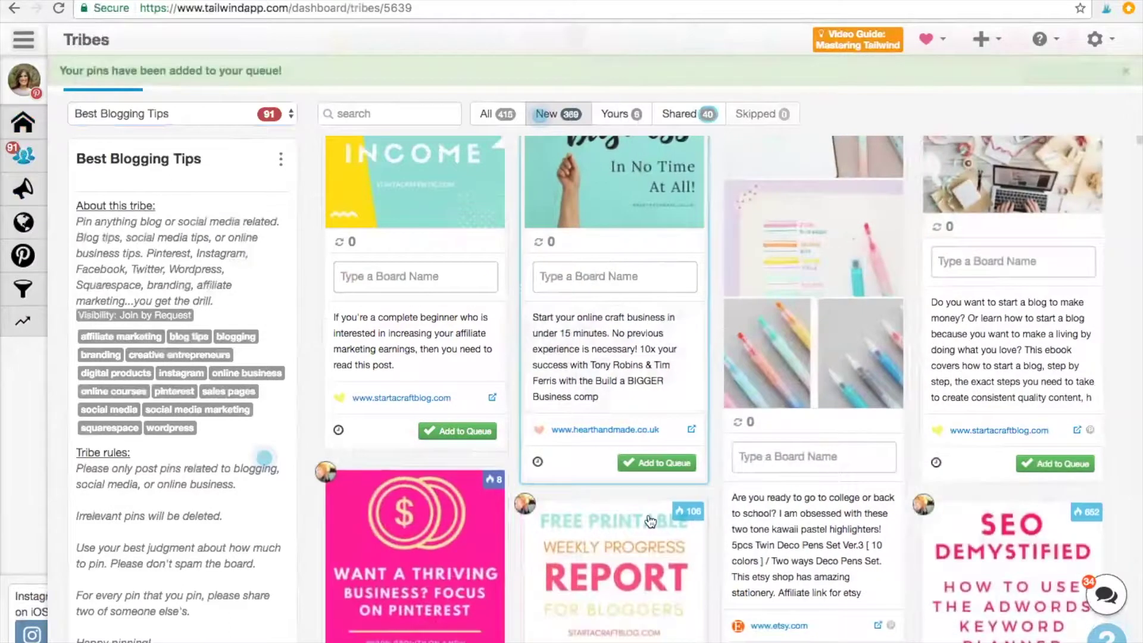
Assign the "SEO Demystified" pin to the Blogging Resources board and add it to the queue
scroll(650, 522, down, 8)
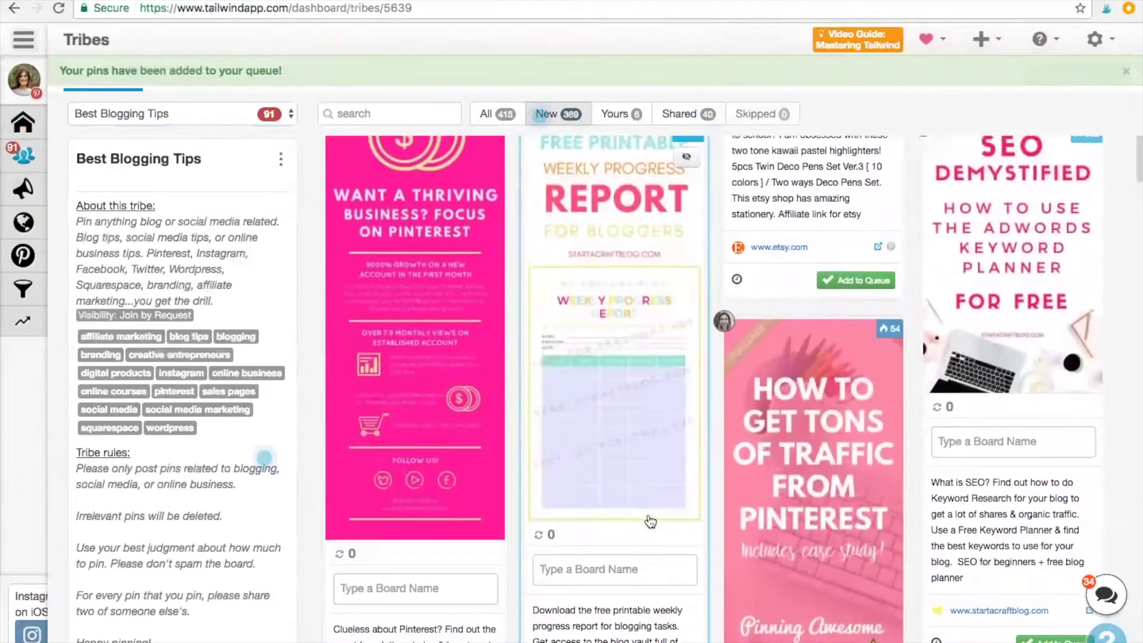
scroll(1012, 381, up, 2)
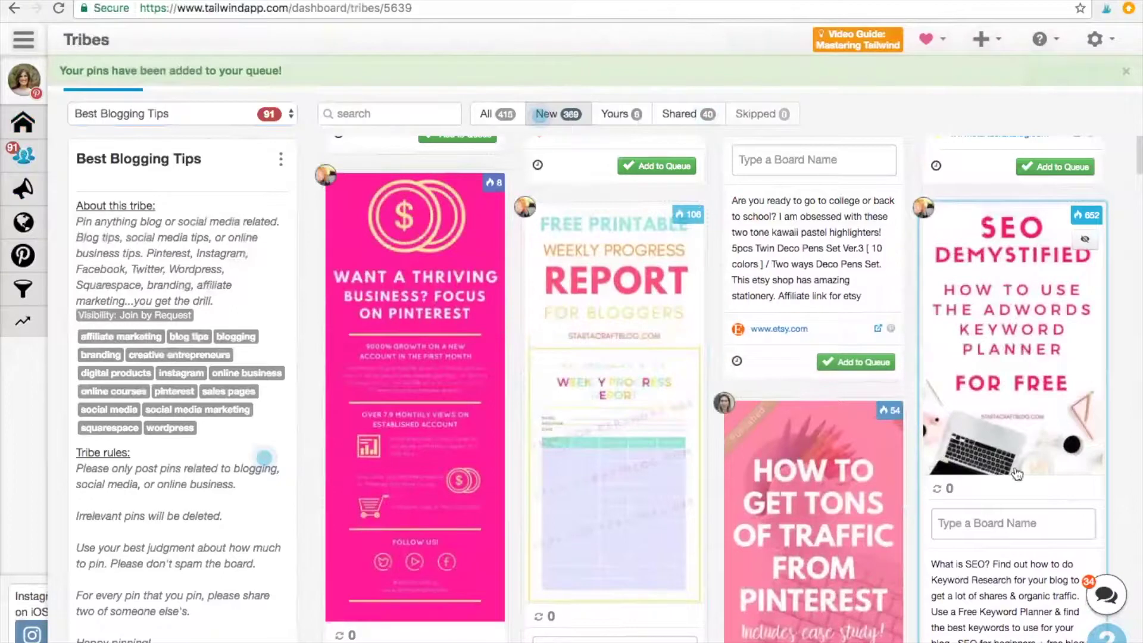
click(1012, 523)
text(blogg)
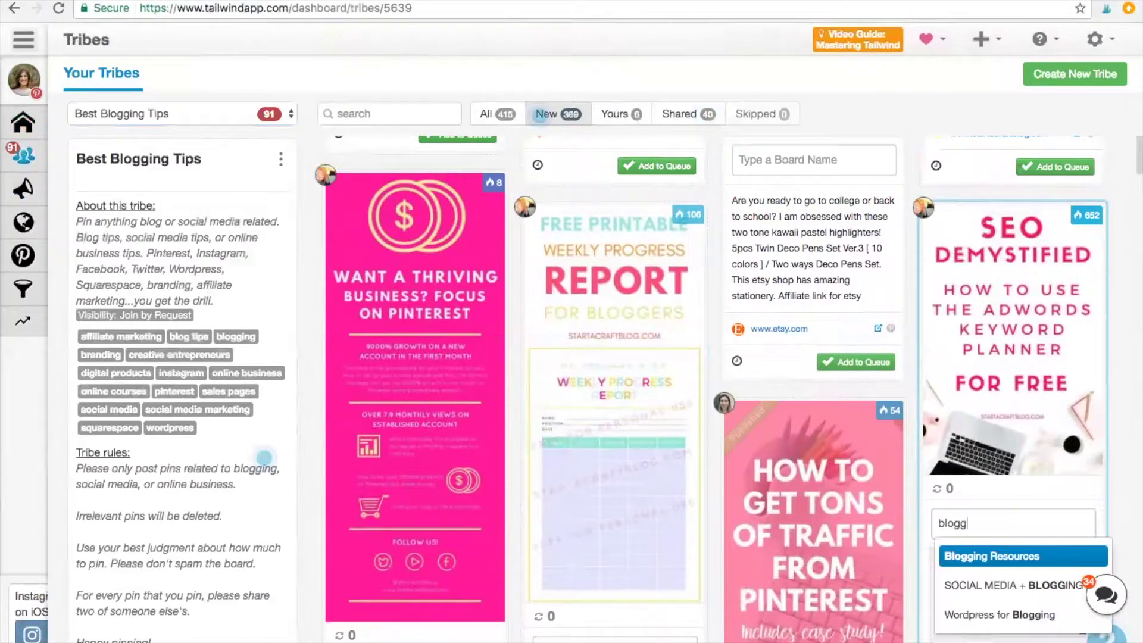
key(Return)
scroll(1042, 471, down, 5)
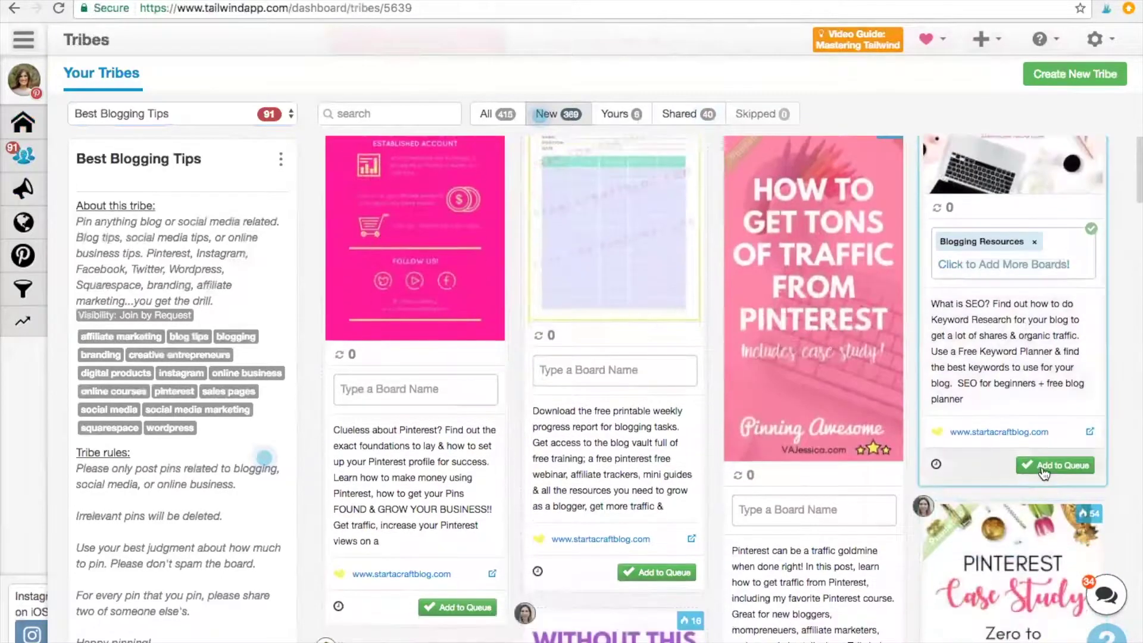
click(1043, 467)
Assign the "1 Online Business Tool You Can't Live Without" pin to the Blogging Resources and Social Media Tools boards and add it to the queue
scroll(814, 533, down, 4)
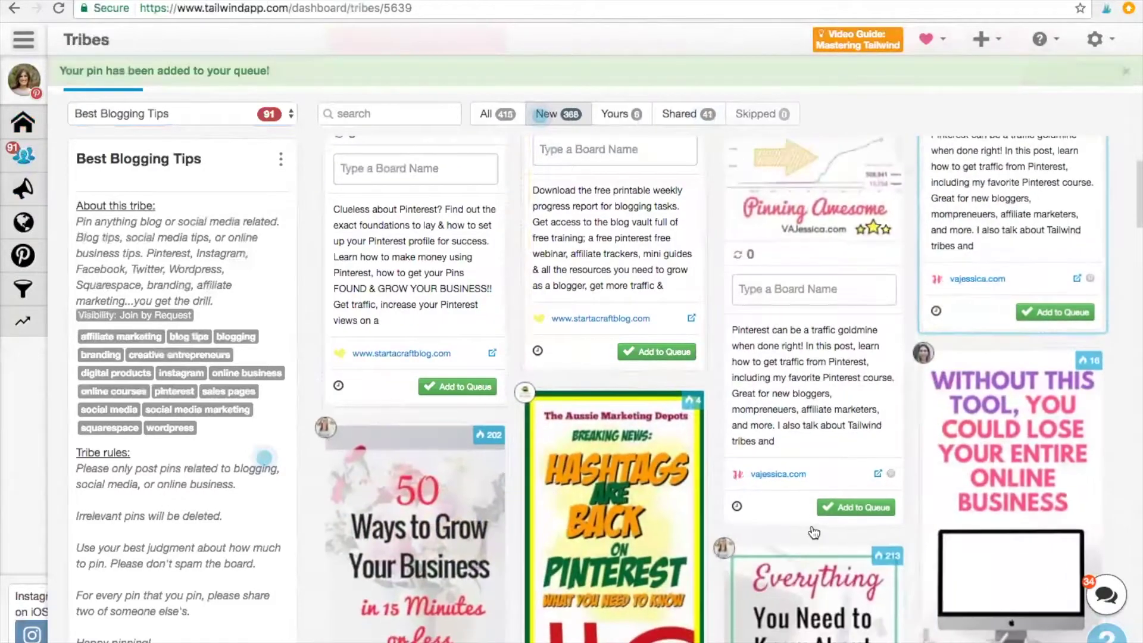
scroll(813, 533, down, 12)
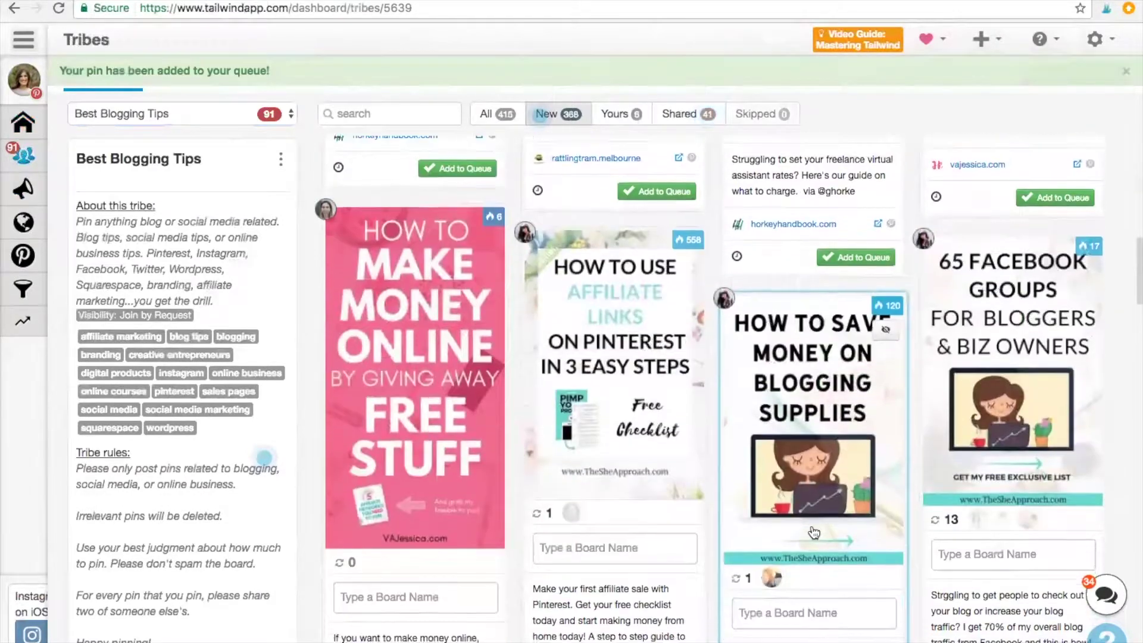
scroll(814, 533, down, 15)
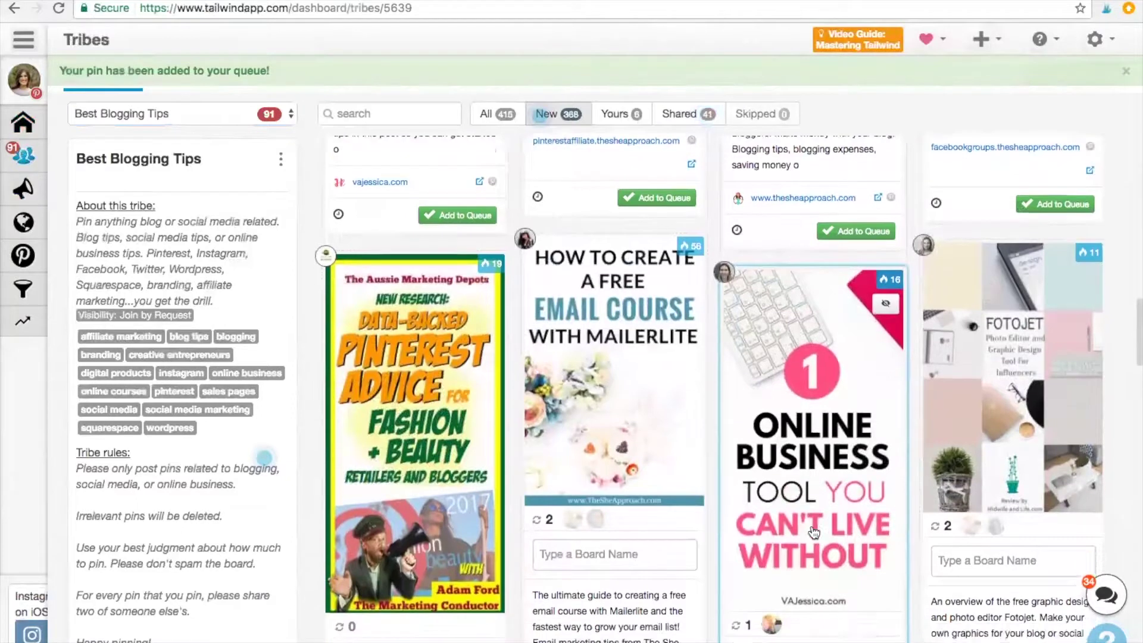
scroll(814, 532, down, 3)
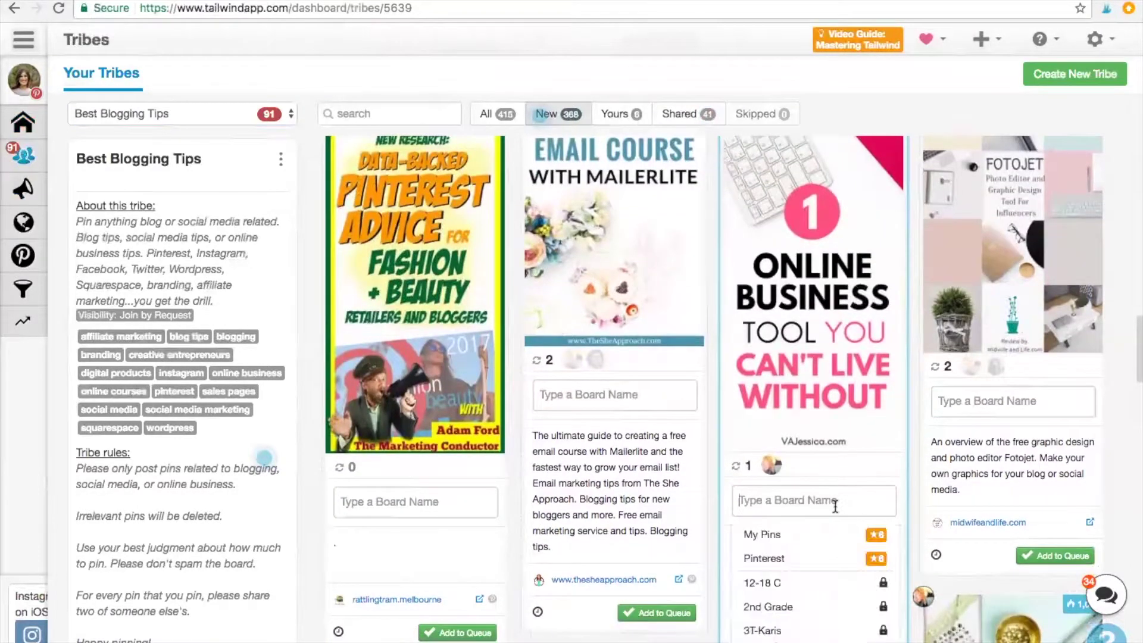
text(blogg)
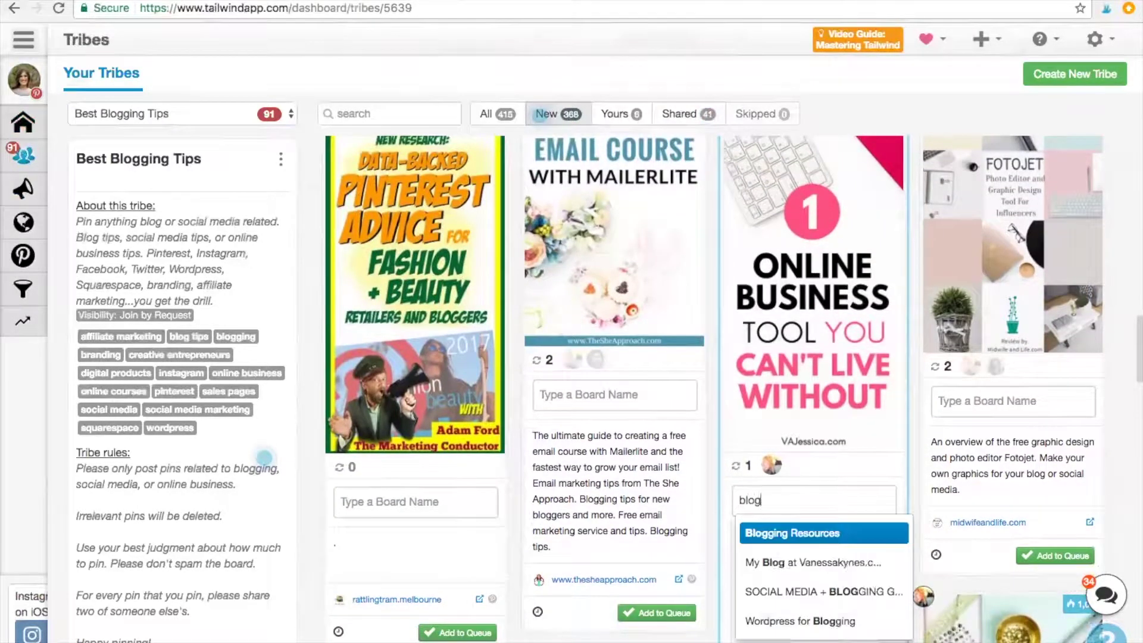
key(Return)
text(soci)
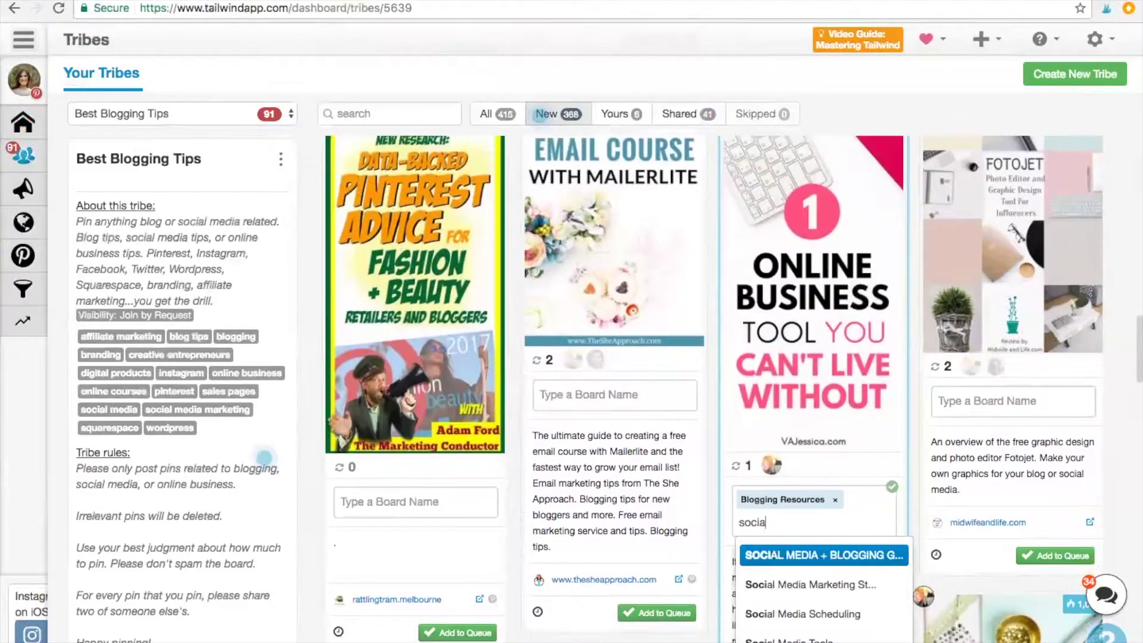
click(825, 640)
scroll(818, 548, down, 5)
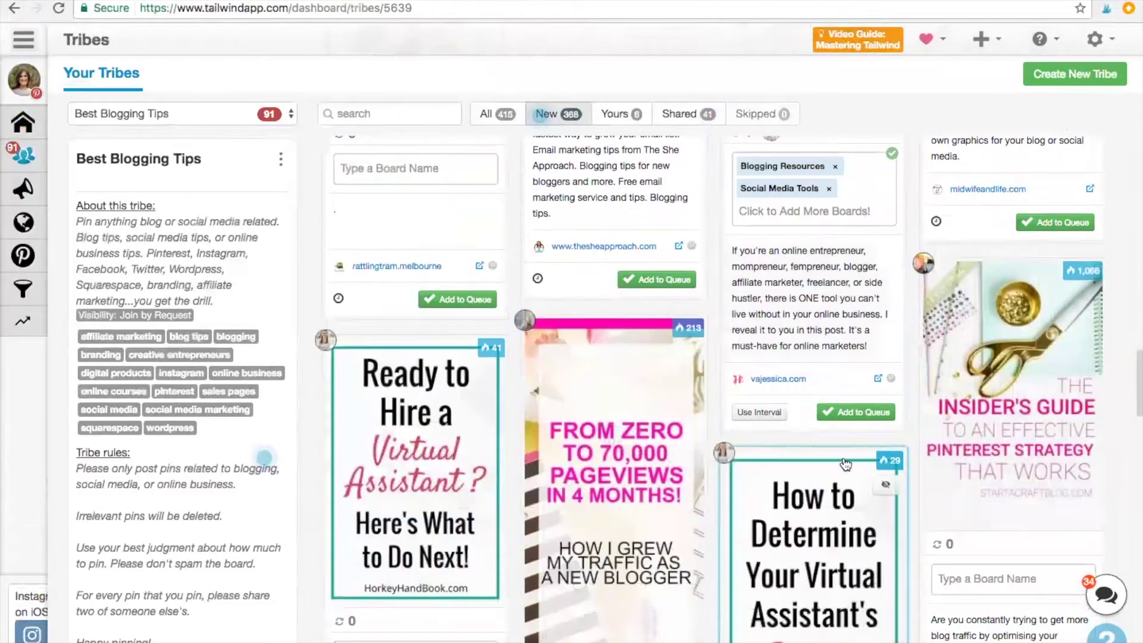
click(856, 412)
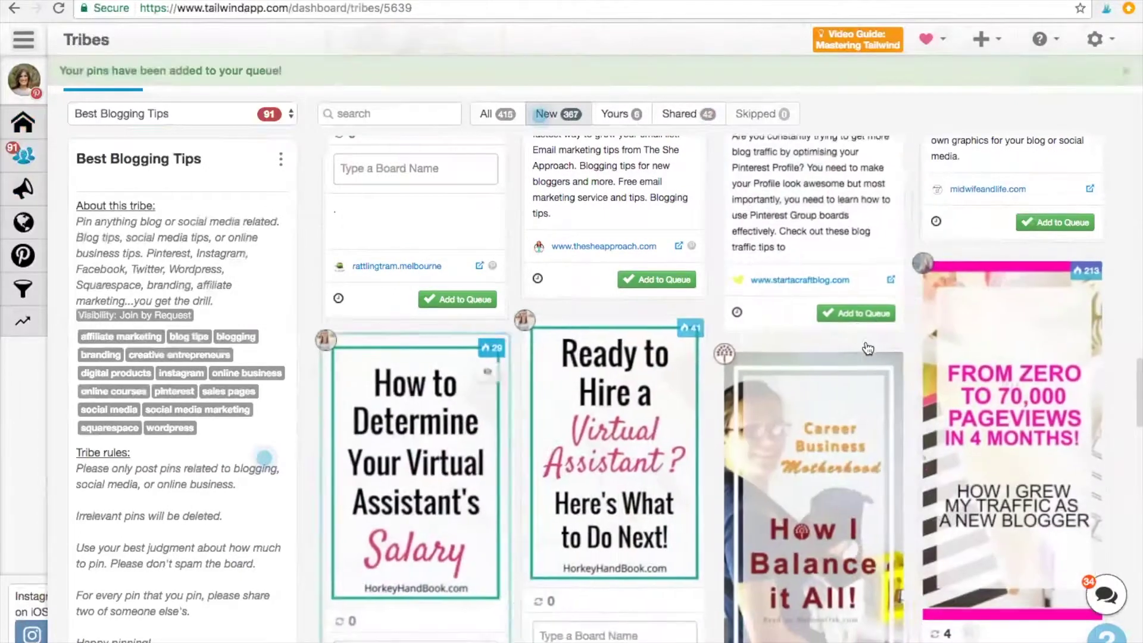
Check the list of joined tribes for new content and browse further new pins in the Best Blogging Tips tribe
scroll(714, 535, down, 5)
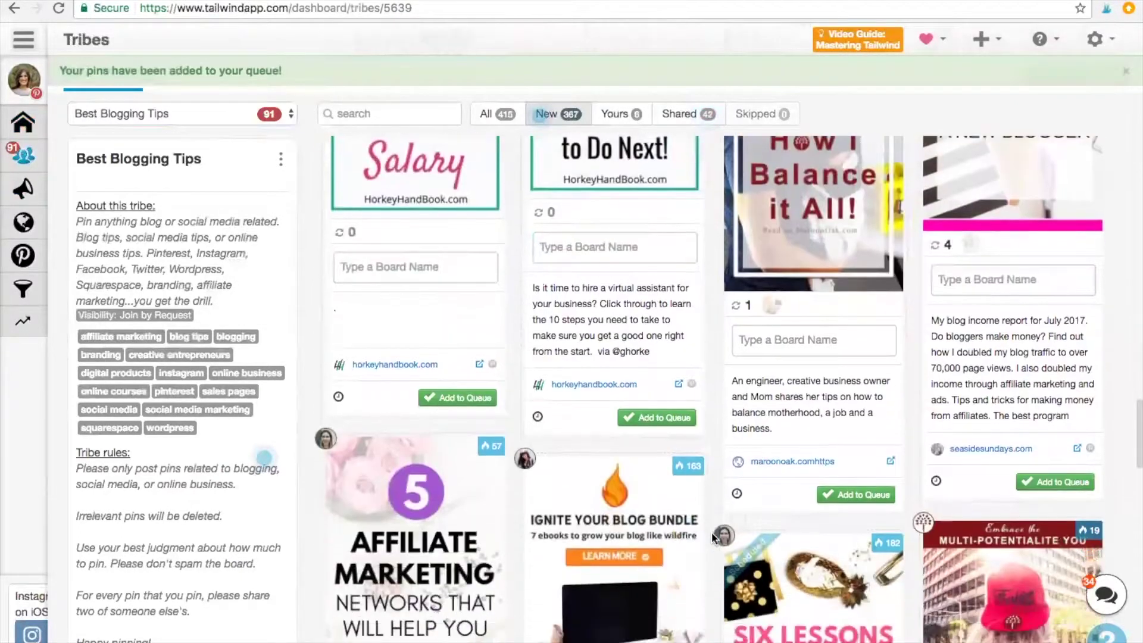
scroll(714, 537, down, 5)
click(285, 111)
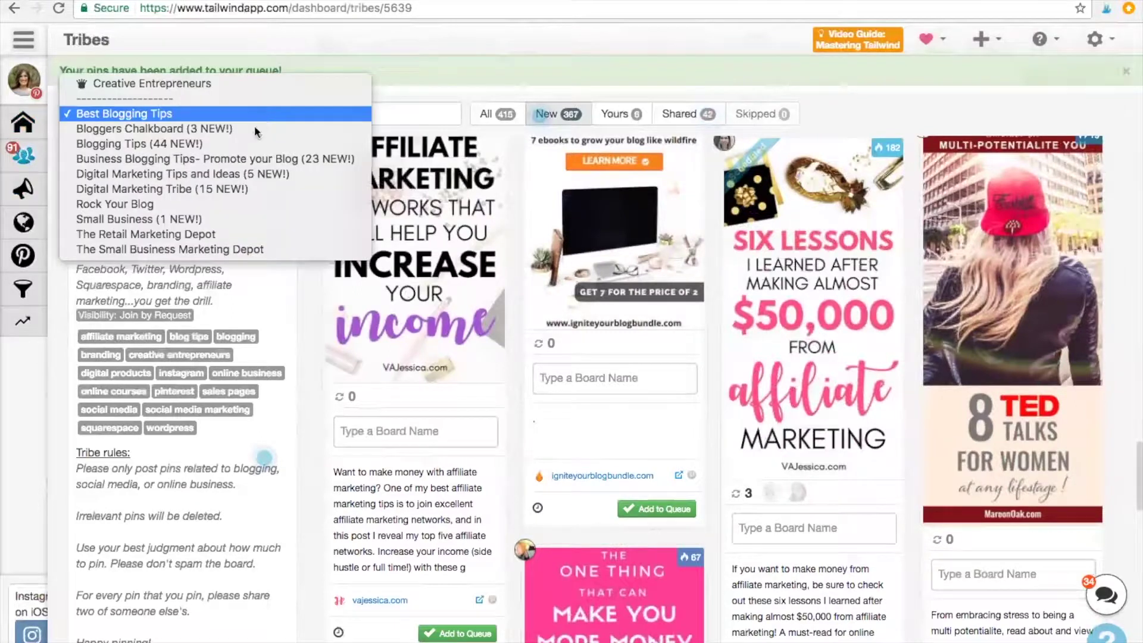
click(312, 402)
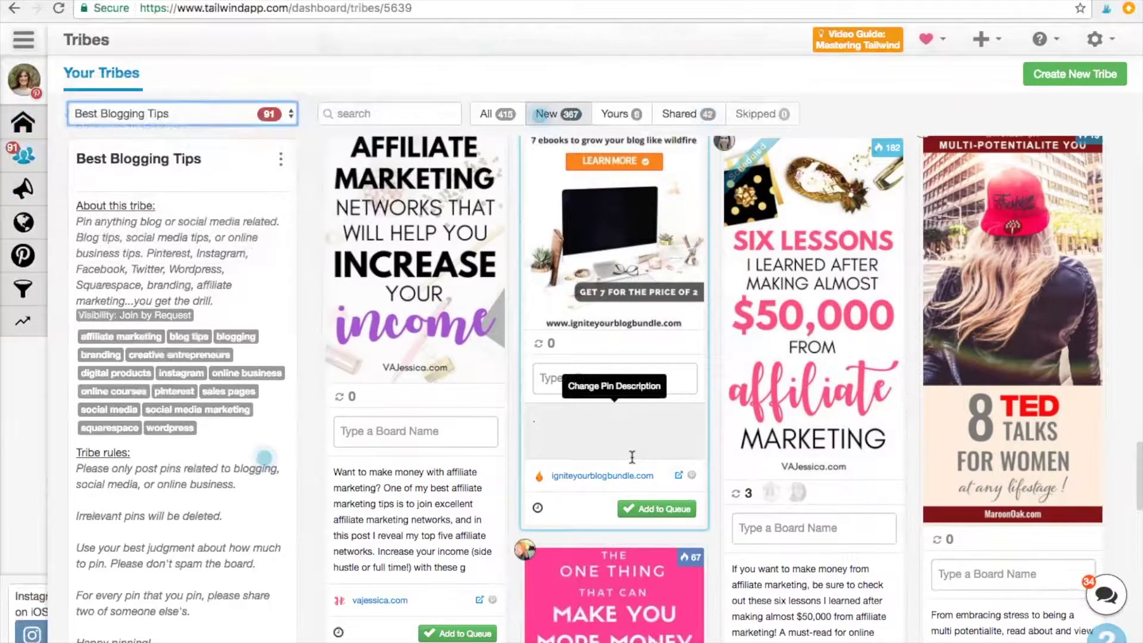
scroll(632, 456, down, 10)
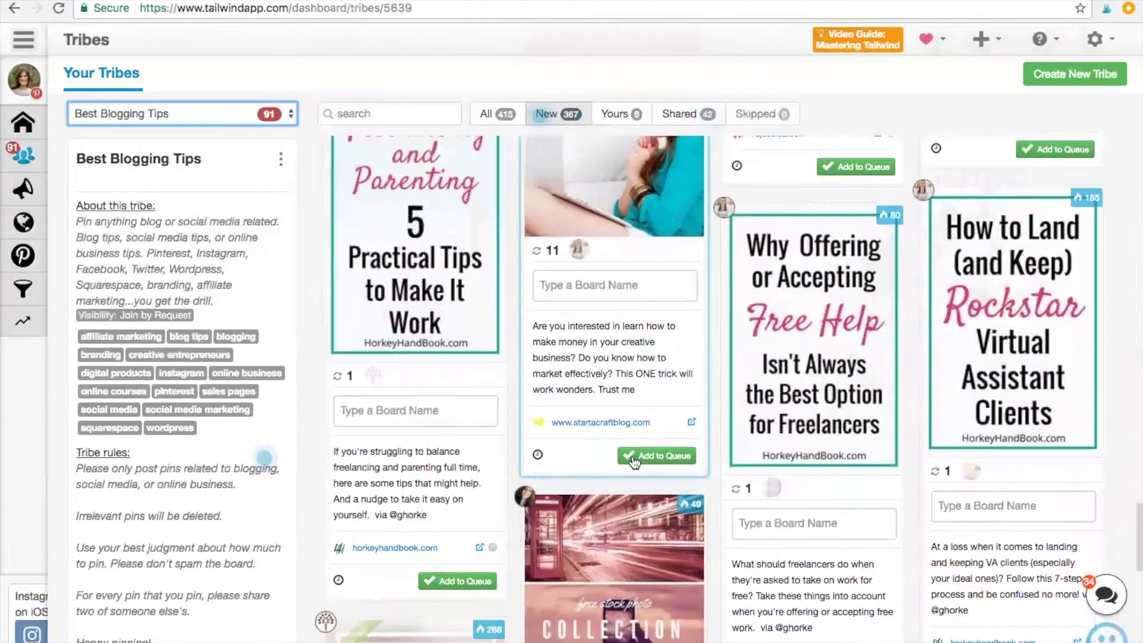
scroll(635, 463, down, 15)
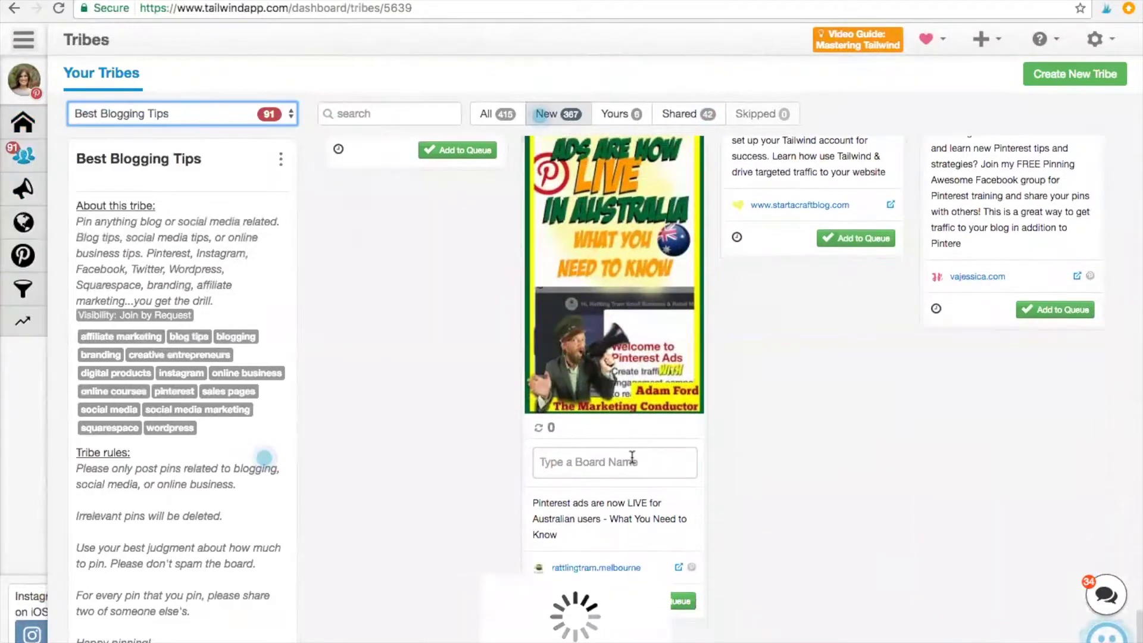
scroll(487, 322, down, 4)
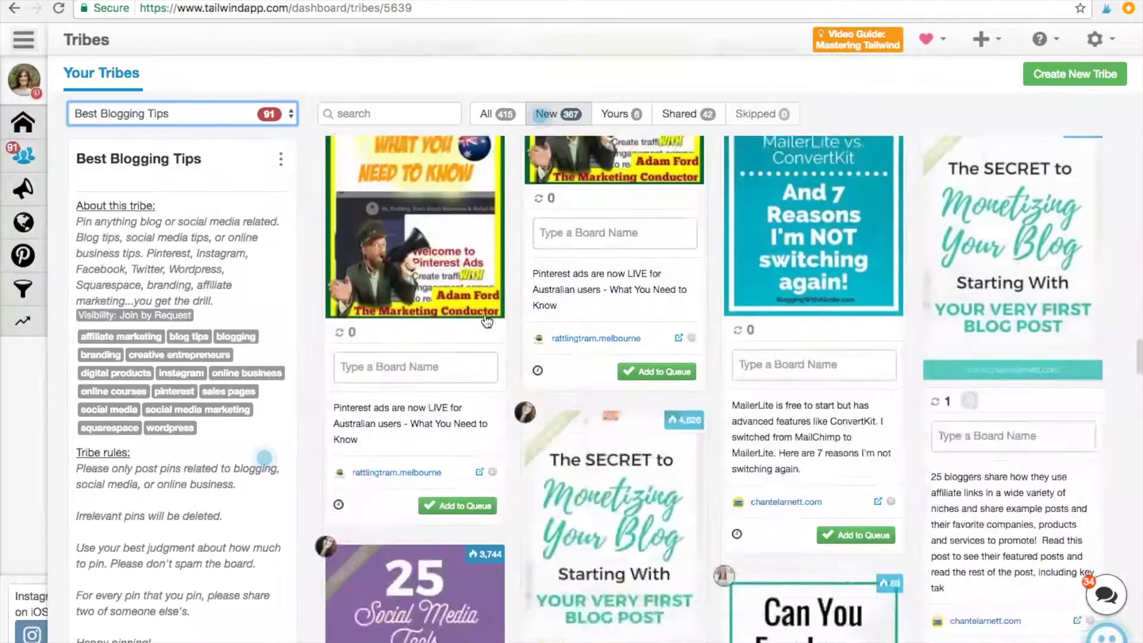
Browse more new pins in the Best Blogging Tips tribe and check which other joined tribes have new content
scroll(487, 322, down, 10)
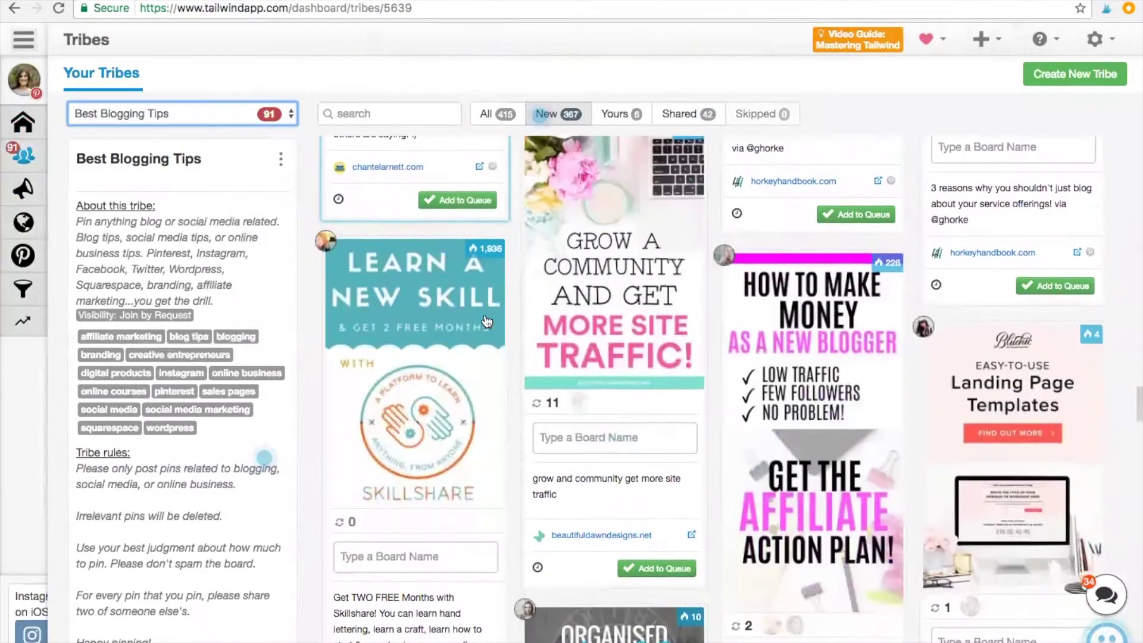
scroll(487, 322, down, 2)
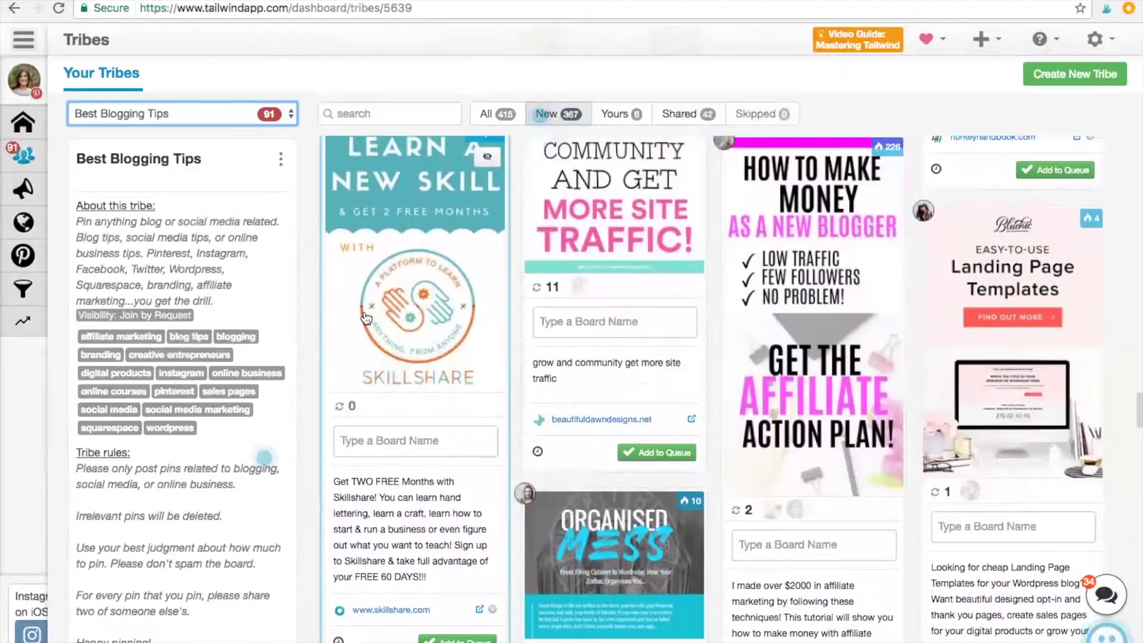
scroll(365, 318, down, 2)
click(292, 116)
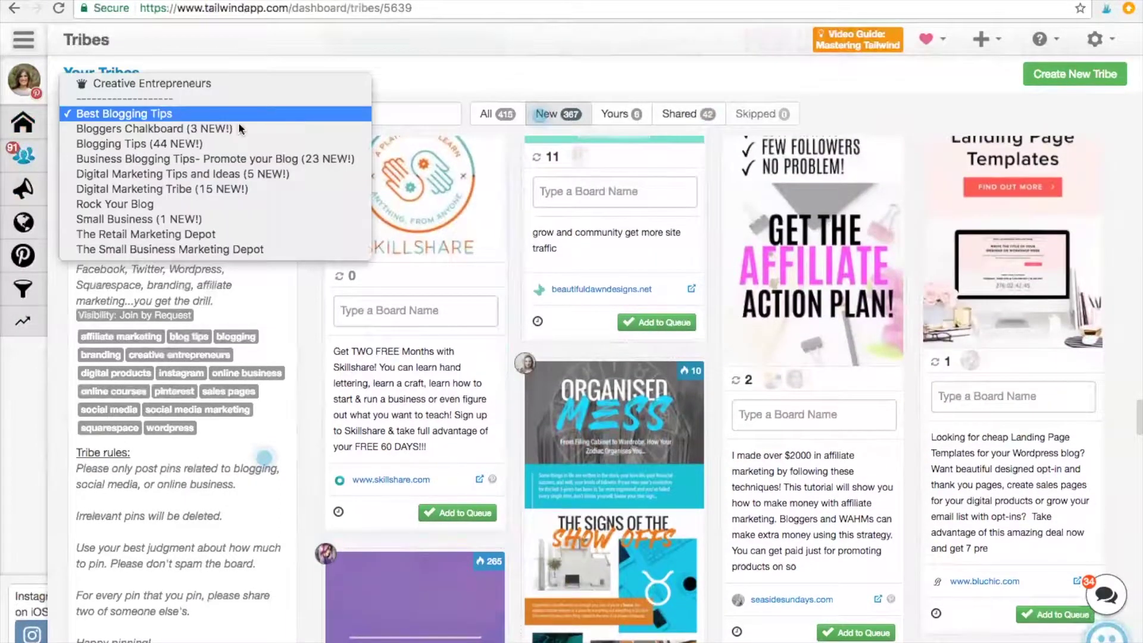
click(19, 360)
mouse_move(19, 359)
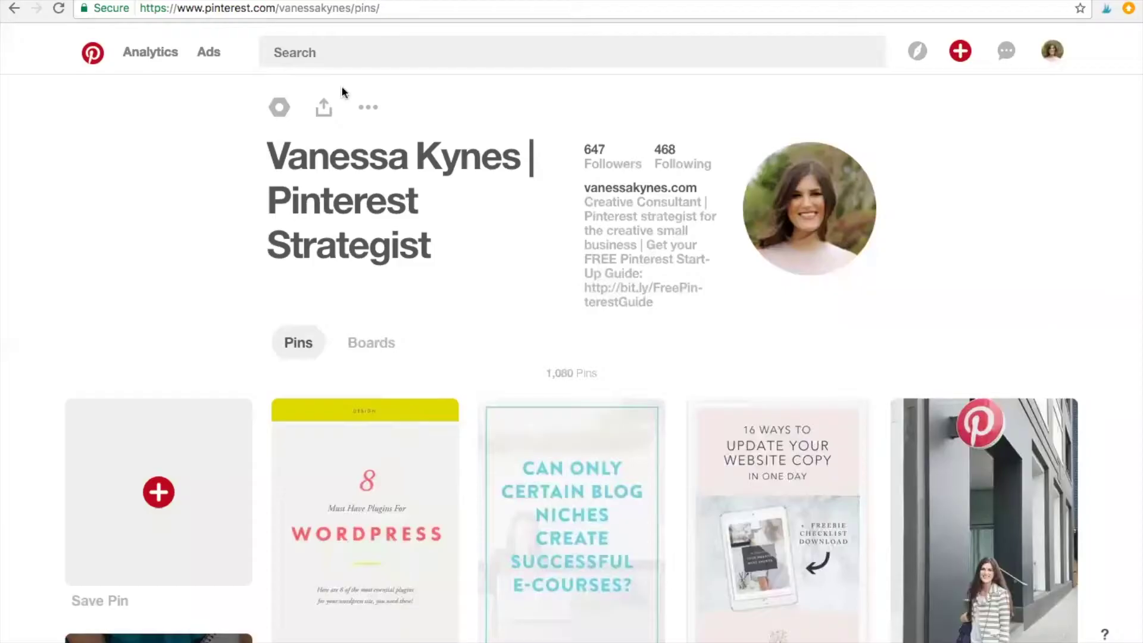
Show the boards on the Pinterest profile and open the featured board holding the account's own blog pins
scroll(474, 278, down, 2)
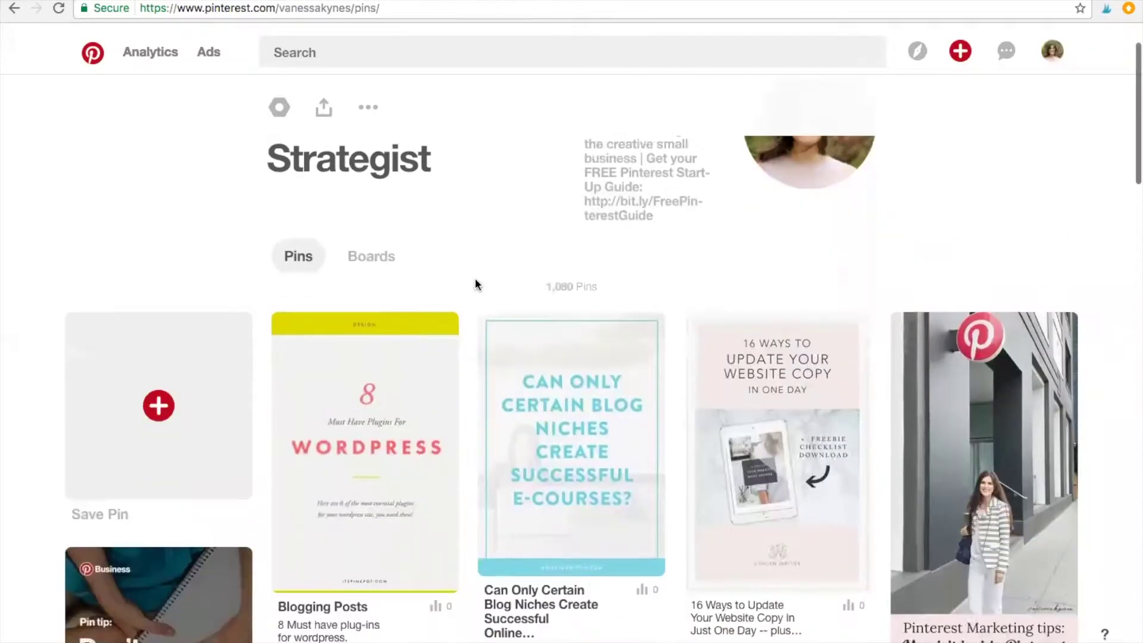
scroll(534, 272, up, 2)
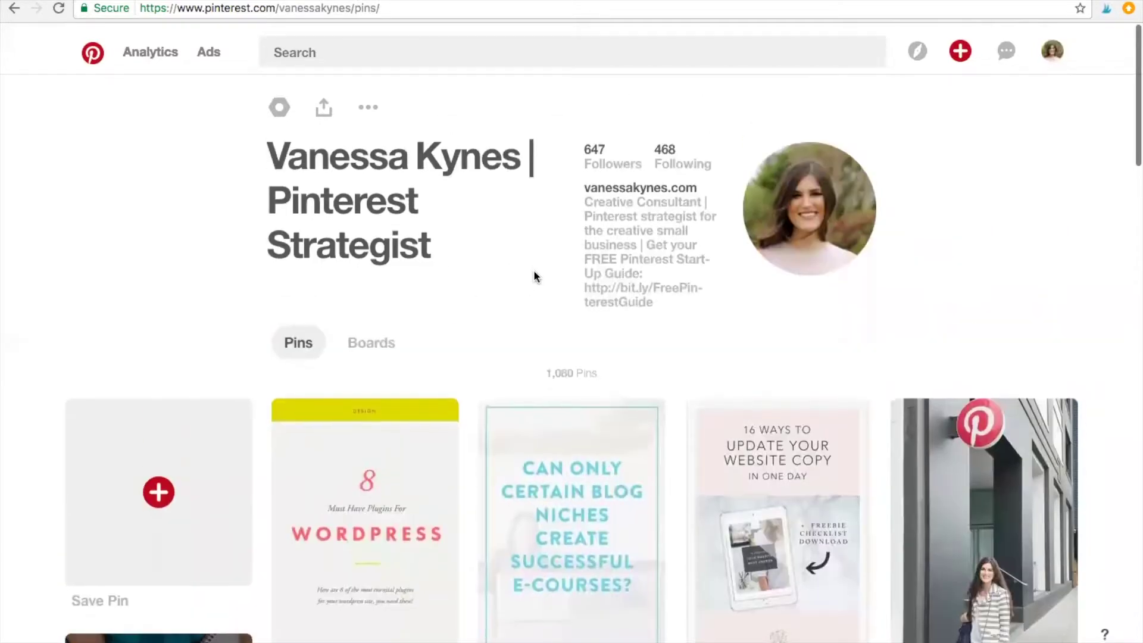
click(381, 342)
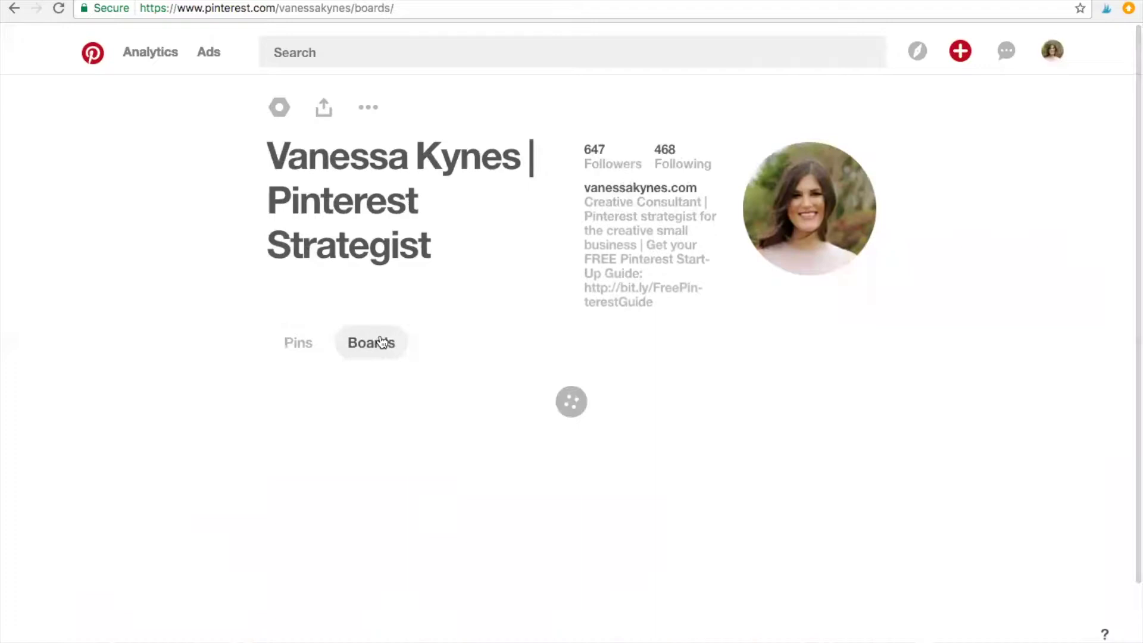
scroll(490, 474, down, 1)
click(572, 483)
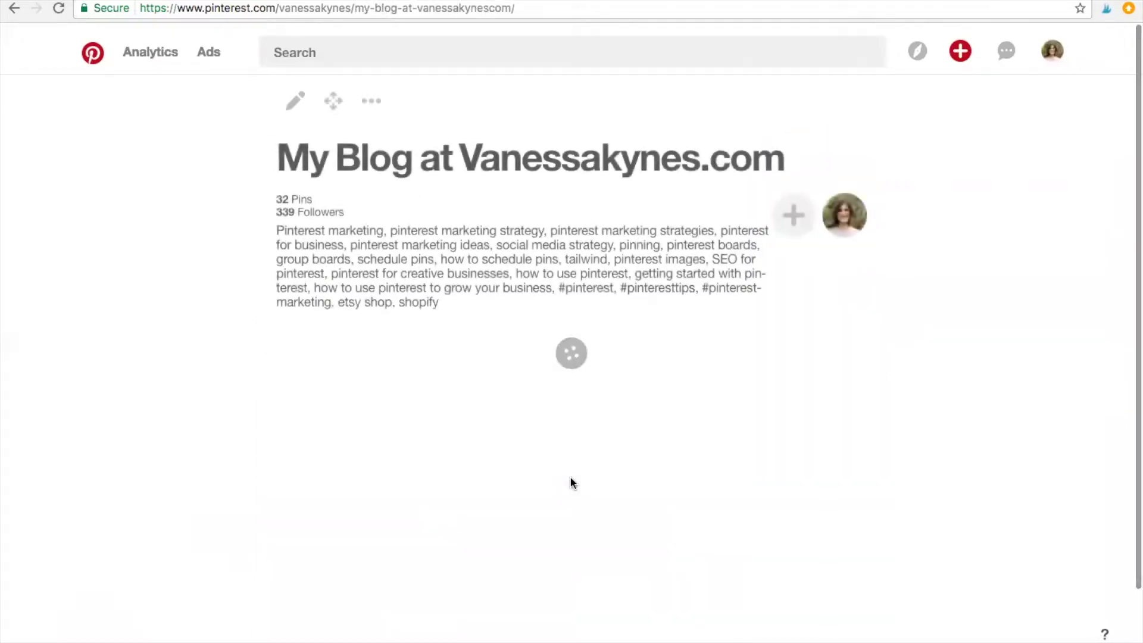
Look through the blog board's pins and launch the Tailwind extension to choose pins to schedule
scroll(572, 480, down, 3)
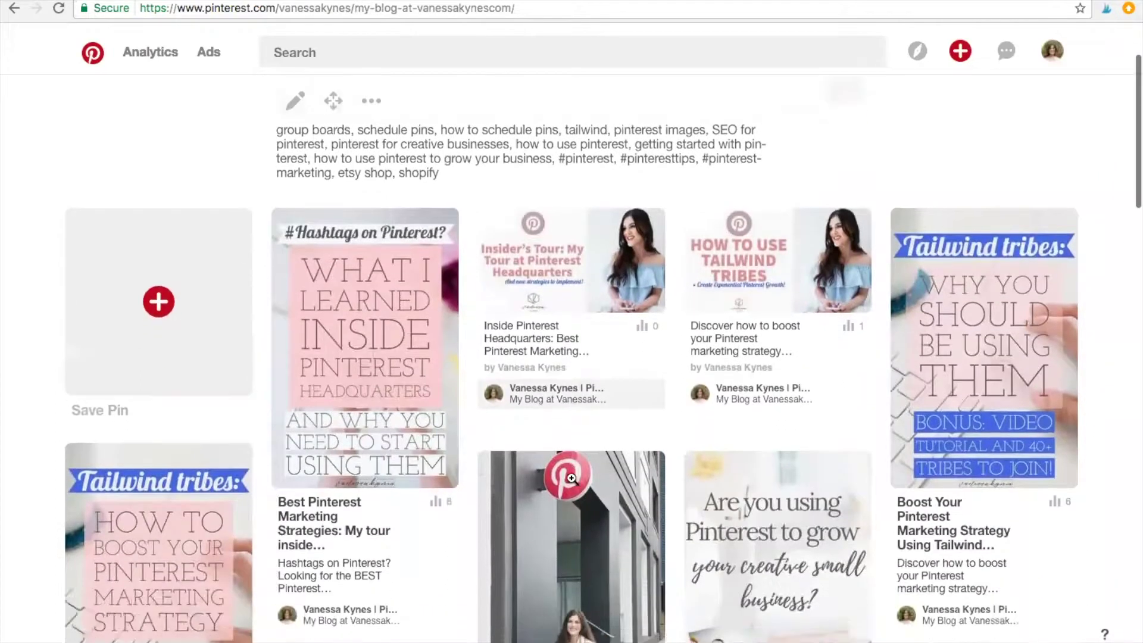
scroll(572, 478, down, 2)
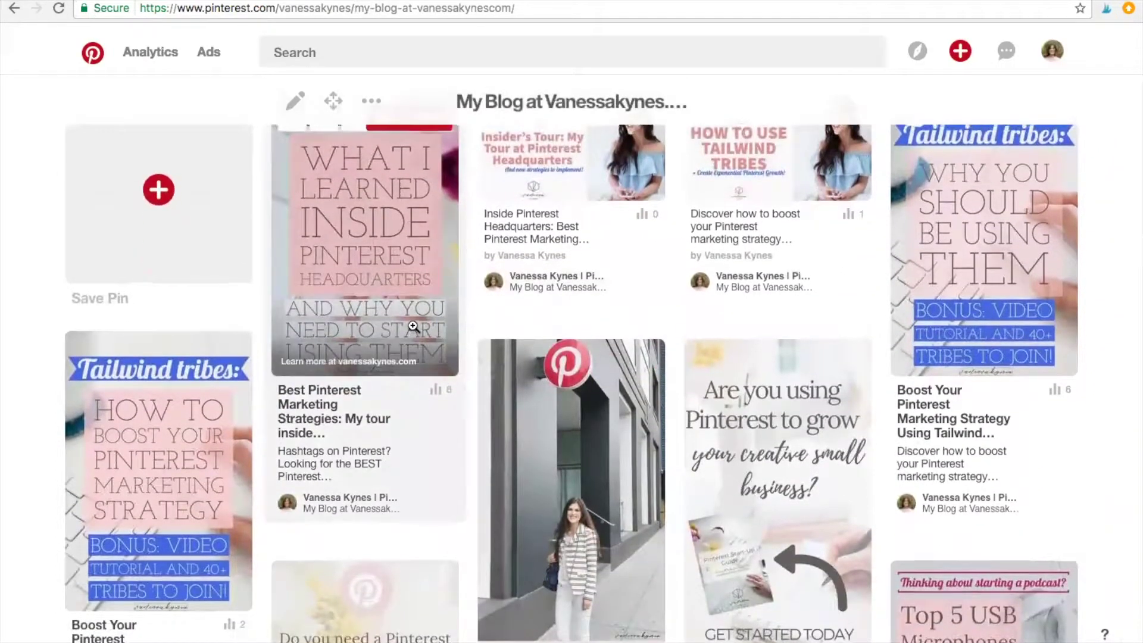
scroll(848, 412, down, 2)
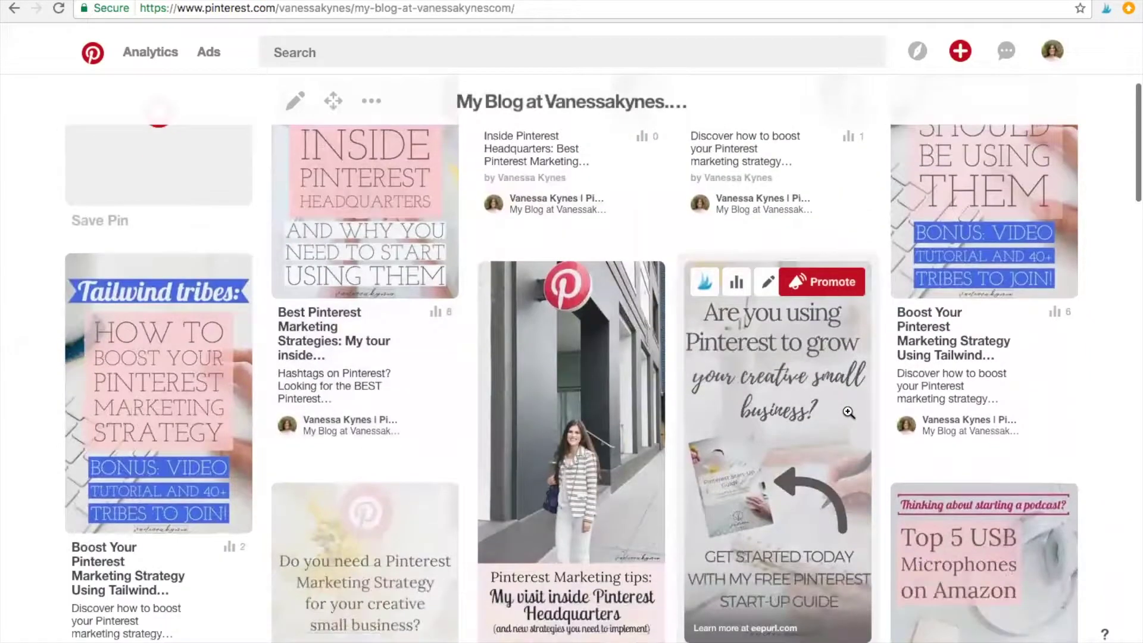
scroll(849, 412, up, 5)
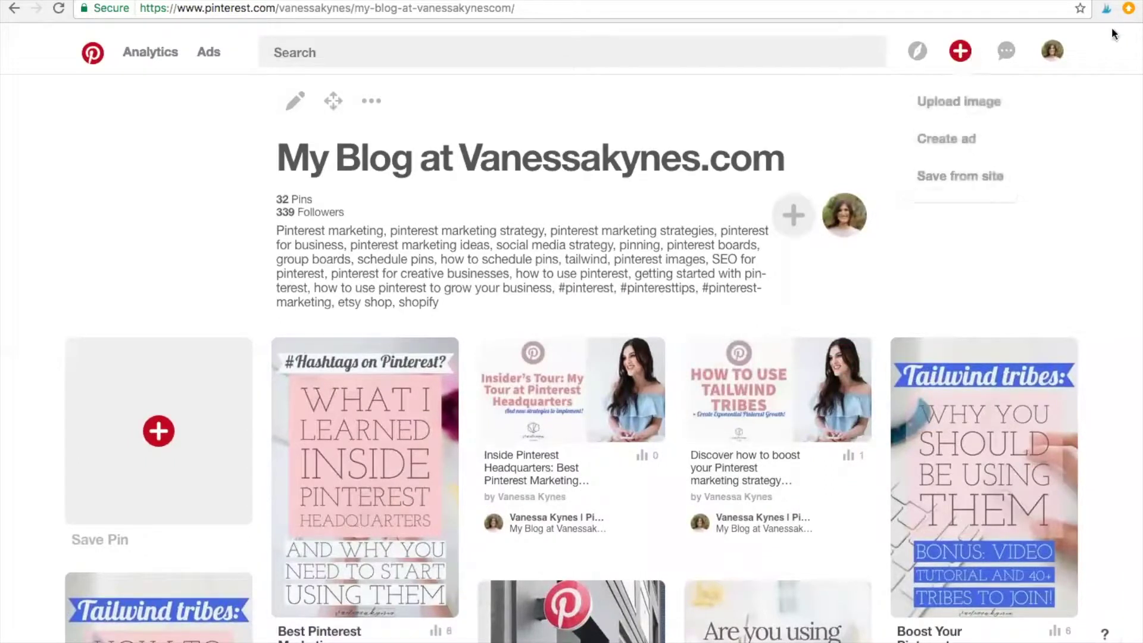
click(1104, 8)
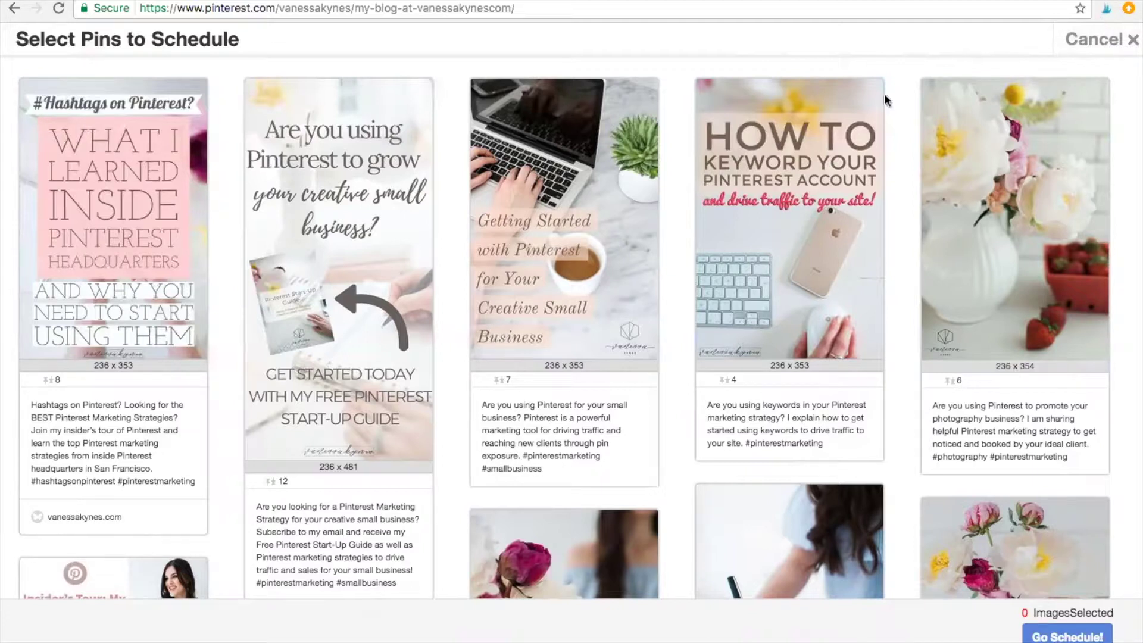
Select the five pins in the first row, from "Hashtags on Pinterest?" to the flowers-and-strawberries photo
click(175, 273)
click(376, 444)
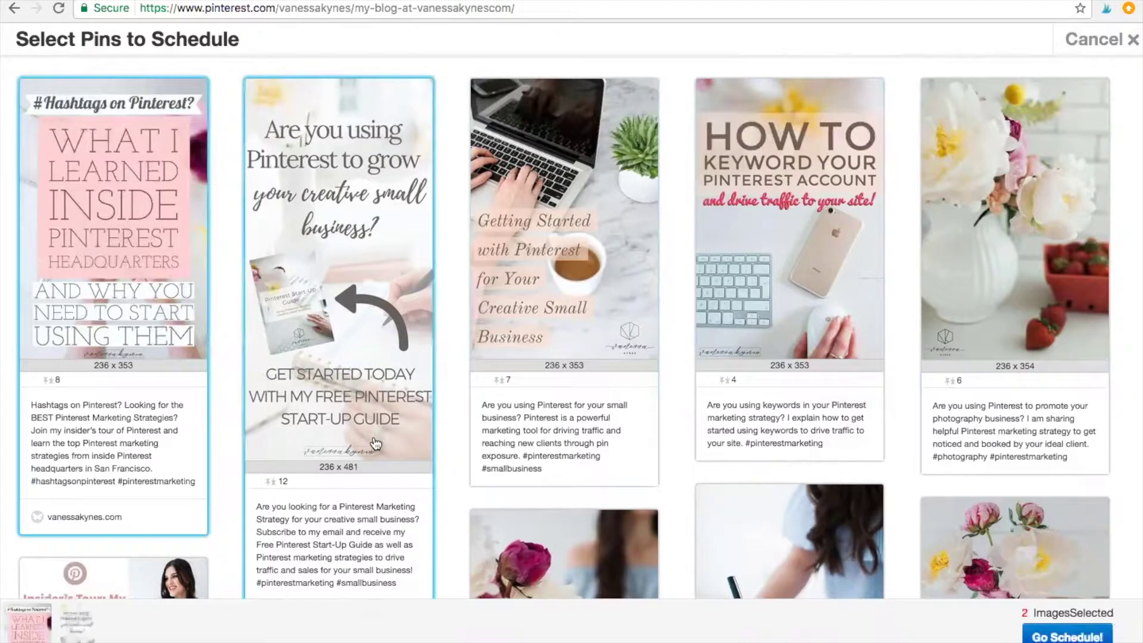
click(622, 244)
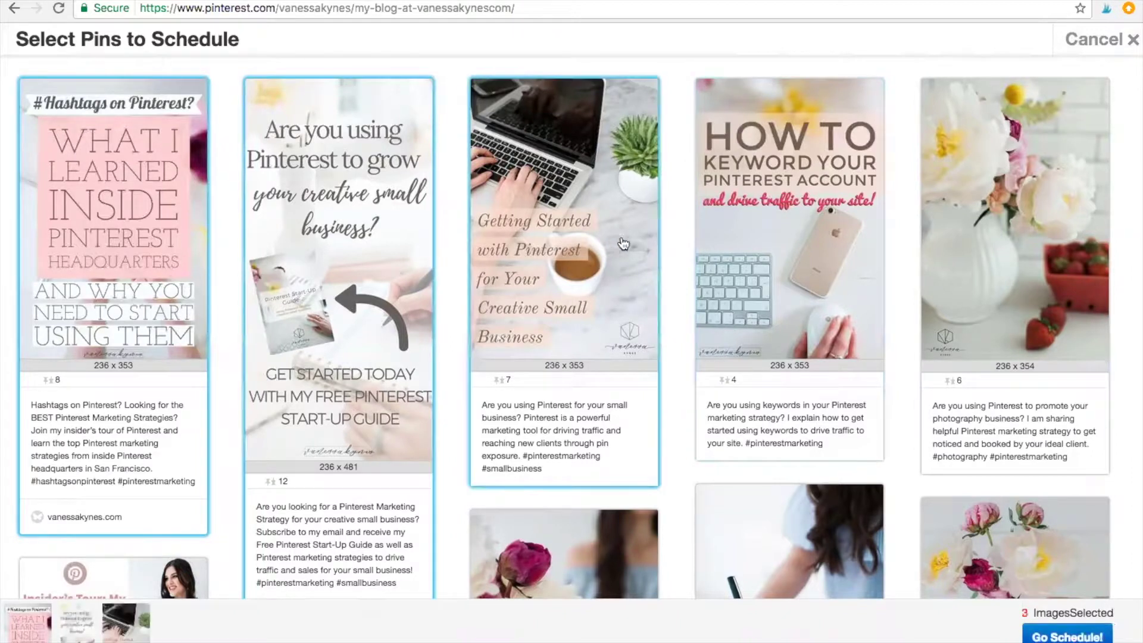
click(792, 280)
click(991, 315)
Select six more pins, including "Pinterest Marketing Strategy for Photographers" and the "Why You Should Be Using Pinterest" infographic, and send the selection to scheduling
scroll(825, 392, down, 4)
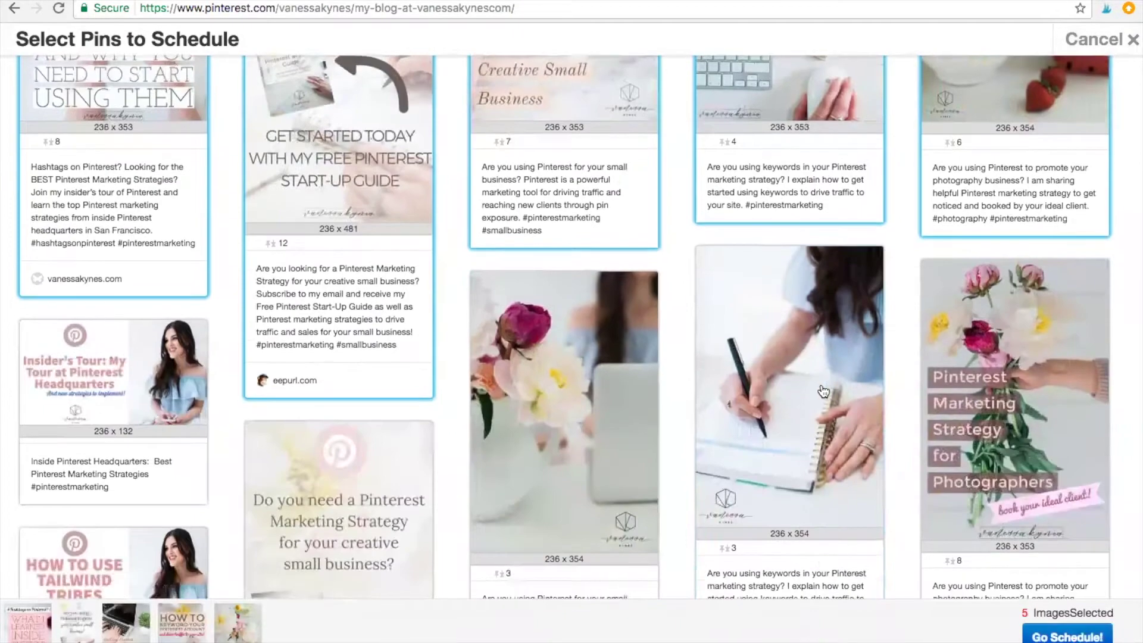
click(787, 399)
click(931, 407)
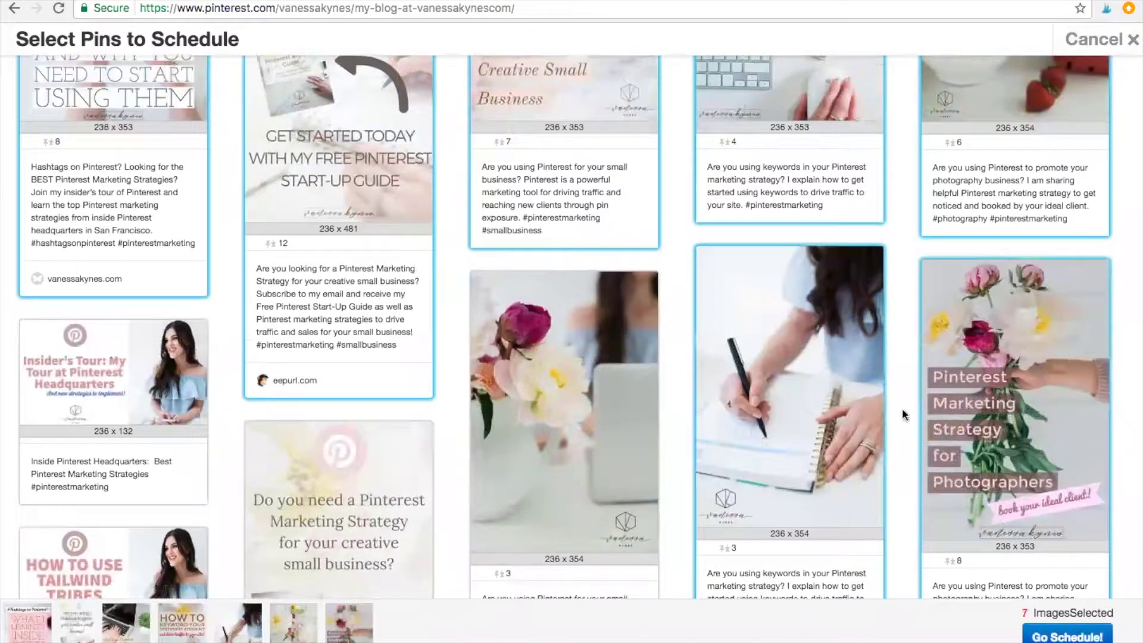
click(341, 491)
click(562, 449)
scroll(548, 417, down, 7)
click(534, 393)
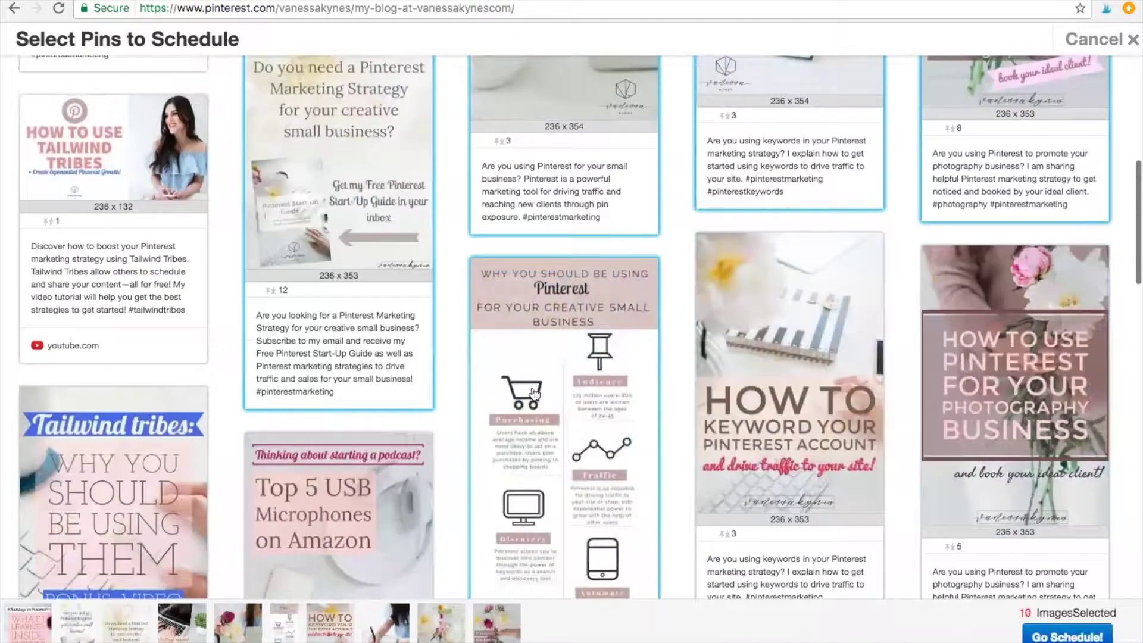
click(1067, 635)
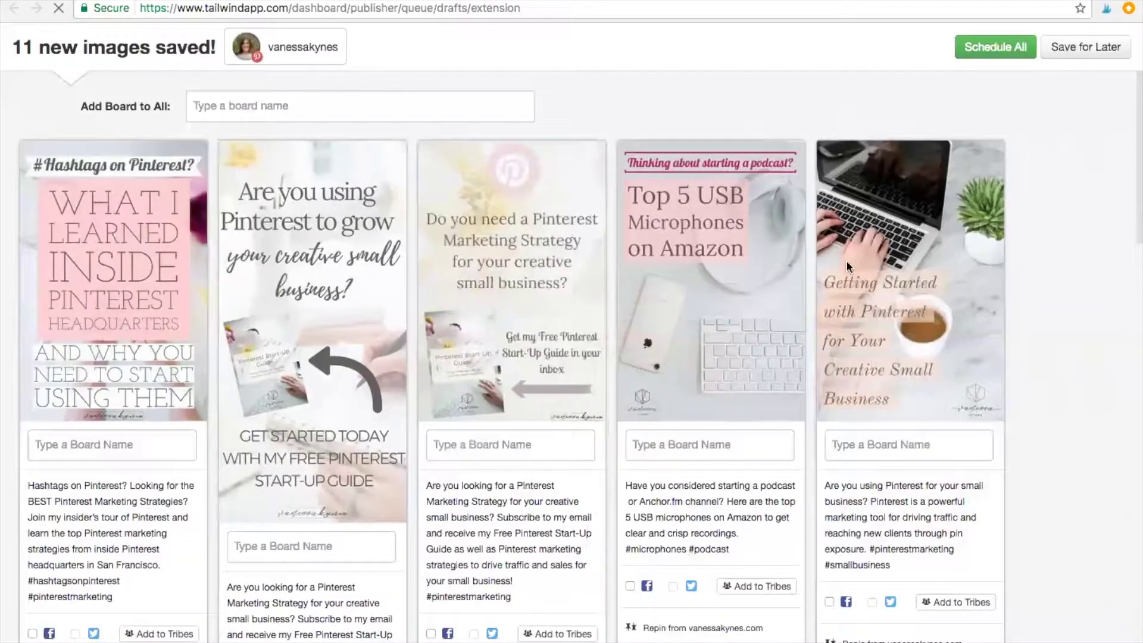
Apply the Pinterest board list to all of the saved drafts at once
click(413, 109)
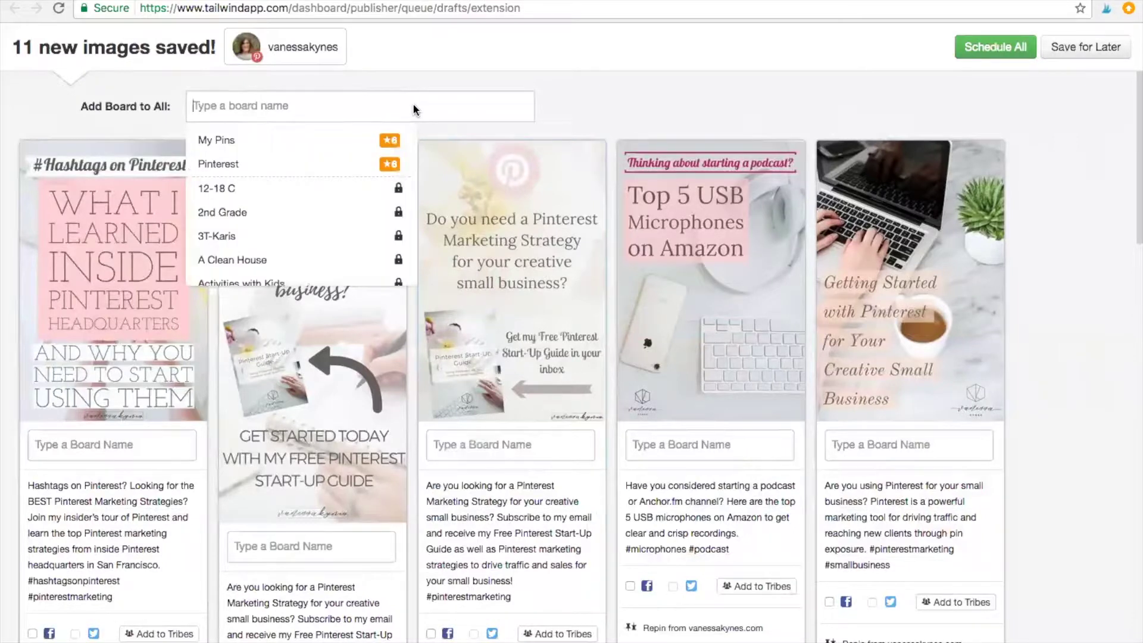
text(pint)
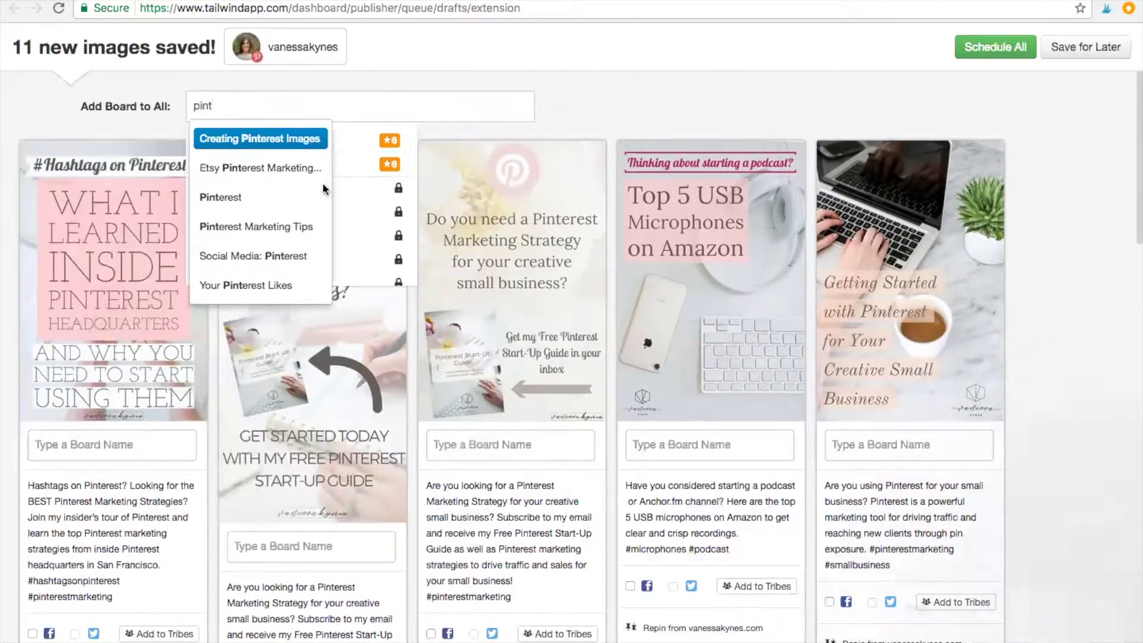
click(319, 189)
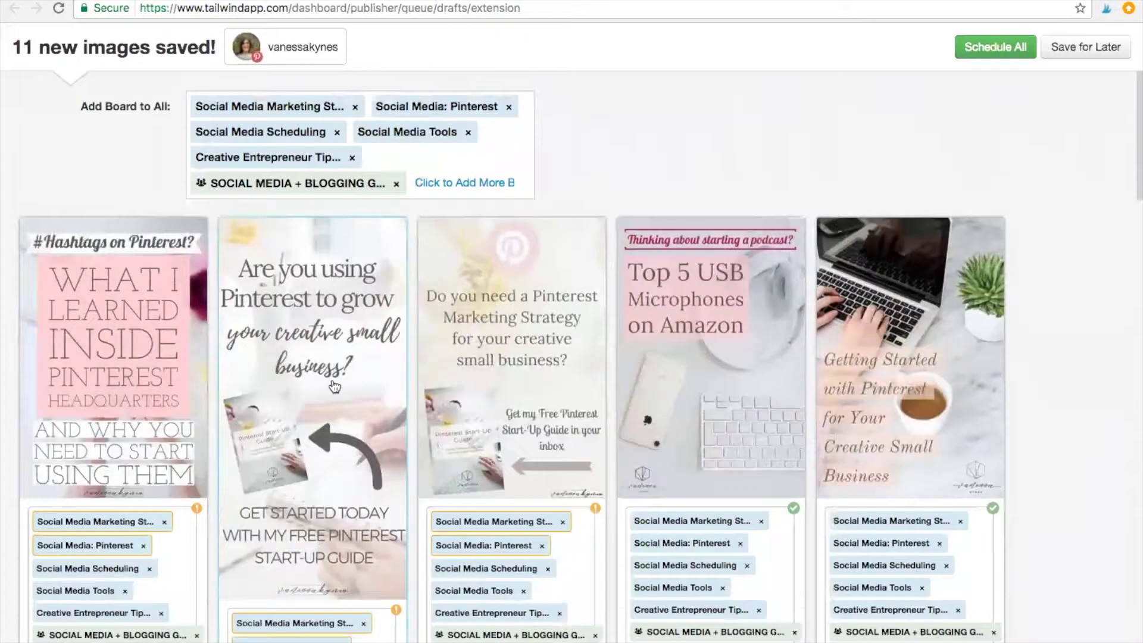
Review the boards assigned to each saved draft and close the drafts page to return to the Pinterest blog board
scroll(177, 173, down, 3)
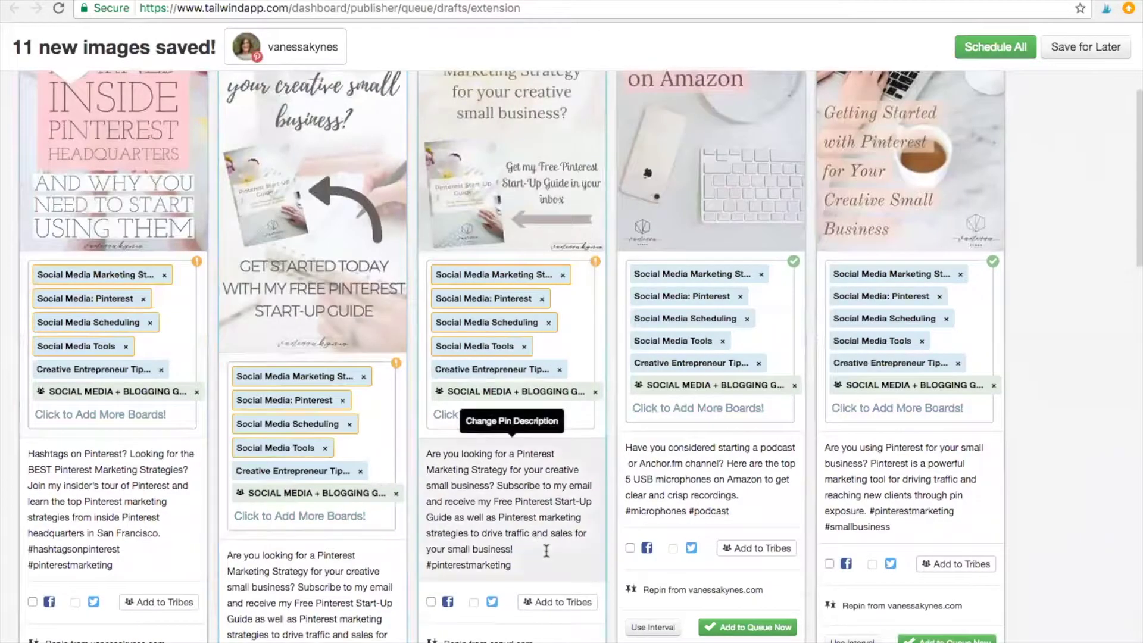
scroll(543, 547, up, 4)
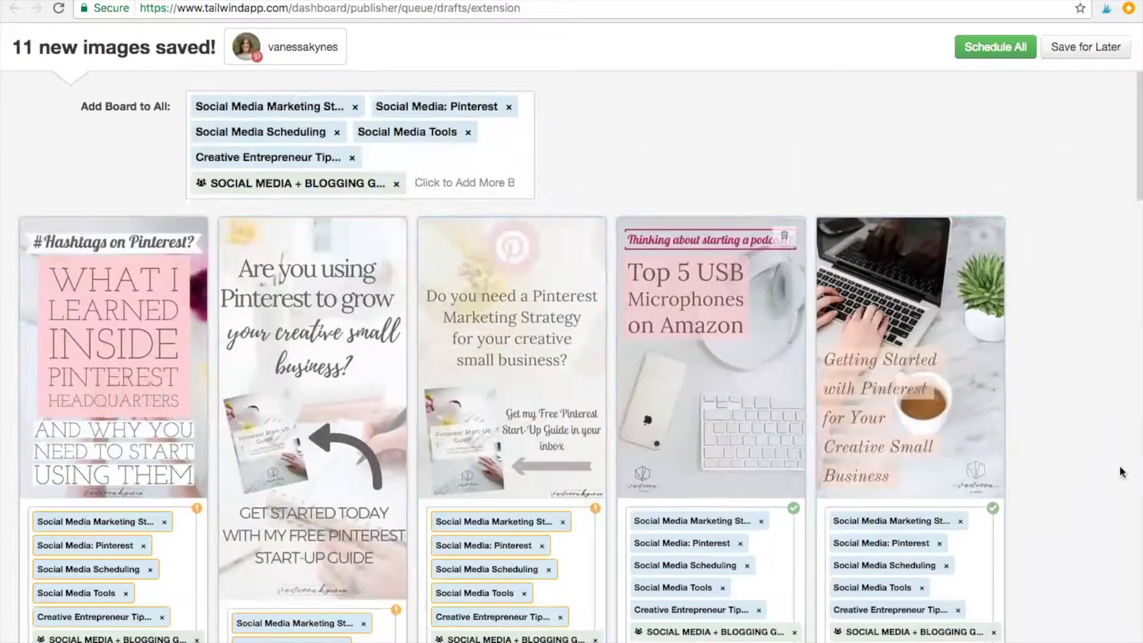
scroll(1081, 481, down, 4)
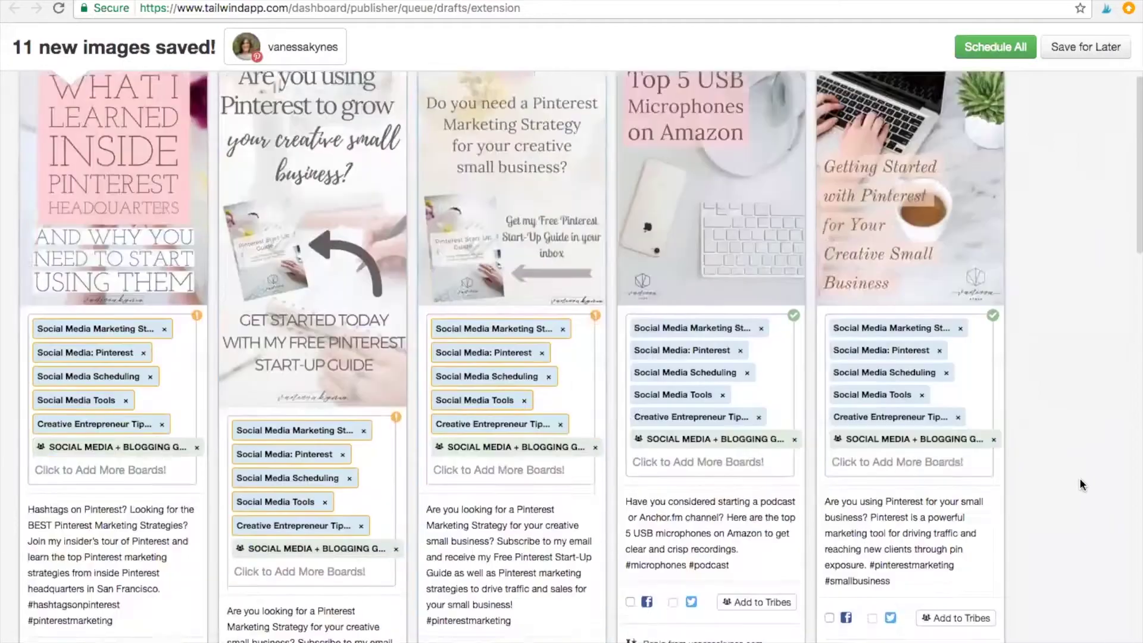
scroll(1081, 483, down, 6)
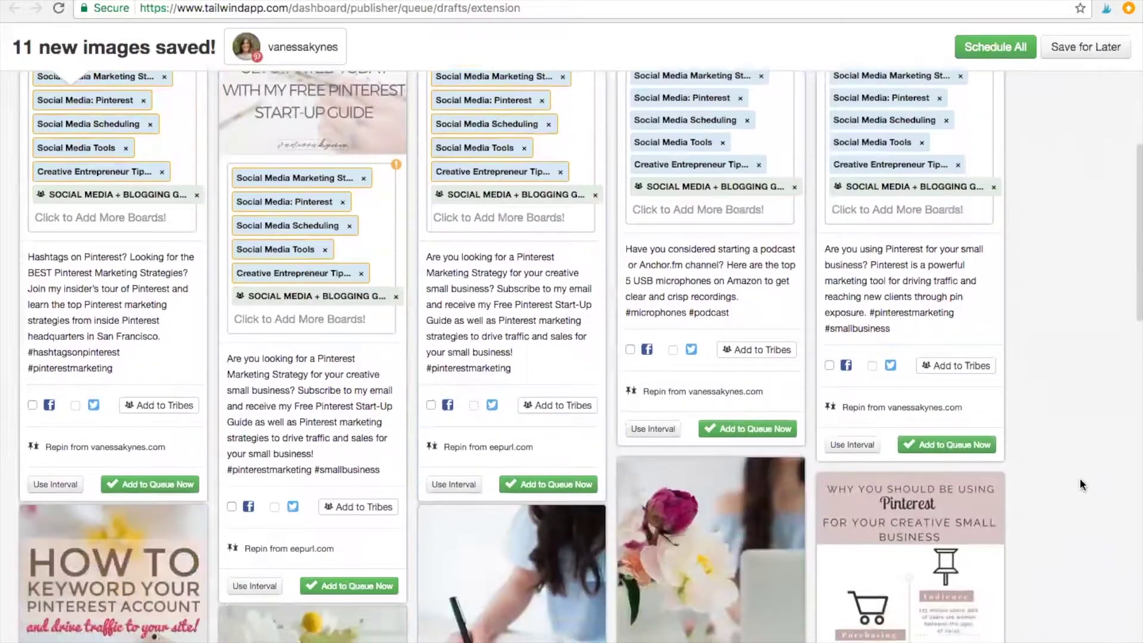
scroll(1082, 484, down, 3)
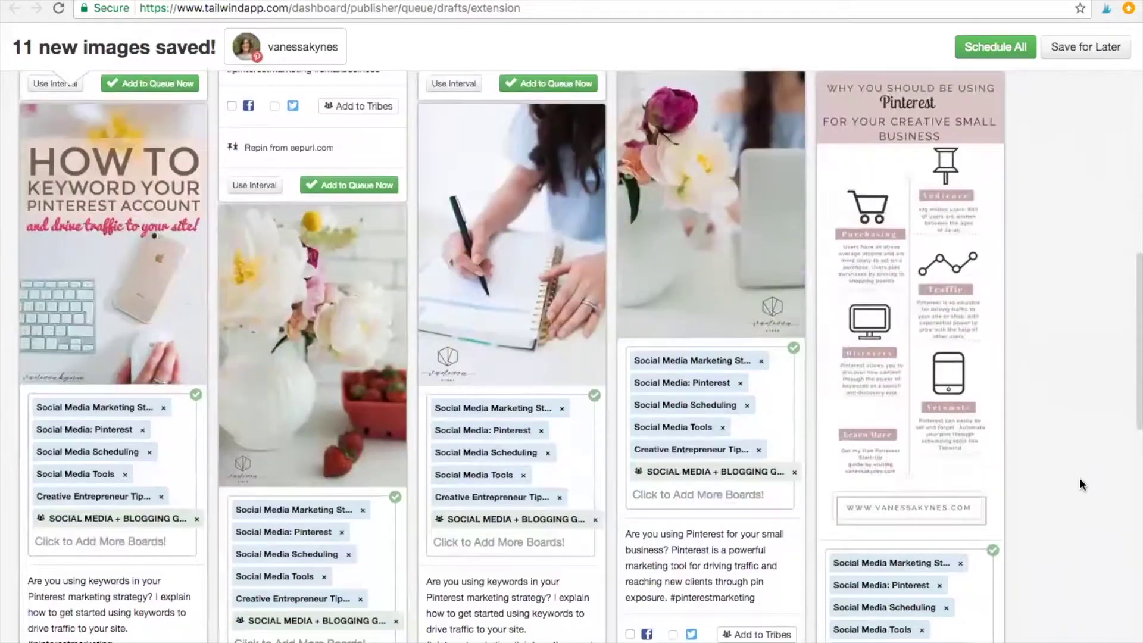
scroll(1081, 484, down, 4)
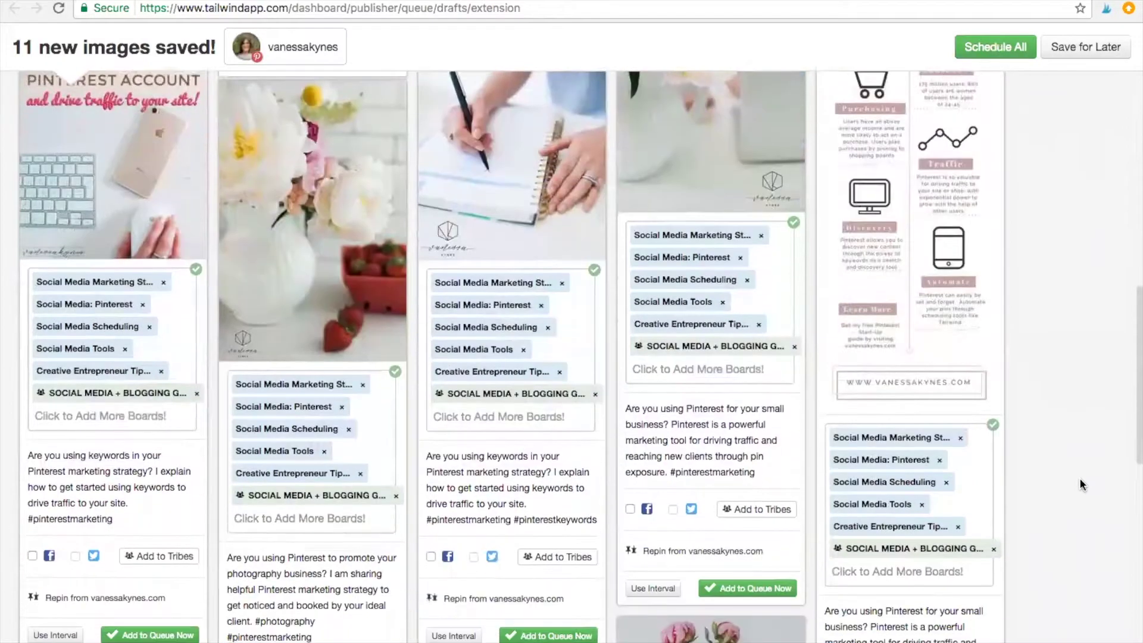
scroll(1066, 232, up, 4)
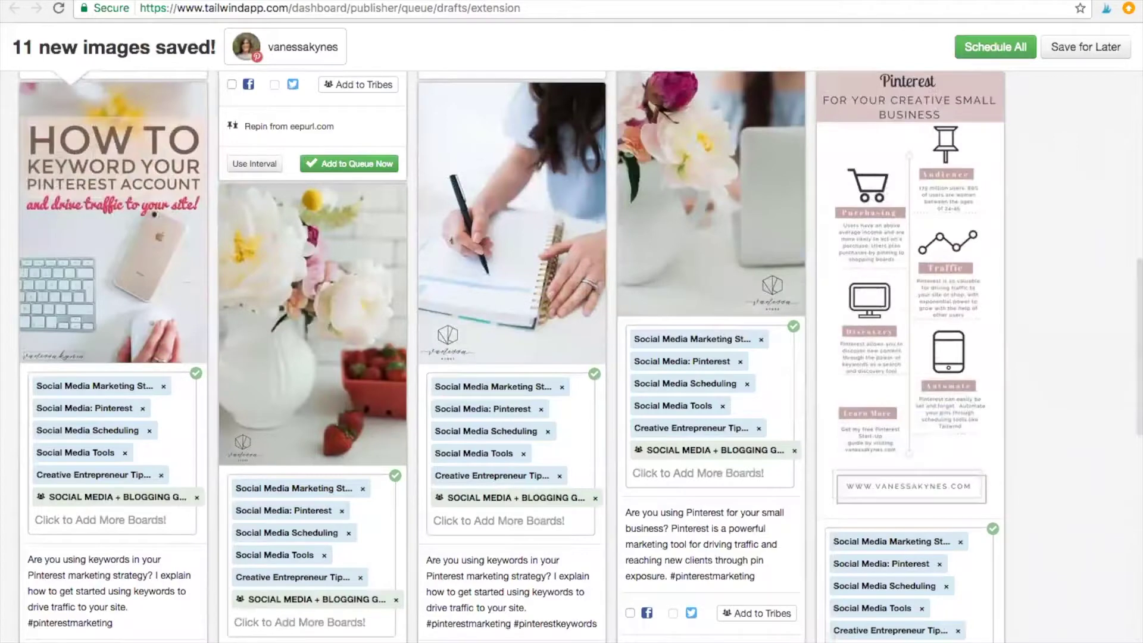
key(super+w)
click(696, 211)
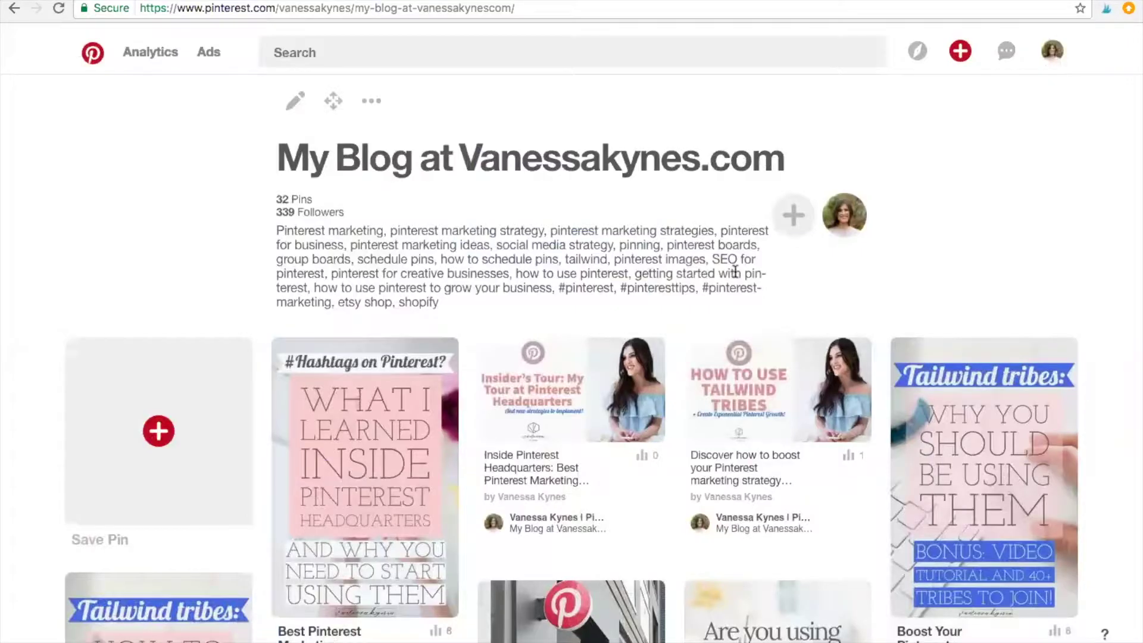
Go back to the Pinterest profile's boards, view the featured boards and check the recent and trending search suggestions
click(8, 8)
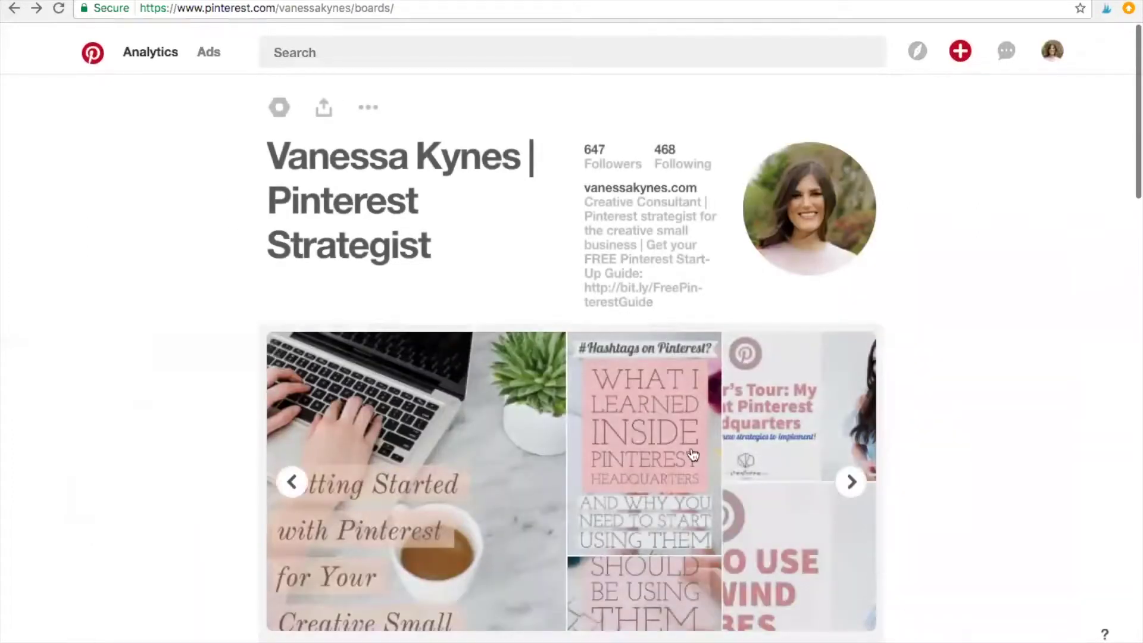
scroll(457, 523, down, 3)
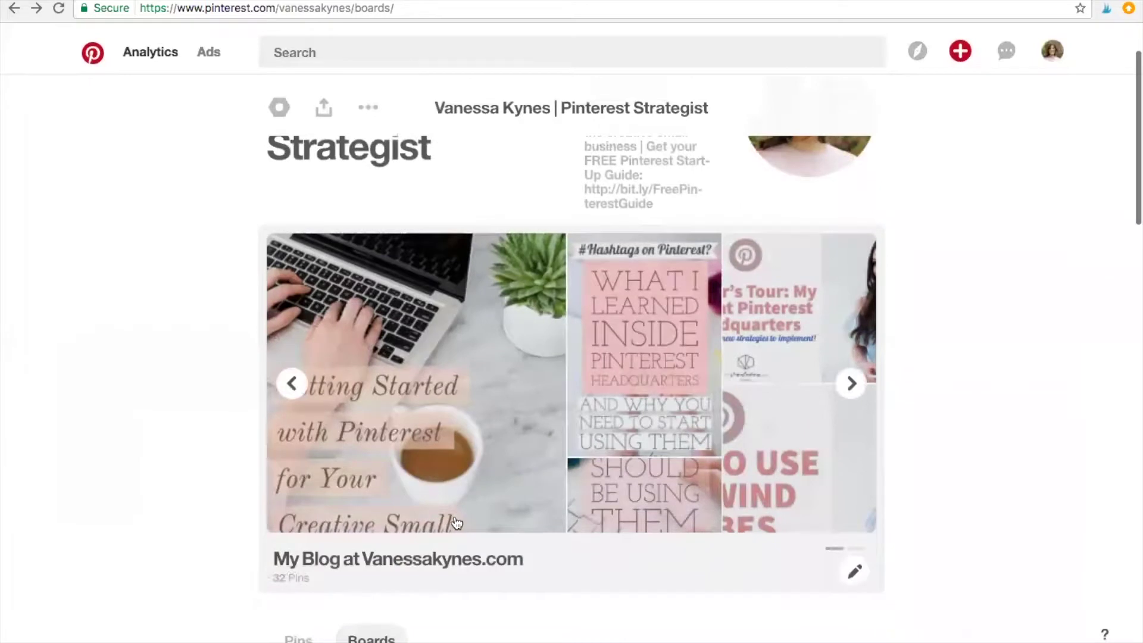
scroll(435, 137, up, 3)
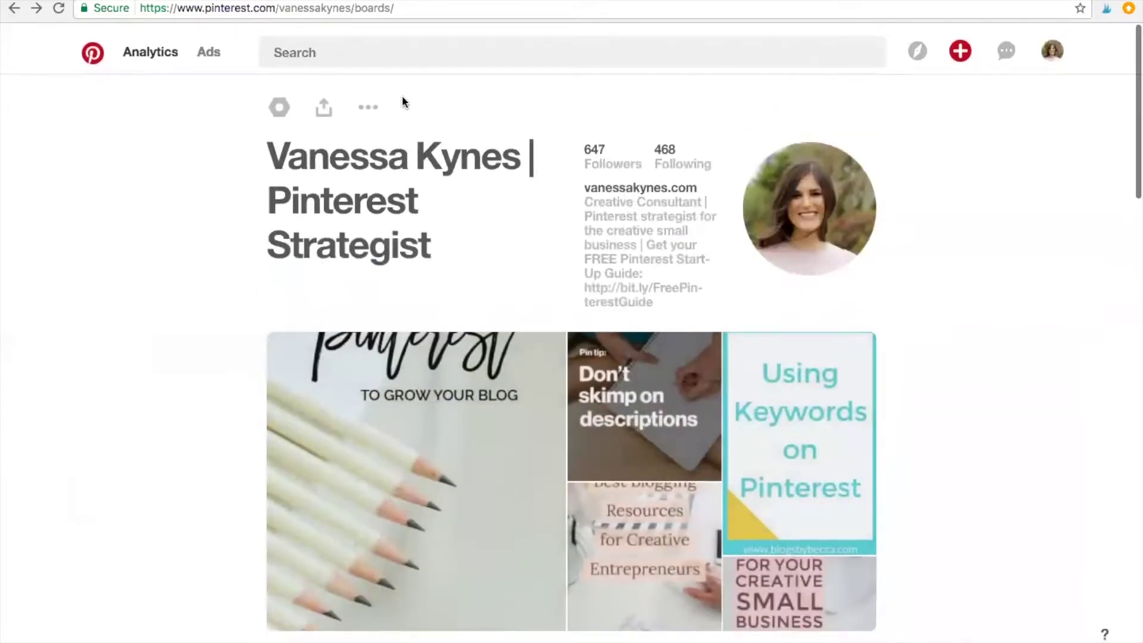
click(338, 52)
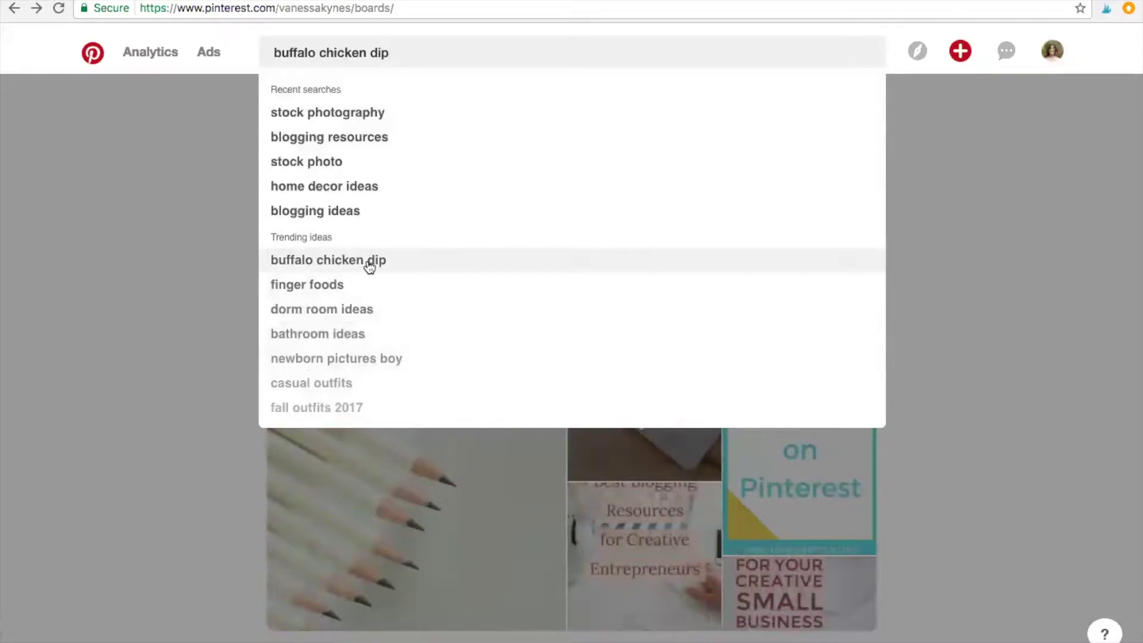
click(165, 281)
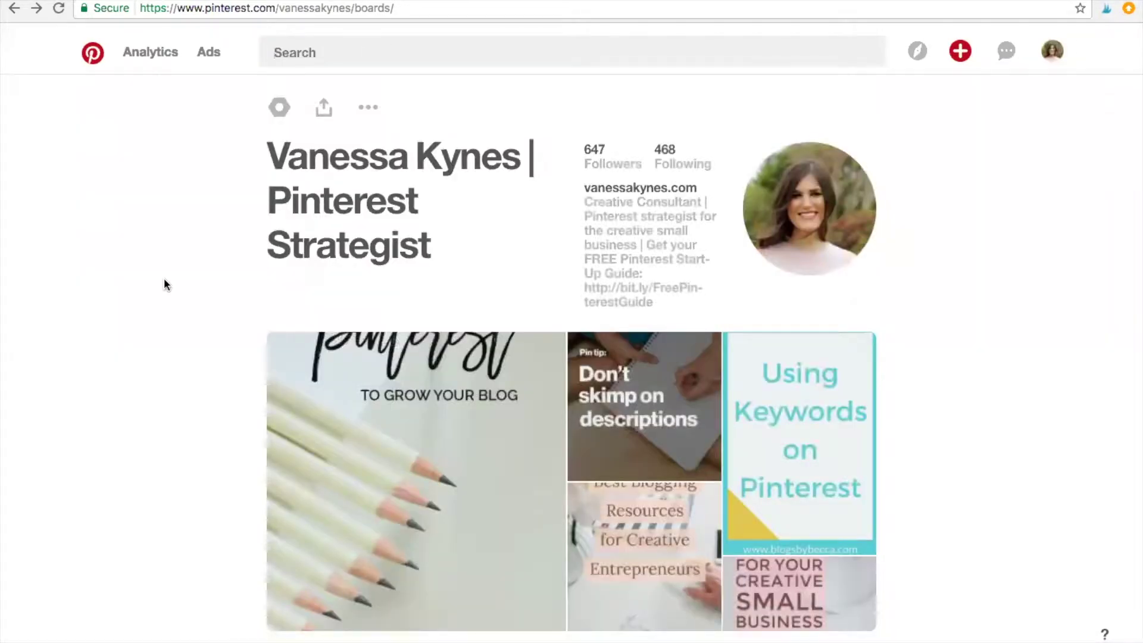
Search Pinterest for the recent term "stock photography" and browse the resulting pins
click(305, 51)
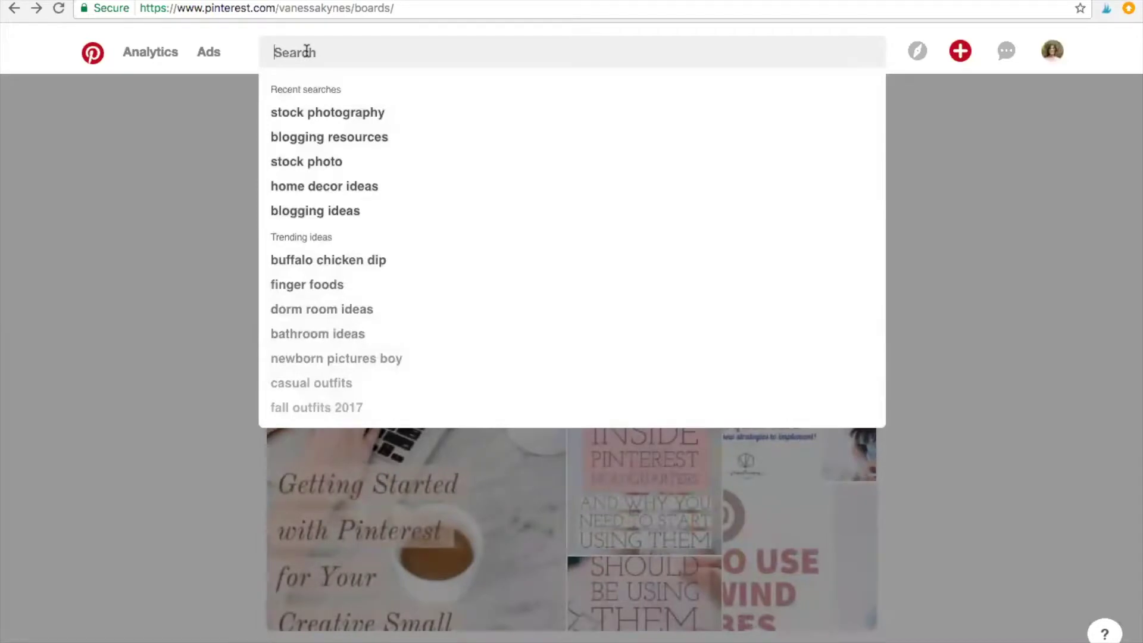
click(283, 112)
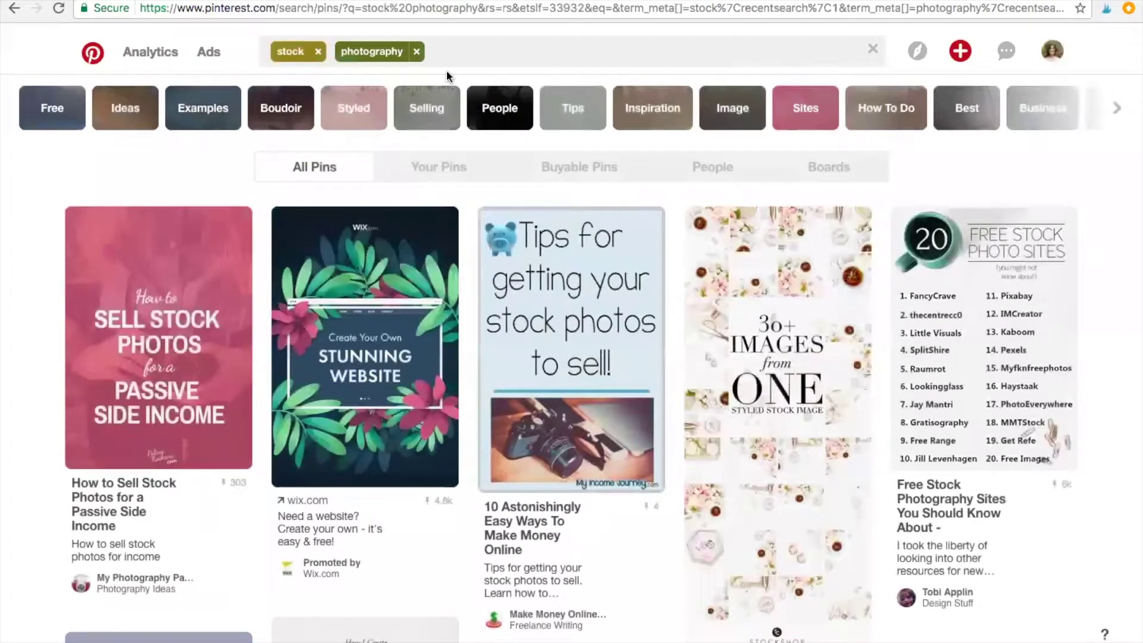
scroll(543, 394, down, 8)
scroll(790, 487, up, 8)
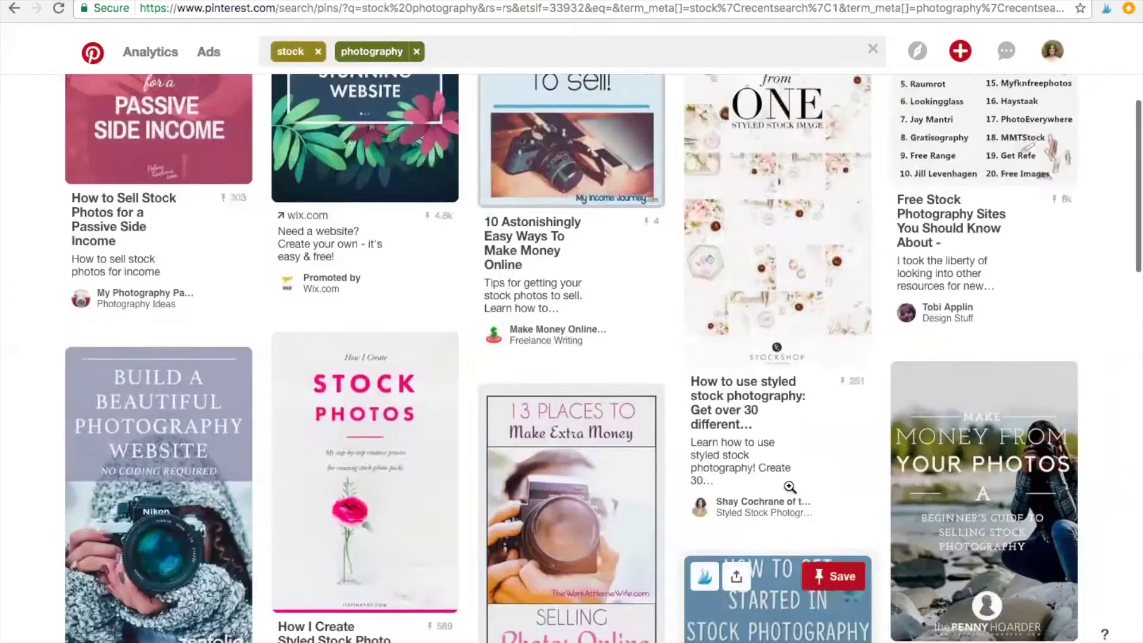
mouse_move(789, 487)
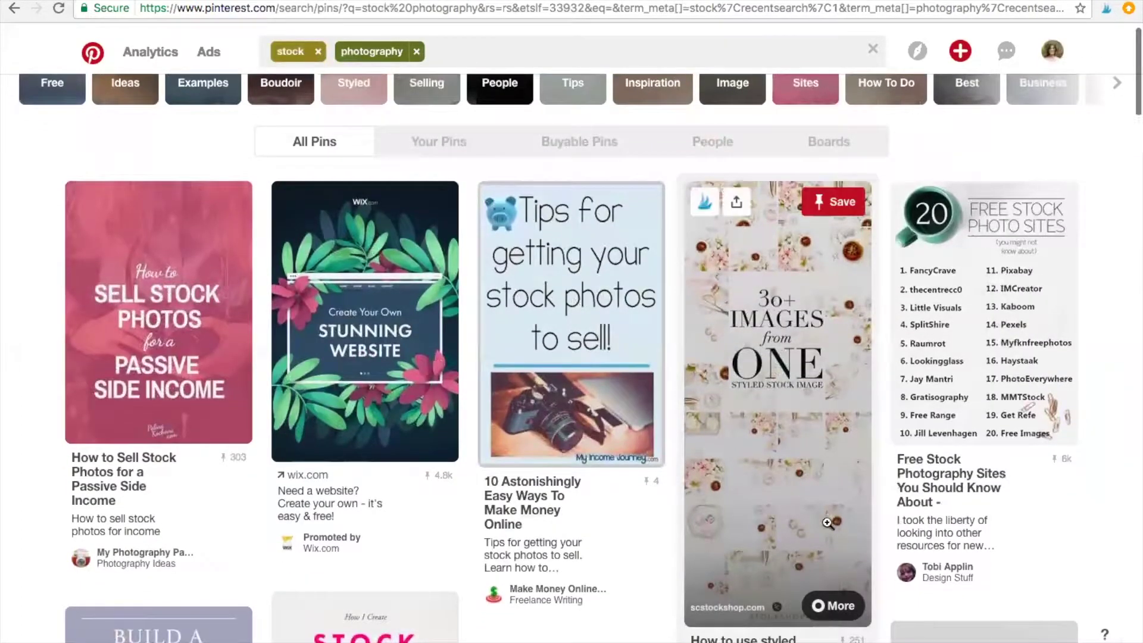
scroll(747, 543, down, 4)
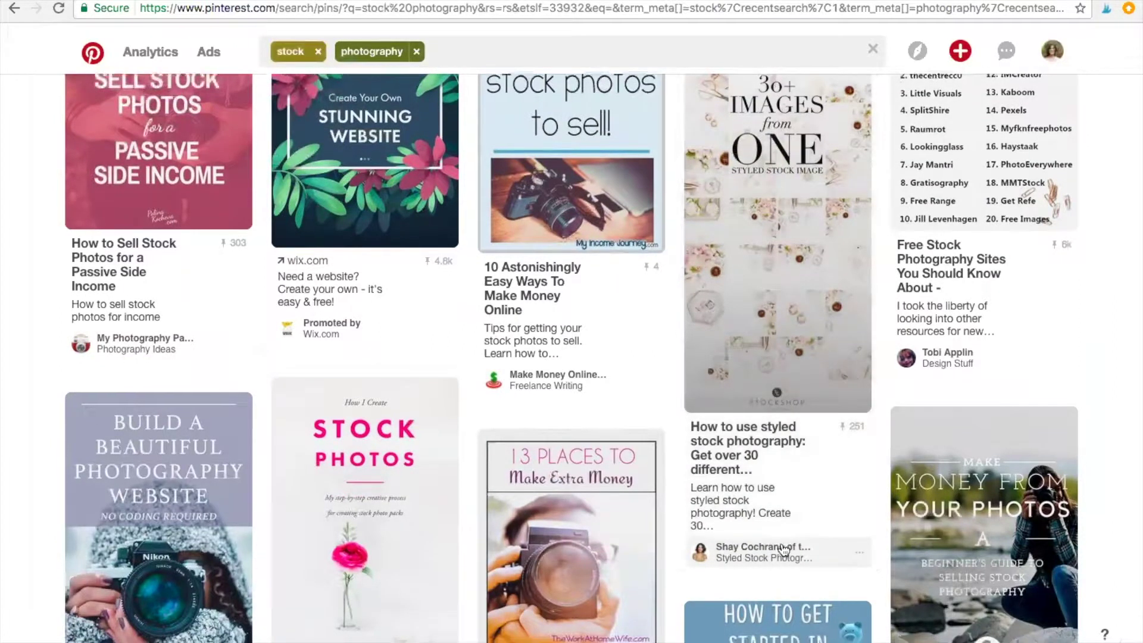
scroll(774, 536, down, 5)
scroll(781, 545, down, 7)
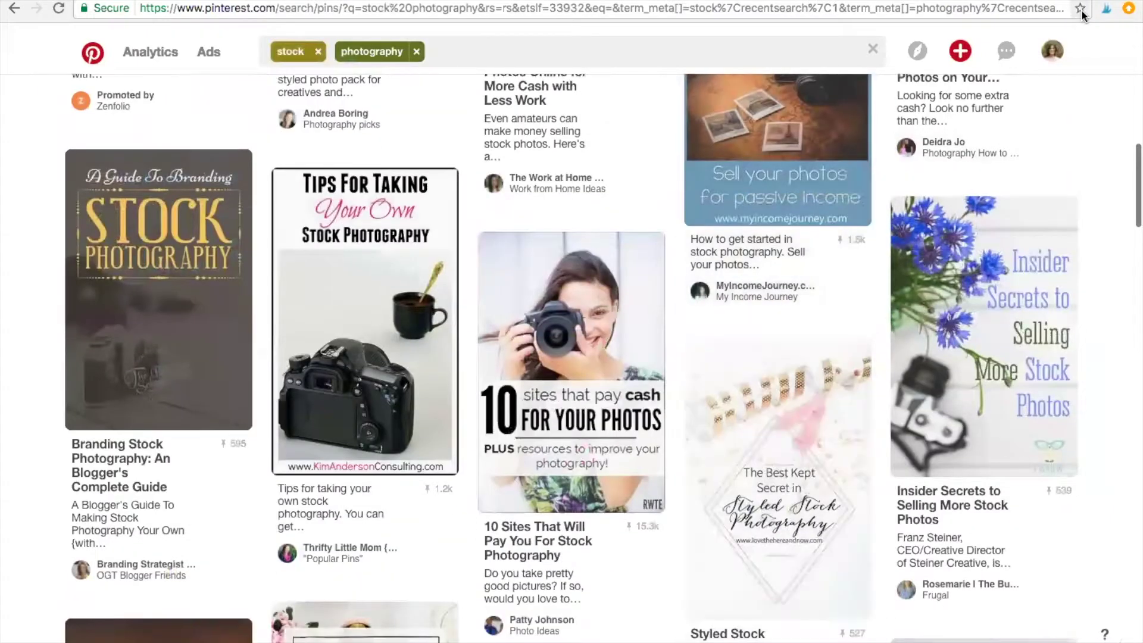
Start Tailwind's pin selection on the results and select the "Stock Photos", "Free Stock Photo", "30+ Images from One" and "Gorgeous Styled Stock Photography" pins
click(1102, 11)
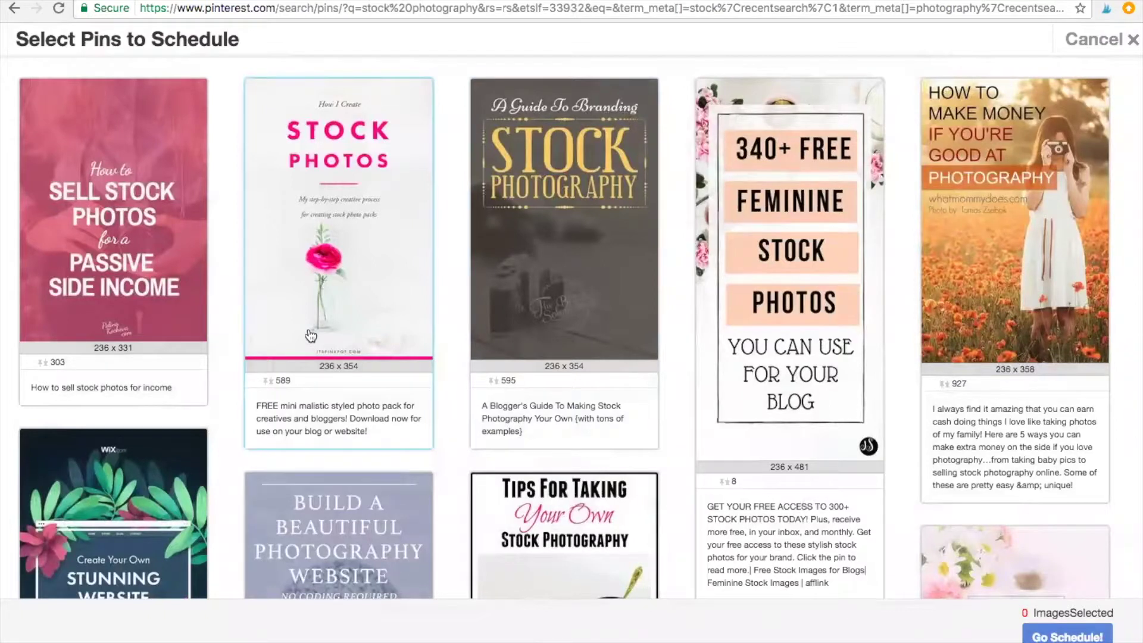
click(362, 316)
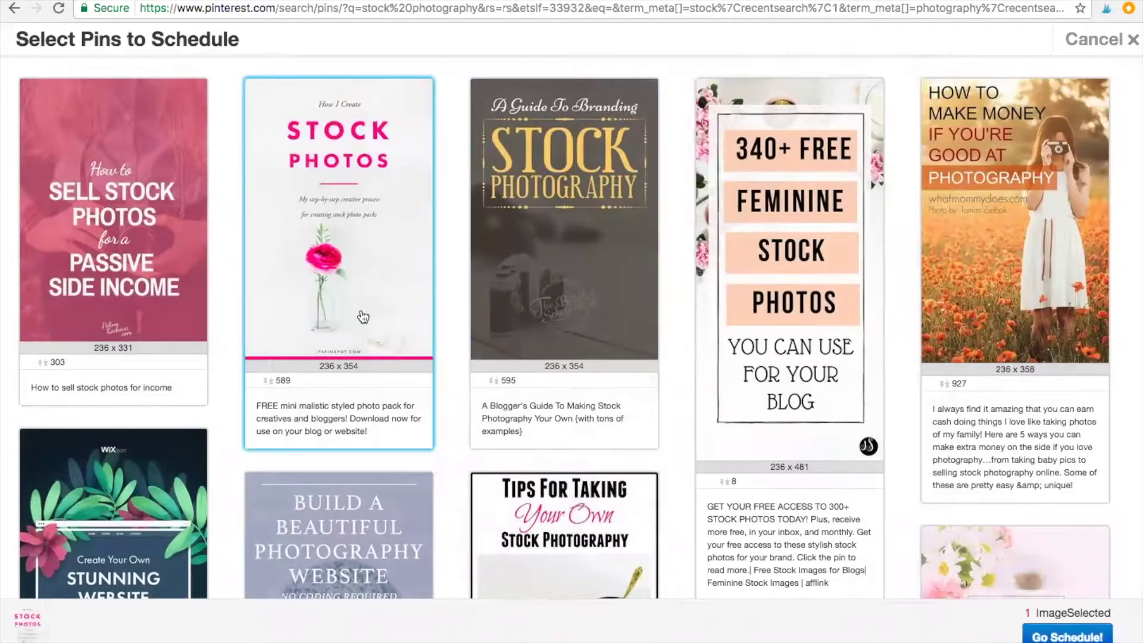
scroll(362, 316, down, 5)
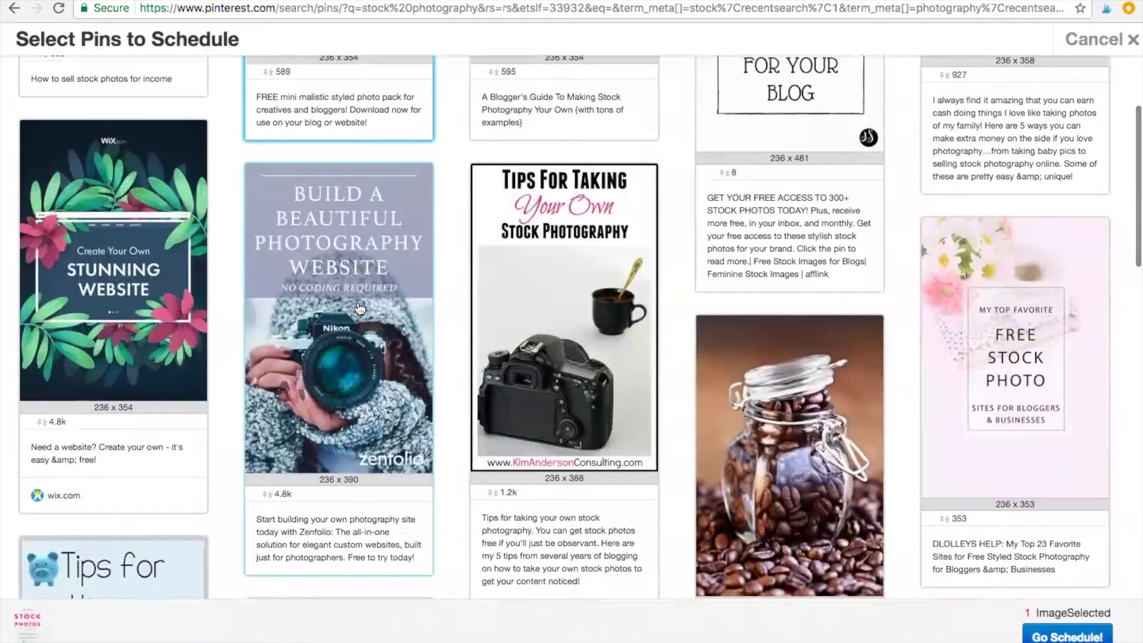
scroll(359, 308, down, 3)
click(926, 384)
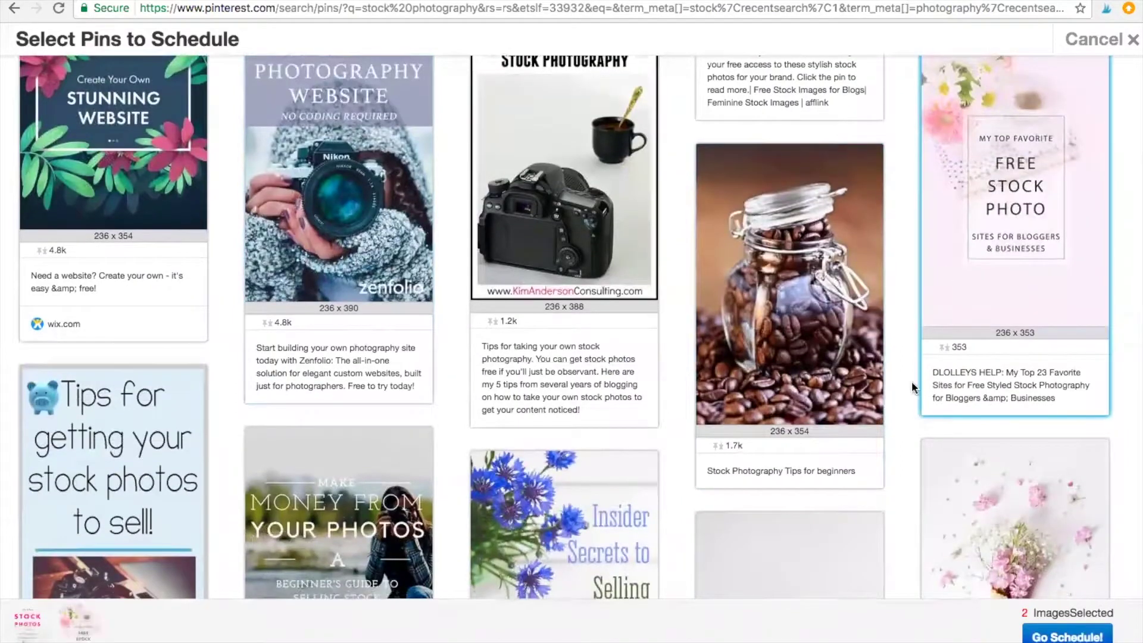
scroll(912, 385, down, 6)
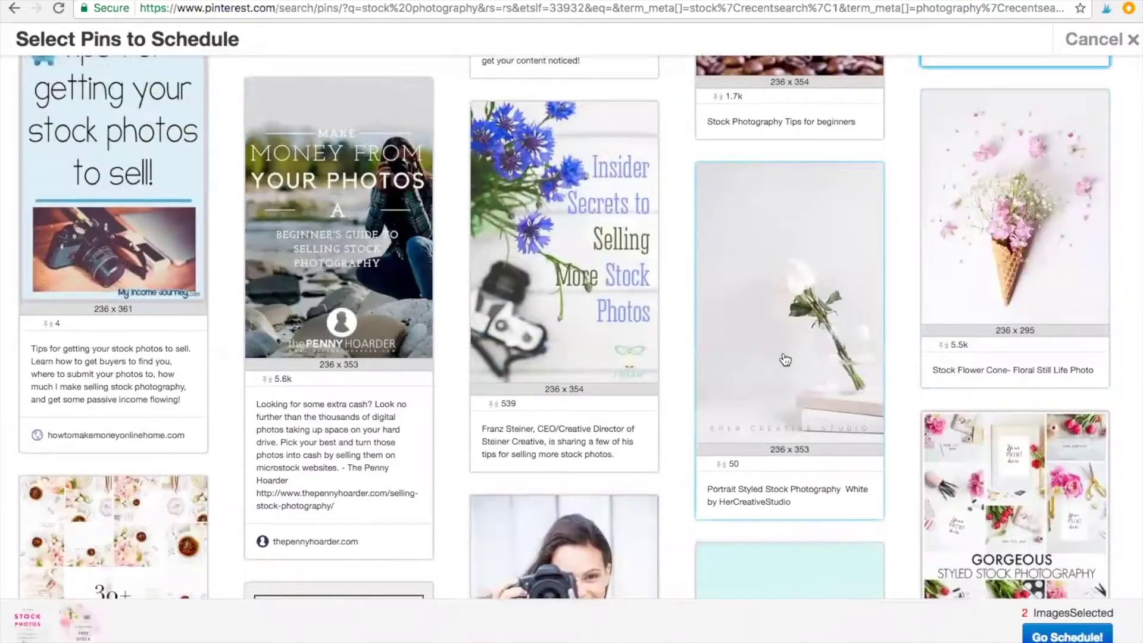
scroll(196, 357, down, 4)
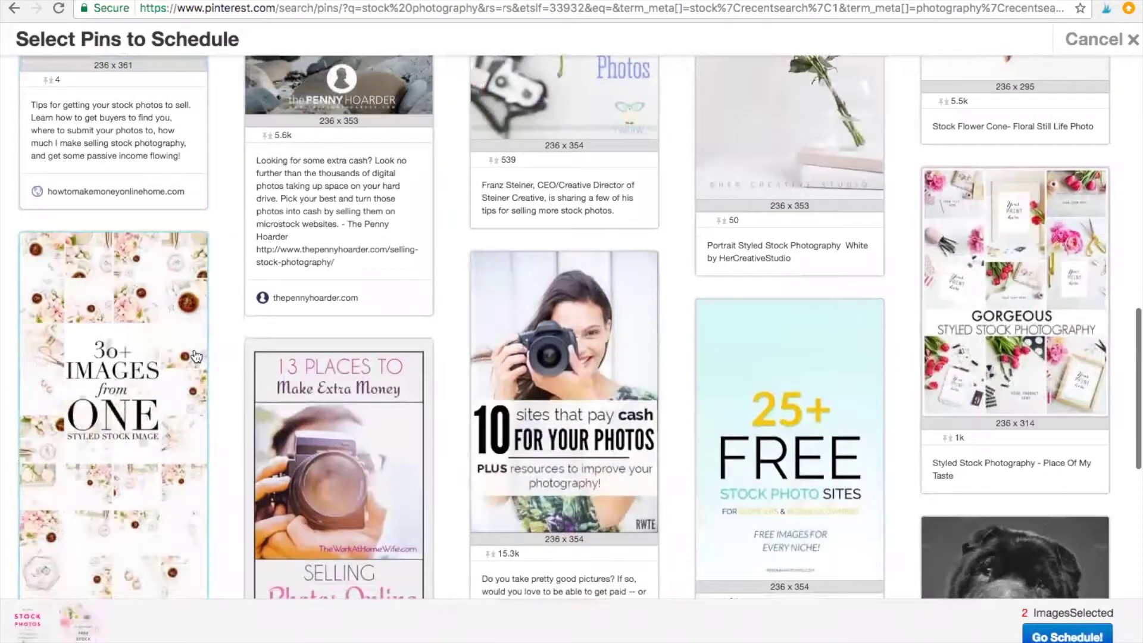
click(162, 430)
scroll(890, 359, down, 2)
click(940, 334)
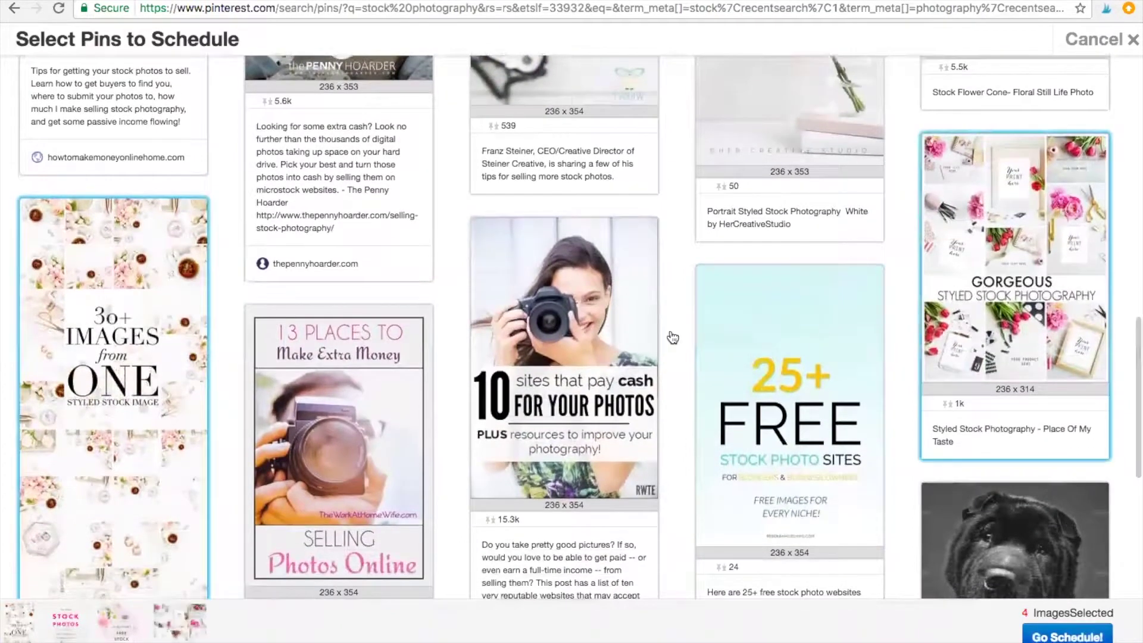
Select the "13+ of the Best", "The Best Kept Secret" and "20 Free Stock Photo Sites" pins as well, and send the selection to scheduling
scroll(652, 344, down, 8)
click(709, 411)
click(652, 411)
scroll(200, 332, down, 2)
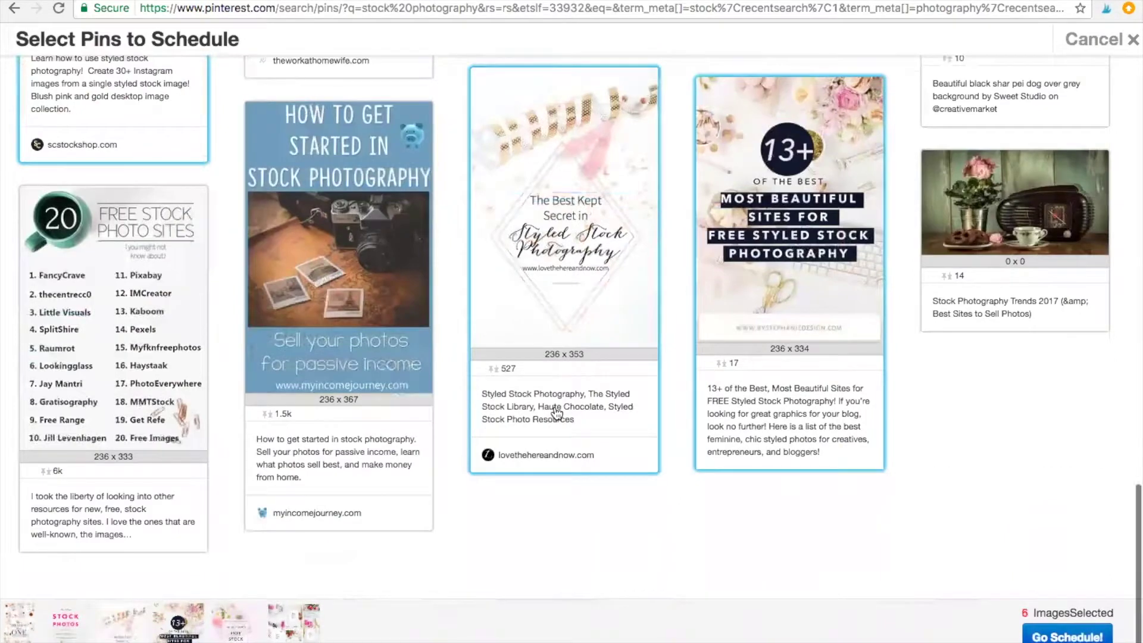
click(199, 331)
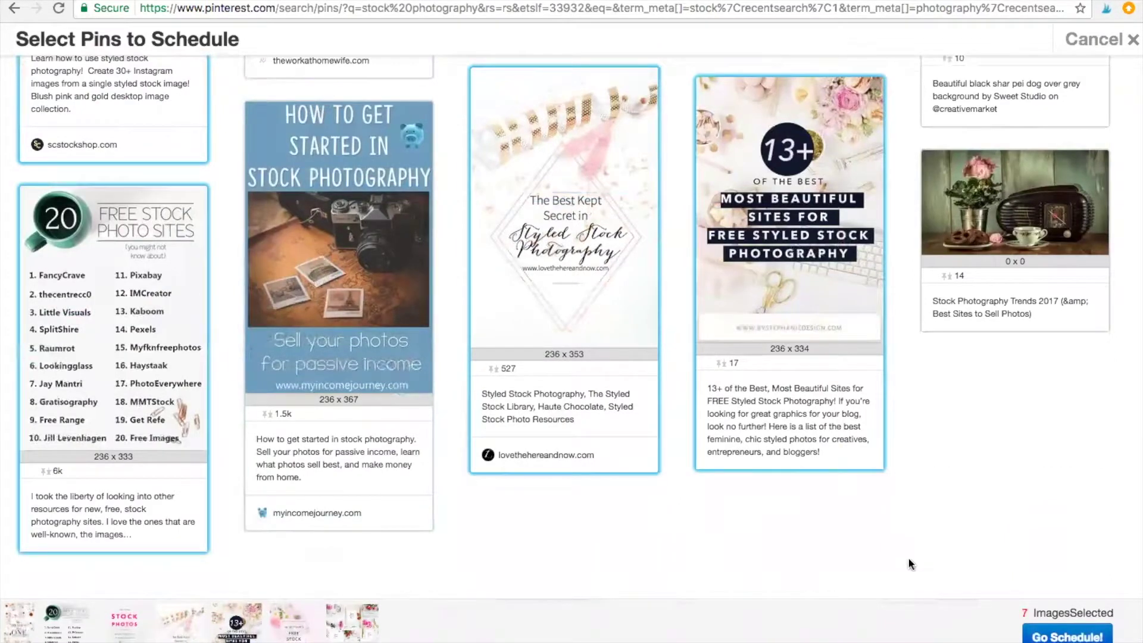
scroll(1002, 517, up, 4)
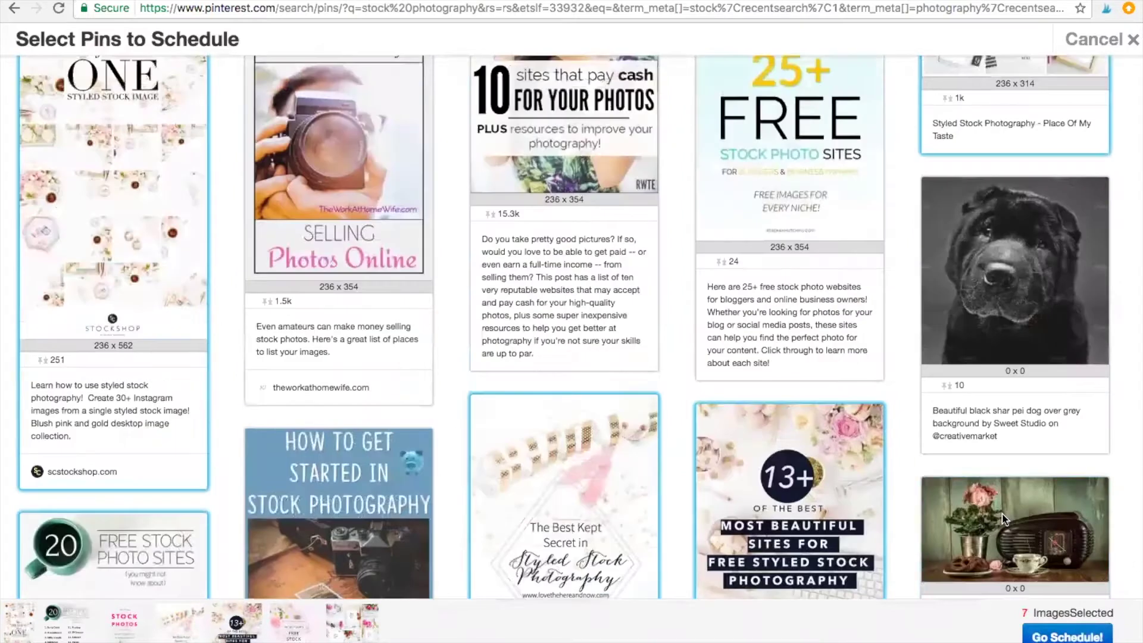
scroll(1004, 576, down, 4)
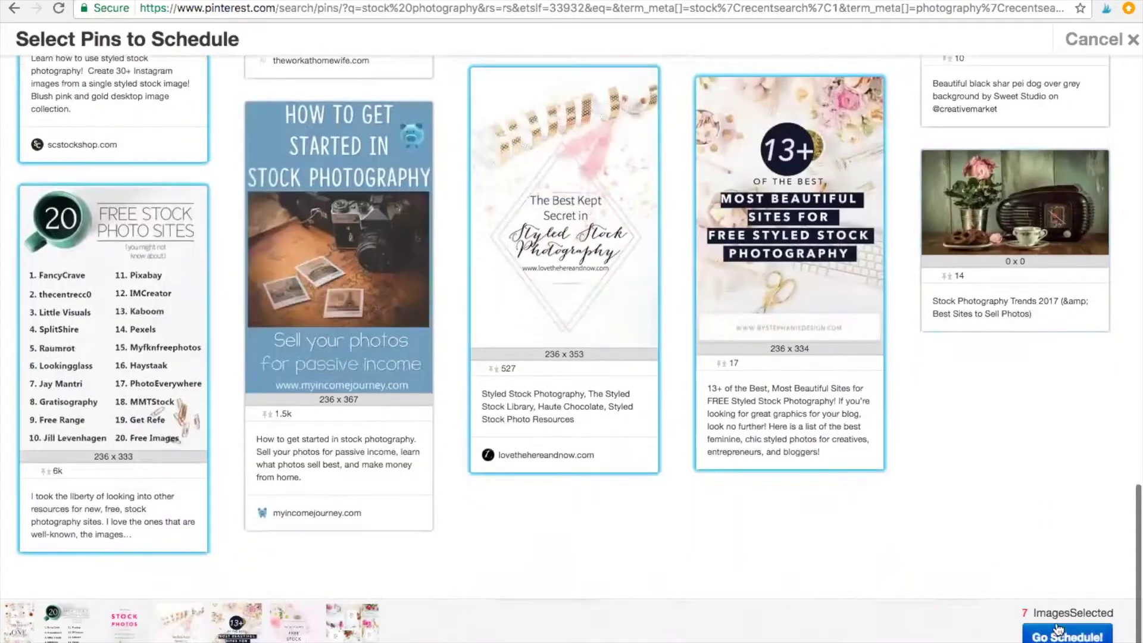
click(1067, 636)
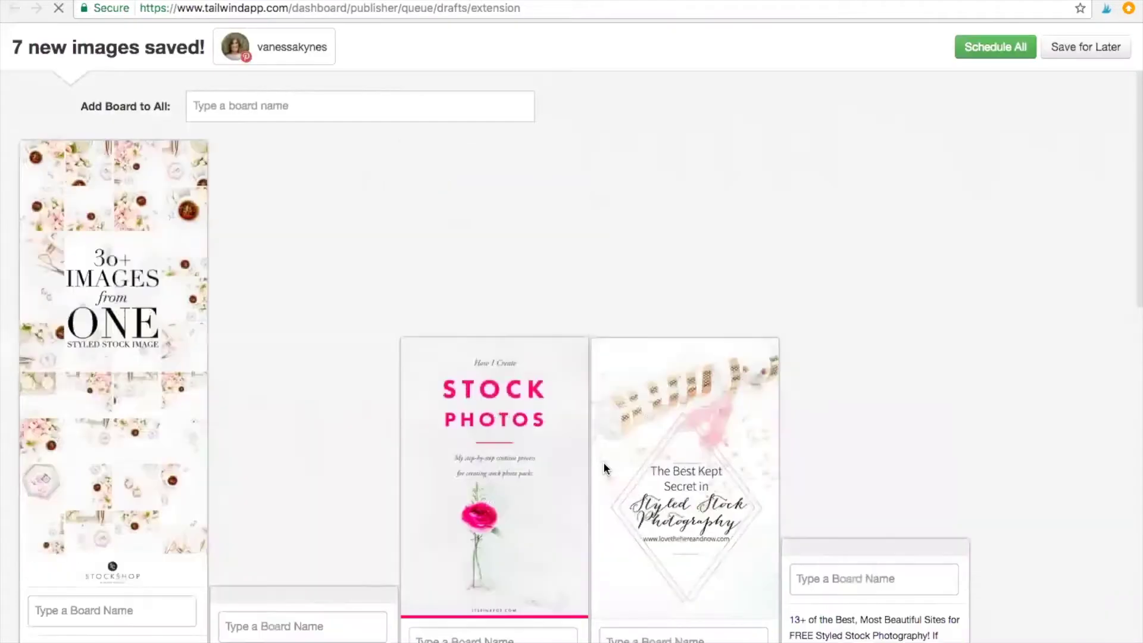
Look over the saved stock photo drafts and assign the Stock Photography board to all of them
scroll(863, 346, down, 6)
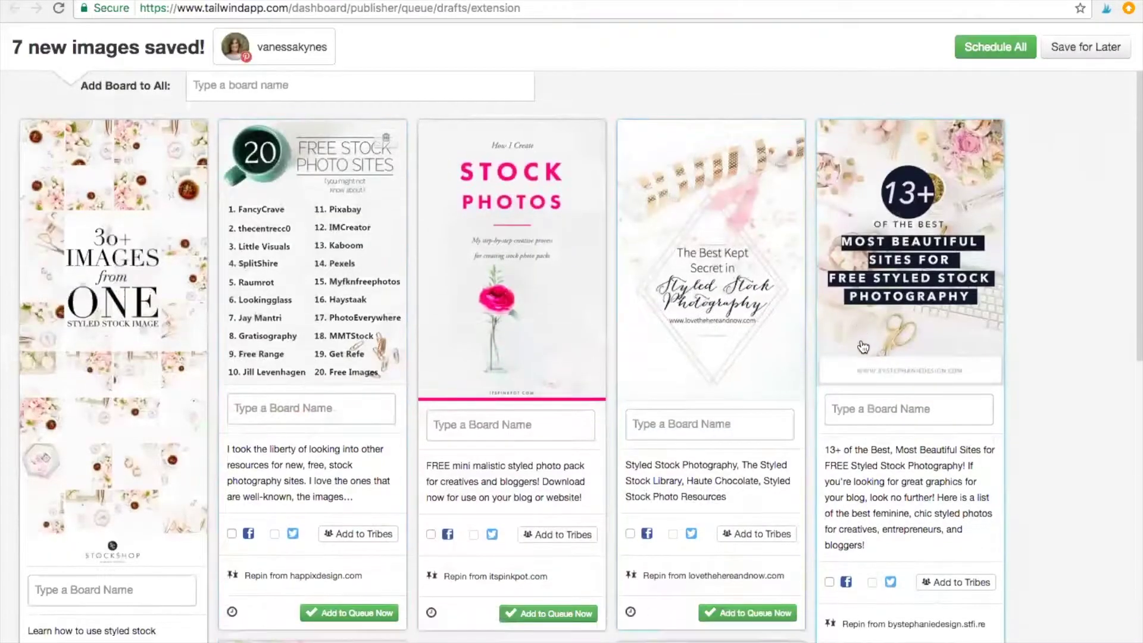
scroll(860, 339, up, 6)
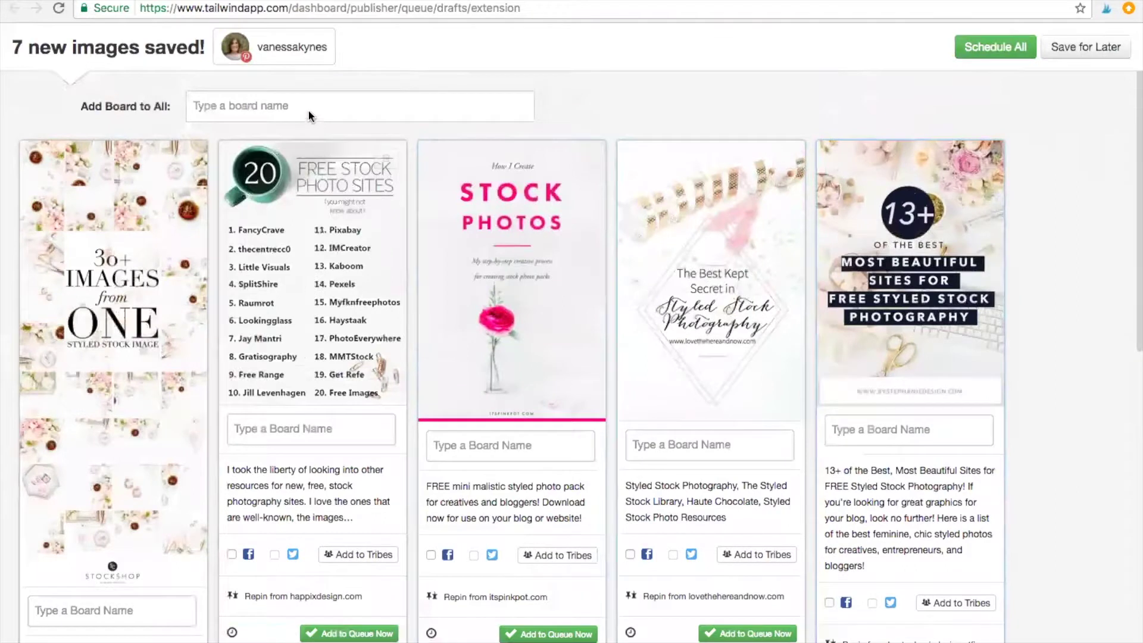
click(306, 108)
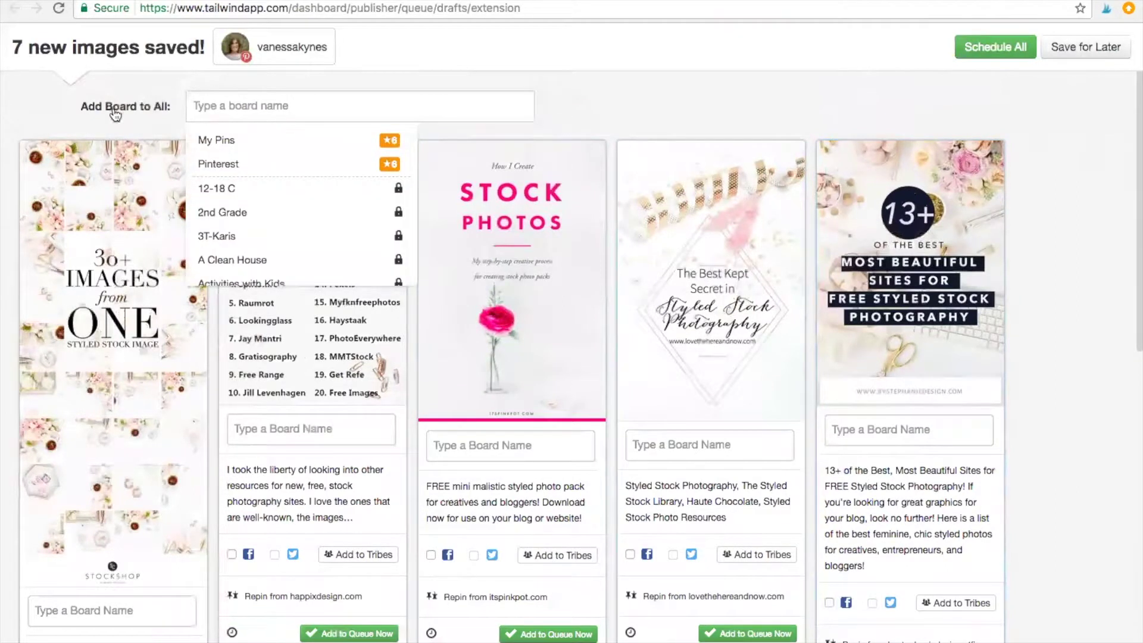
text(stock)
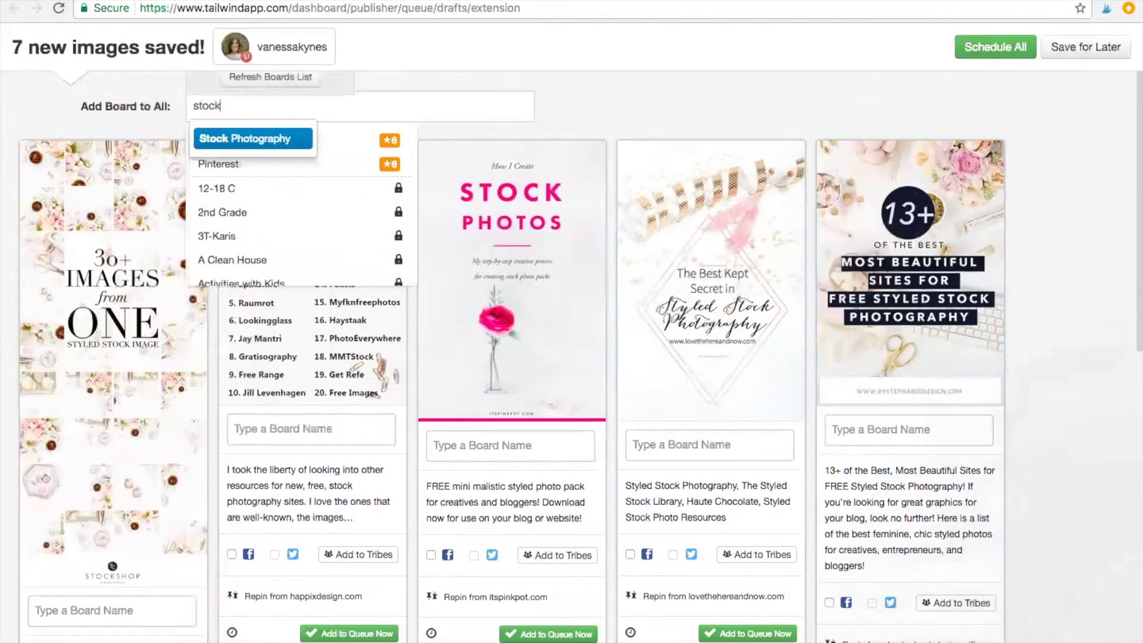
click(220, 140)
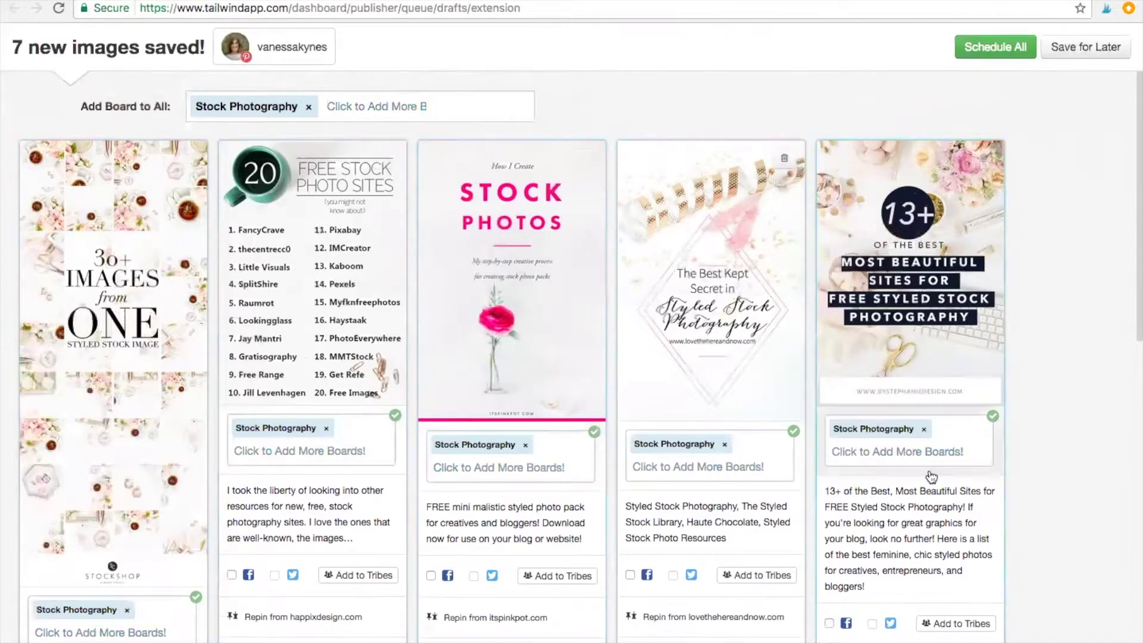
Check the drafts' board assignments and add the Creating Pinterest Images board to all of them
scroll(1076, 509, down, 2)
scroll(1074, 505, down, 8)
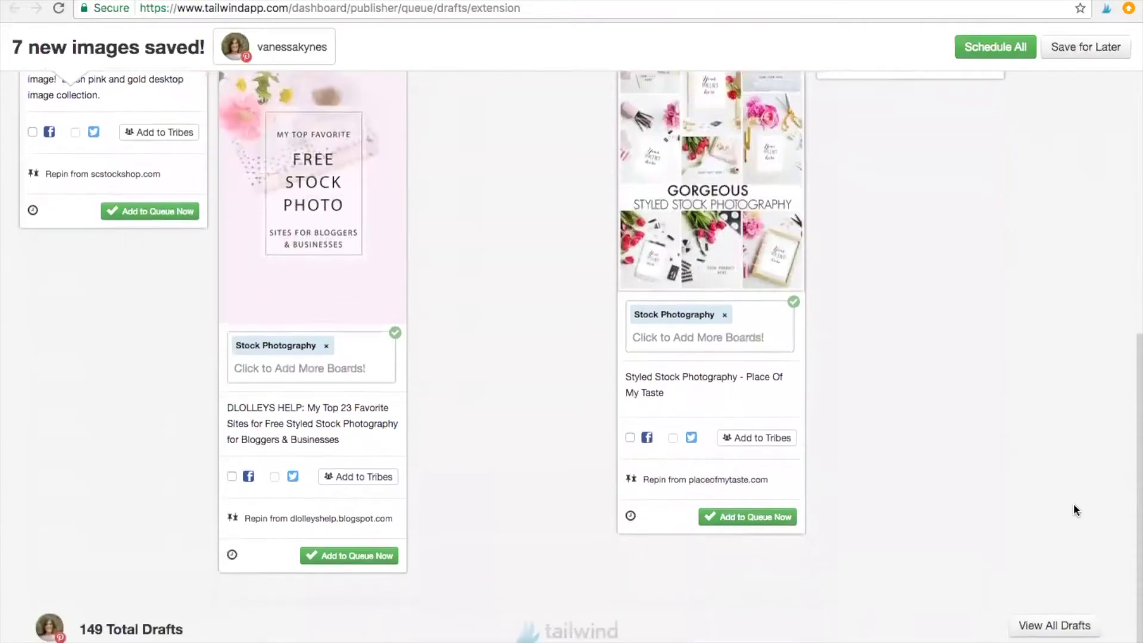
scroll(1072, 511, up, 10)
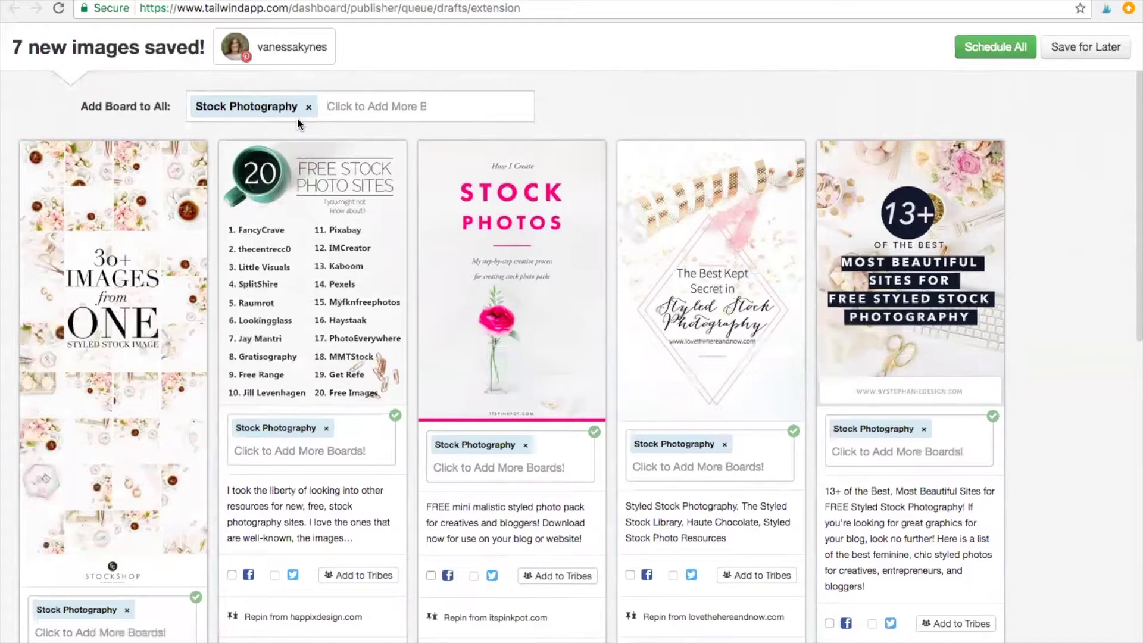
text(creat)
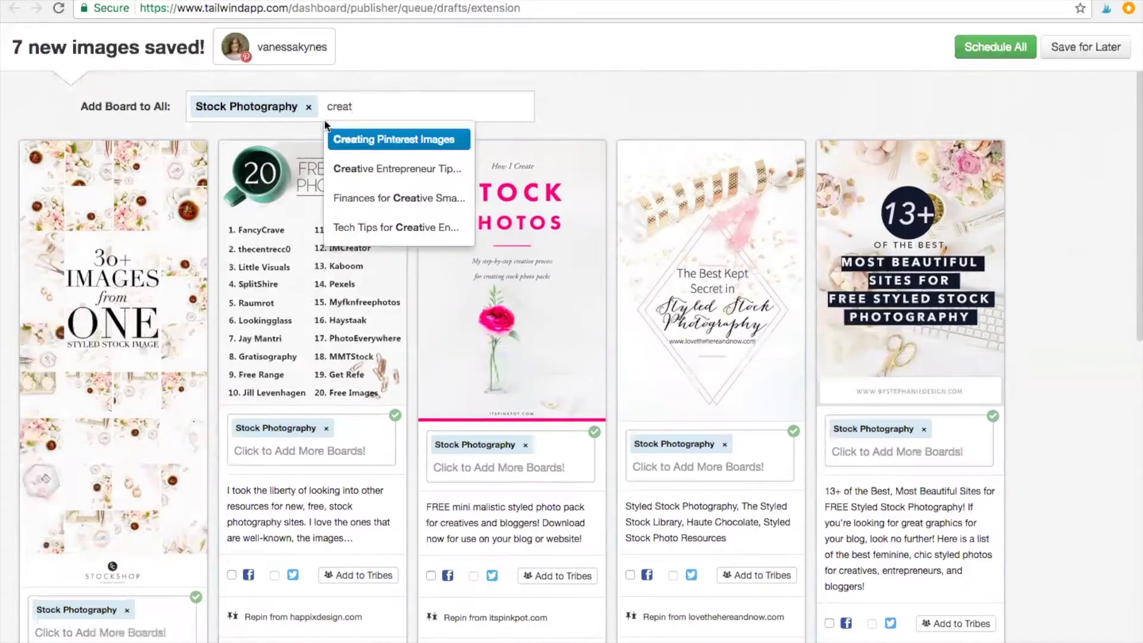
click(342, 139)
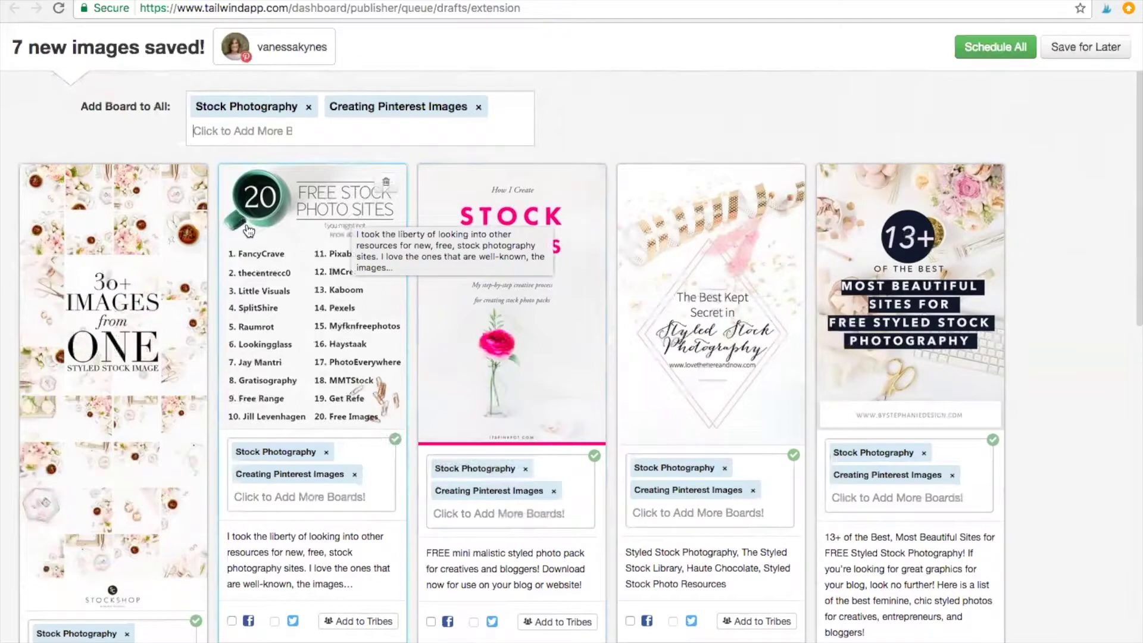
Review the boards and board choices of the individual drafts, leave them unedited, and schedule all the drafts at once
scroll(173, 102, down, 1)
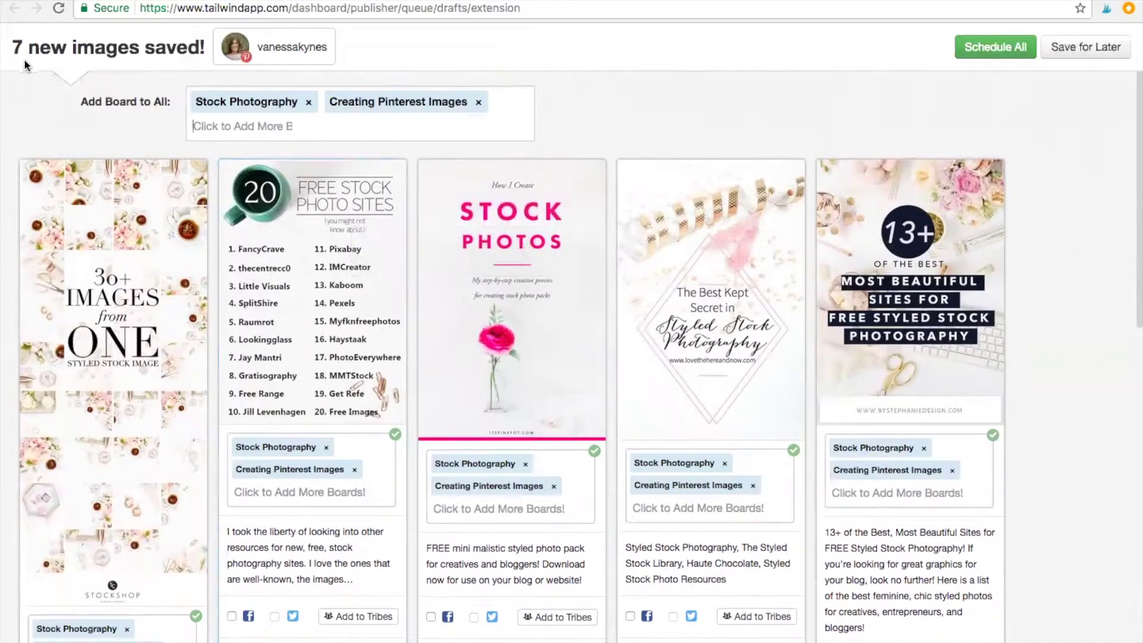
scroll(294, 467, down, 2)
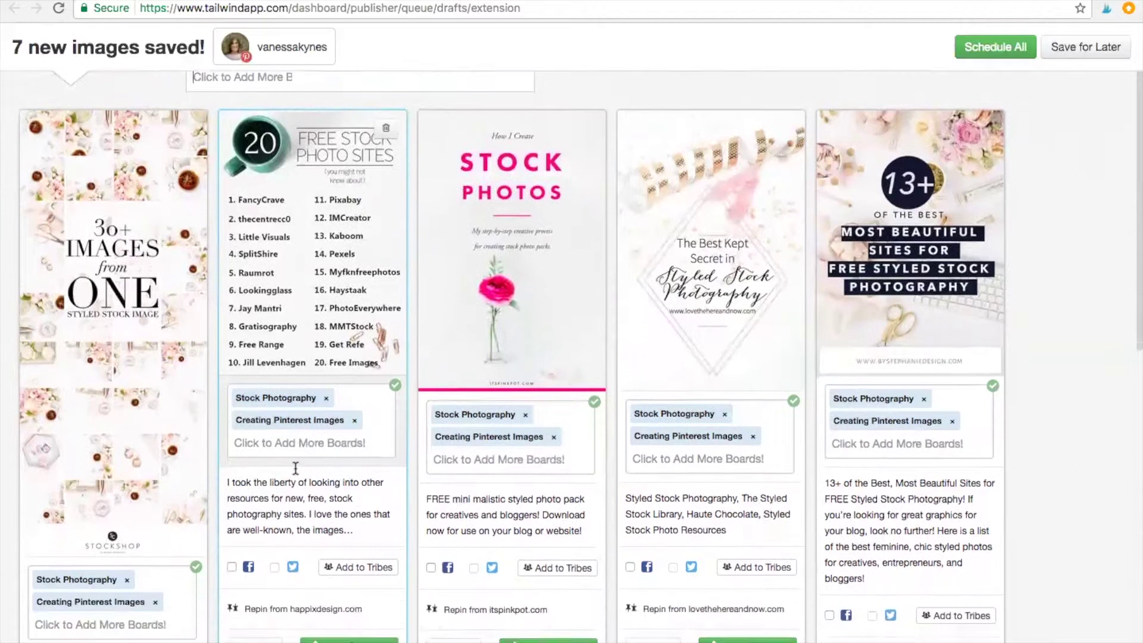
click(486, 440)
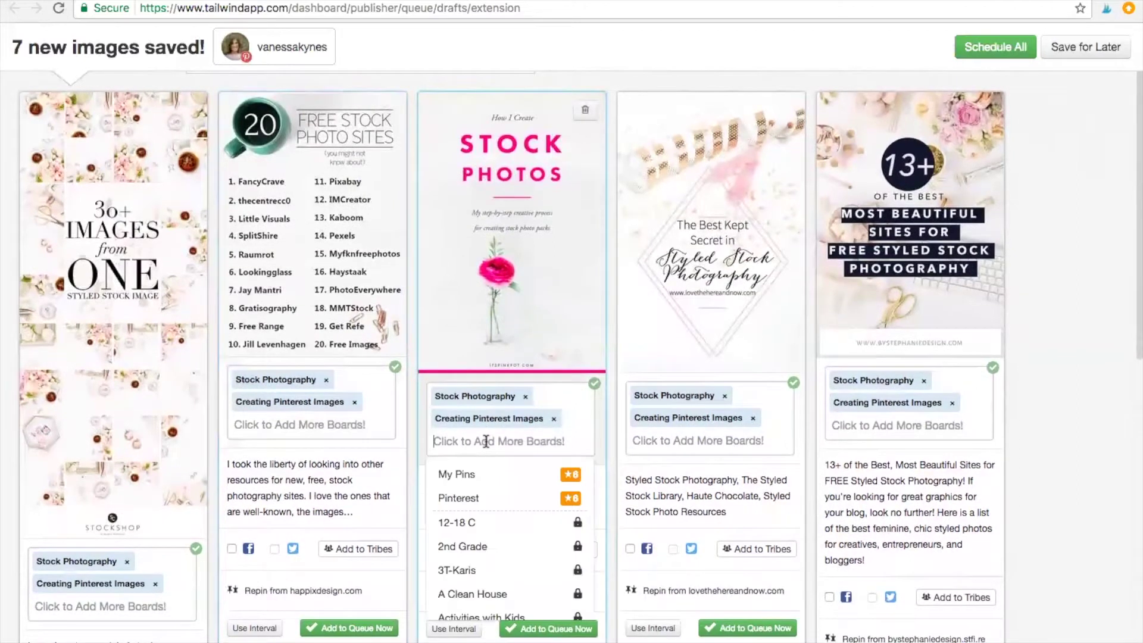
click(681, 443)
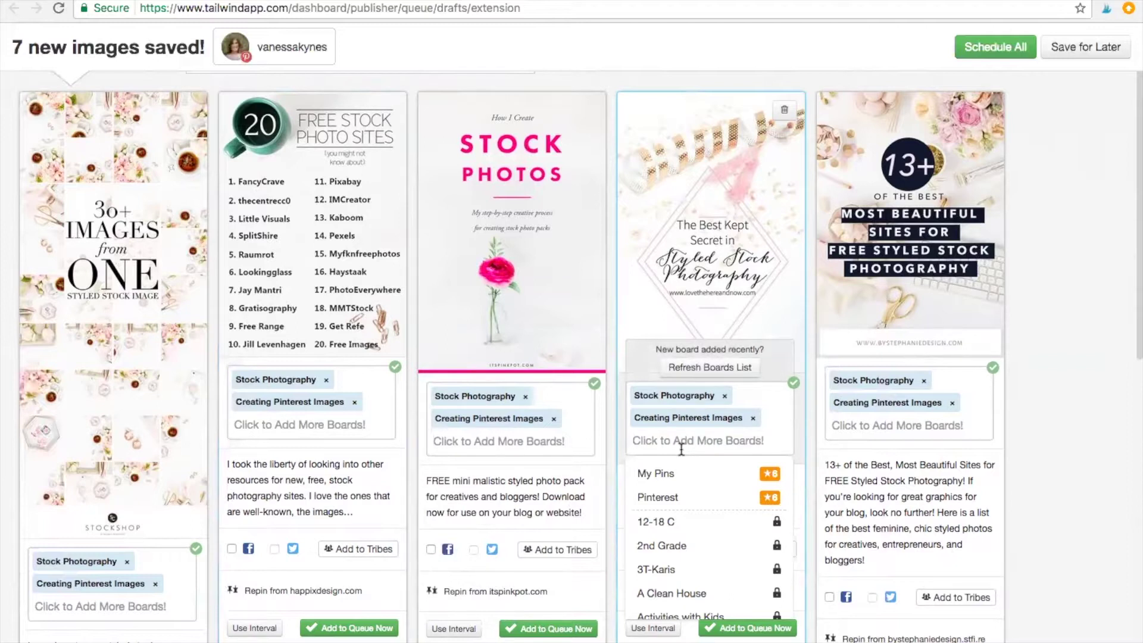
scroll(1041, 438, down, 8)
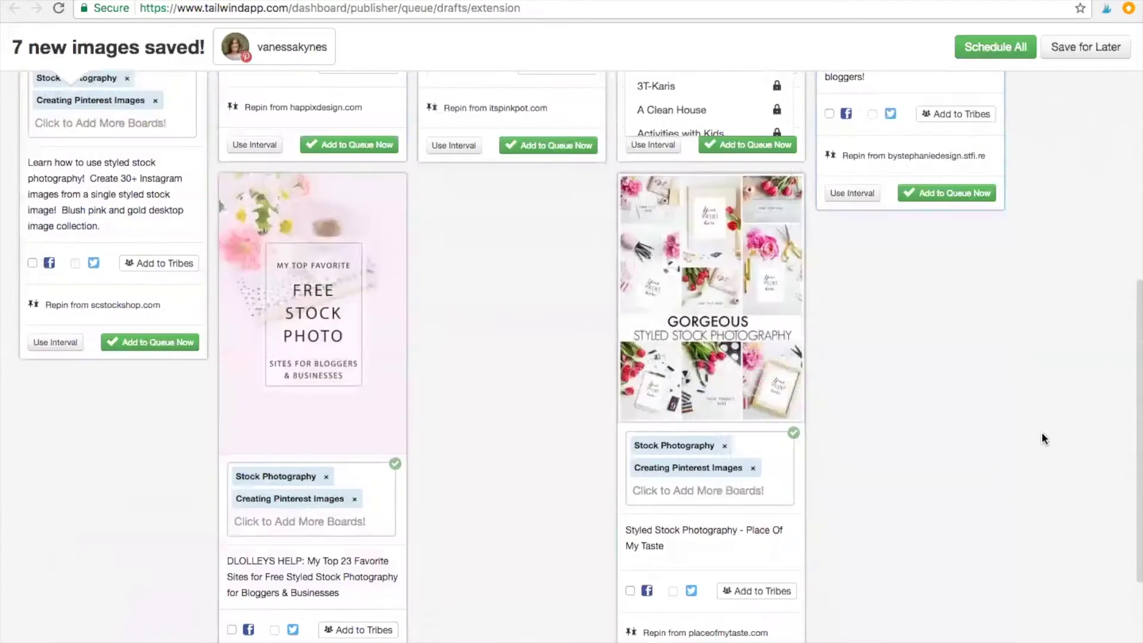
scroll(835, 430, up, 3)
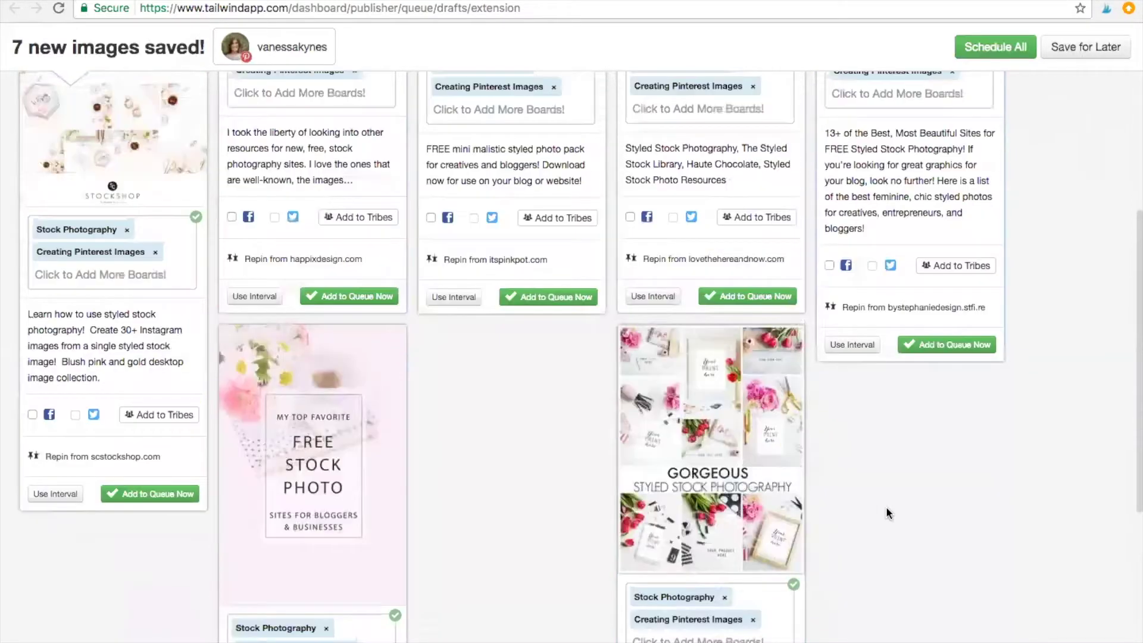
scroll(886, 513, up, 7)
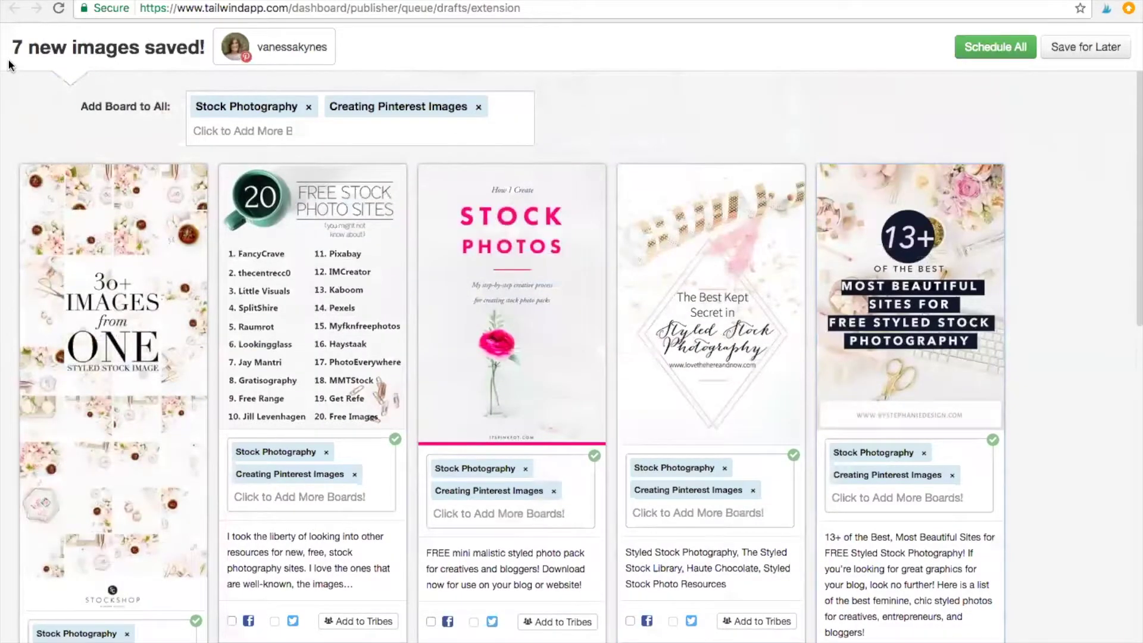
click(996, 57)
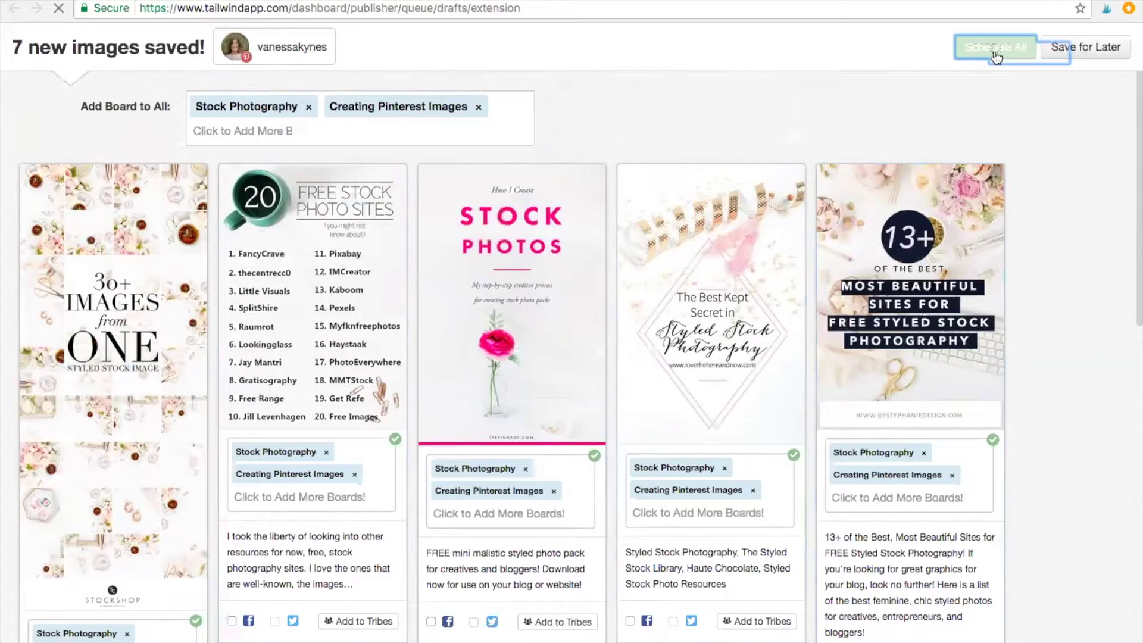
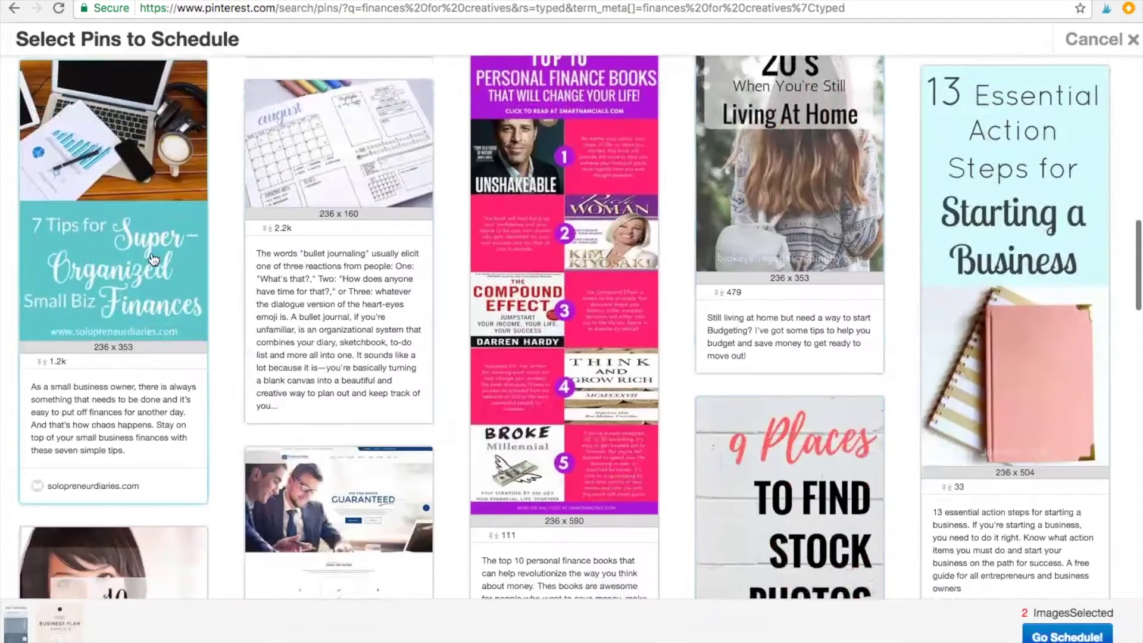
Select the "7 Tips for Super-Organized Small Biz Finances" and "7 Ways to Organize Your Finances" pins as well, and send the selection to scheduling
scroll(523, 410, down, 13)
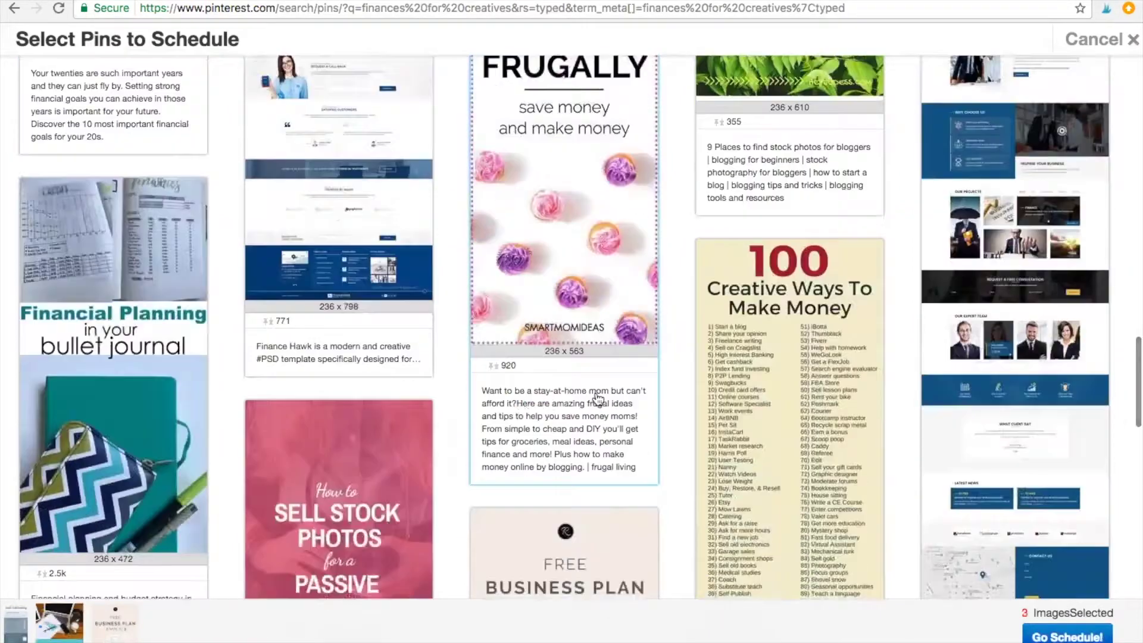
scroll(594, 401, up, 2)
scroll(595, 400, down, 11)
scroll(598, 399, up, 4)
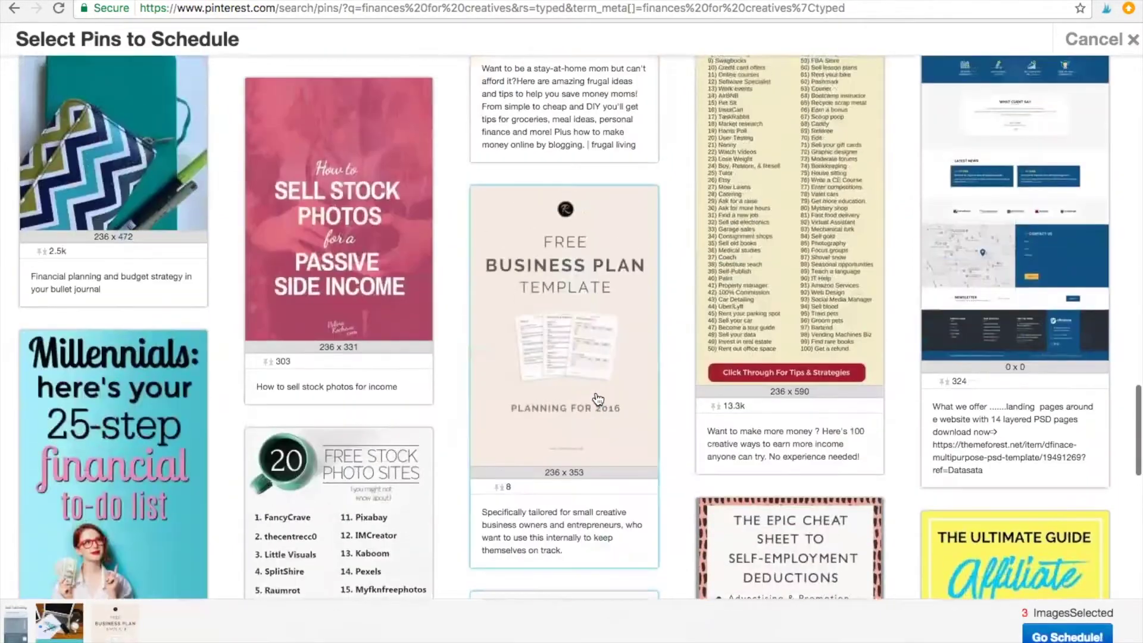
scroll(595, 357, down, 10)
click(594, 329)
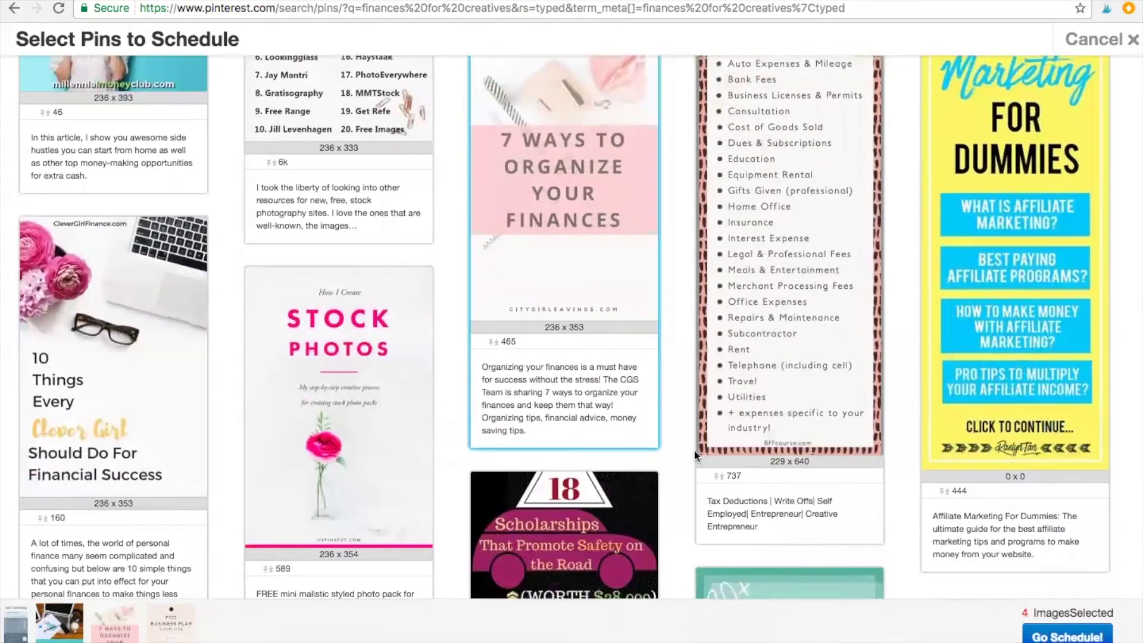
scroll(694, 449, down, 5)
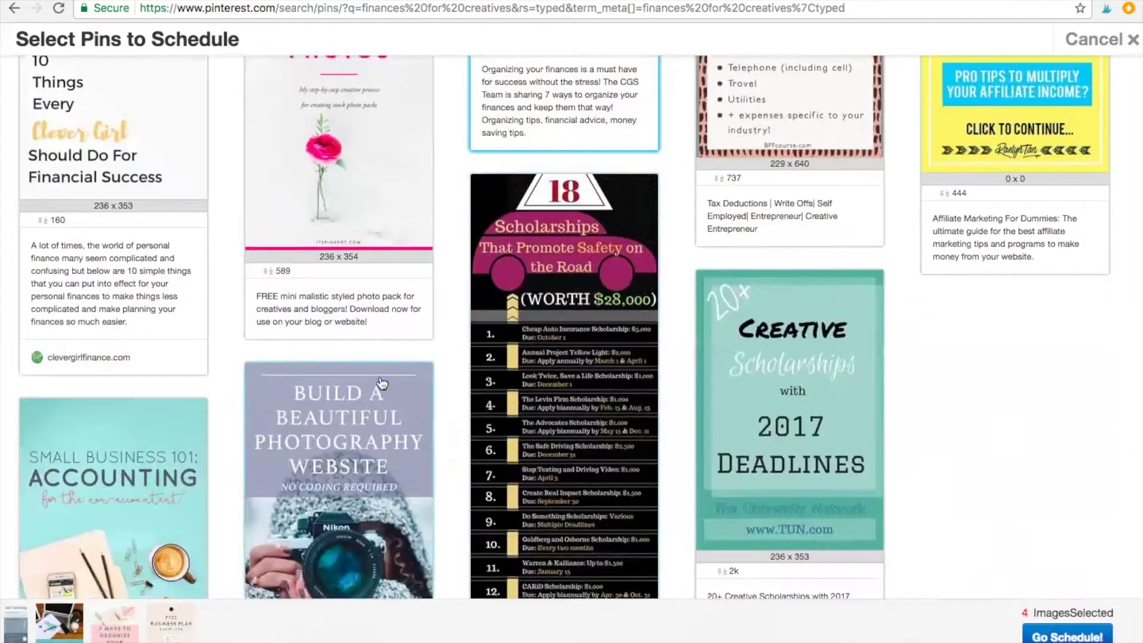
click(1053, 636)
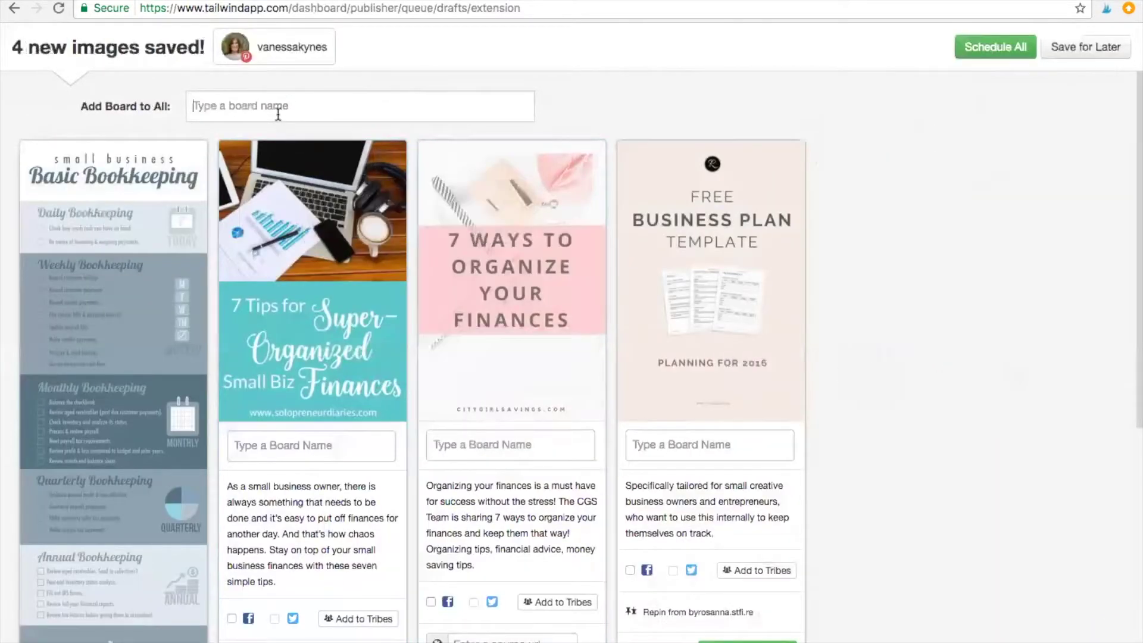
Assign the "Finances for Creative Sma..." board to all the saved finance drafts
click(276, 105)
text(finan)
key(Down)
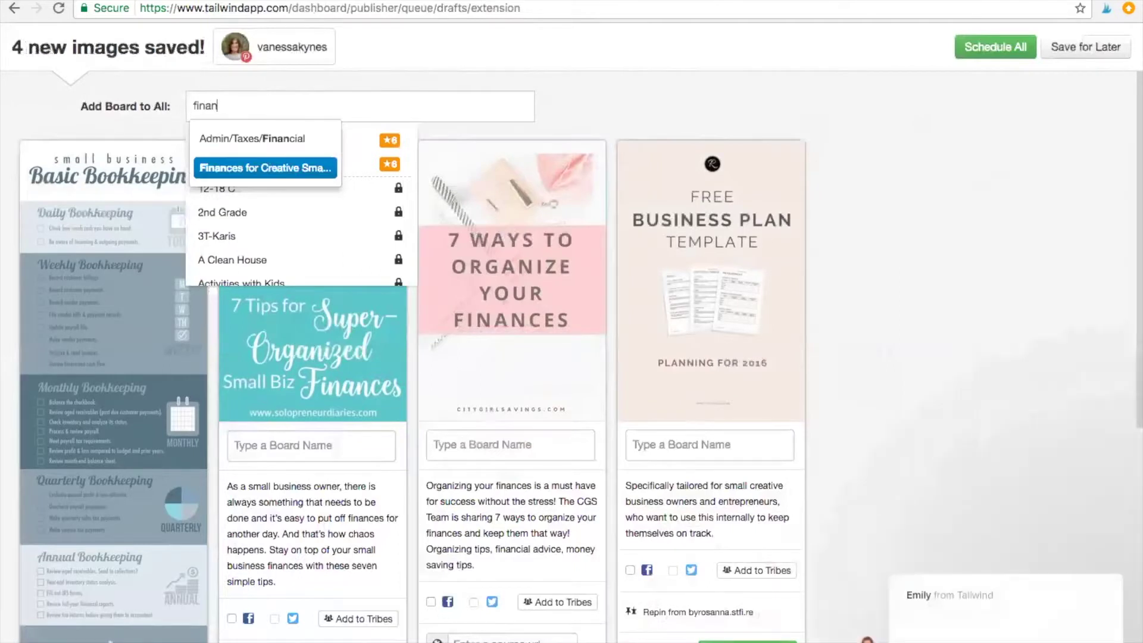
key(Return)
scroll(934, 391, down, 5)
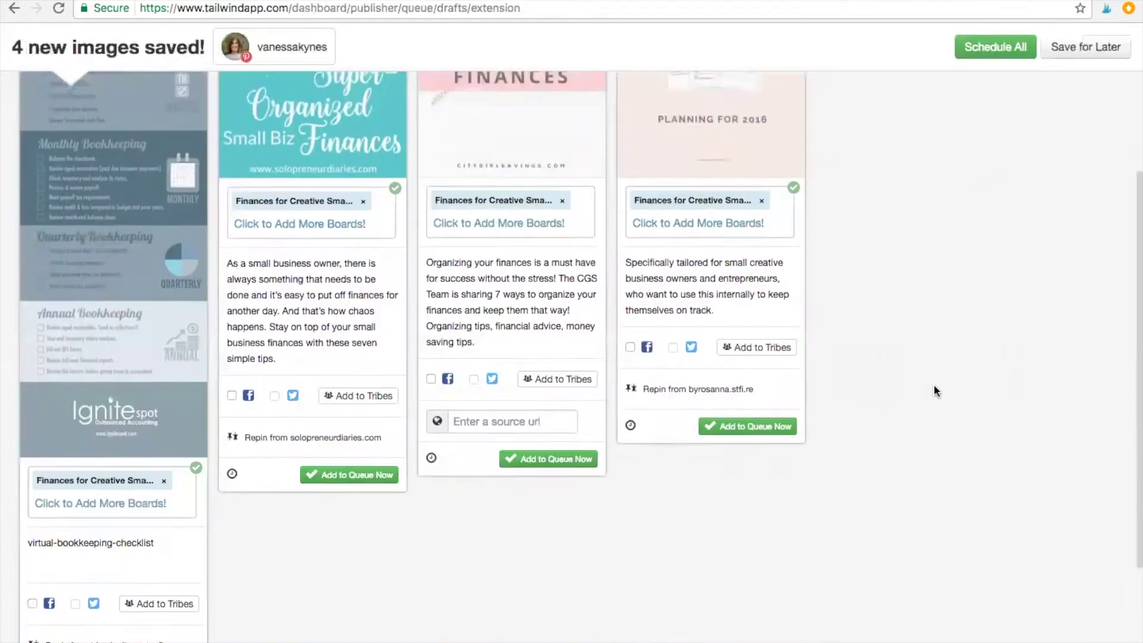
Check the drafts' source links and delete the "7 Ways to Organize Your Finances" draft that has no source URL
scroll(825, 383, up, 5)
scroll(456, 318, down, 5)
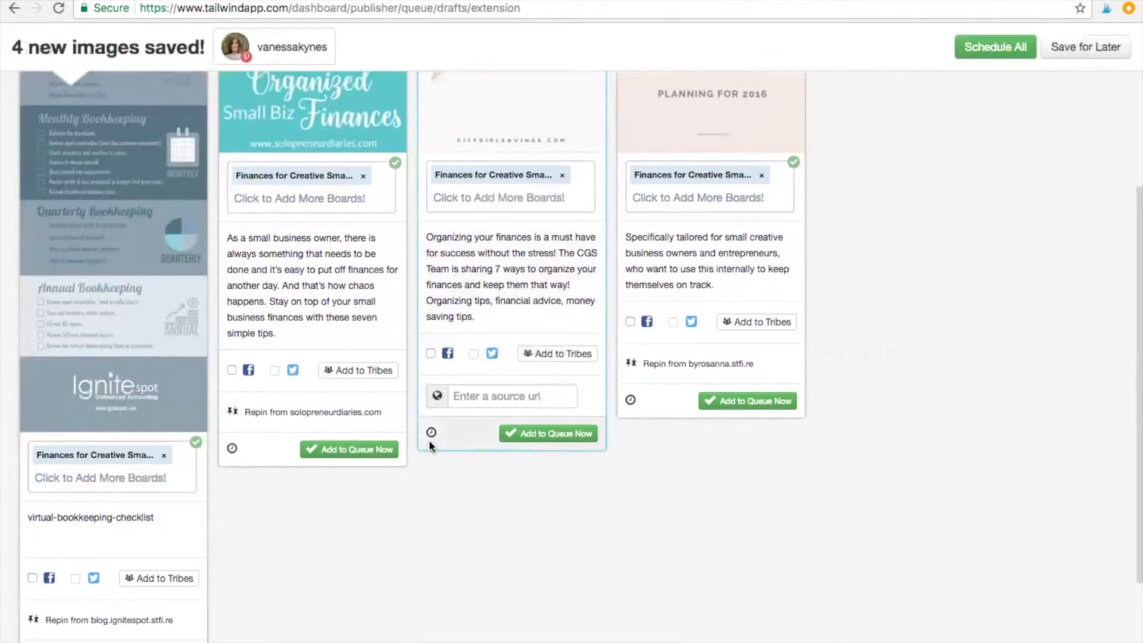
scroll(576, 387, up, 5)
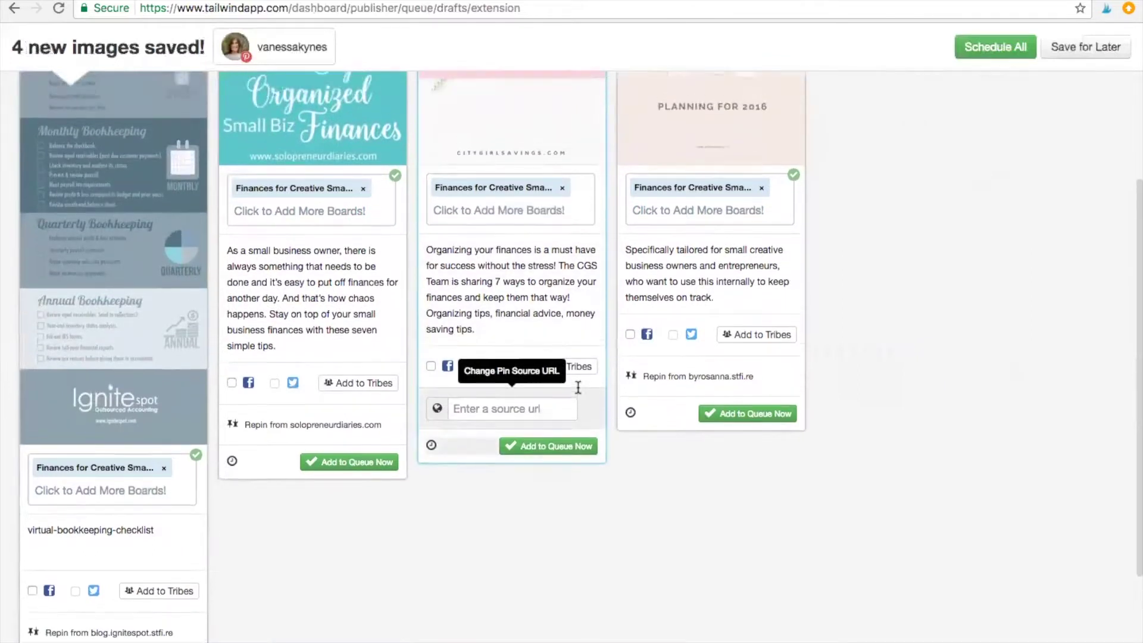
click(587, 159)
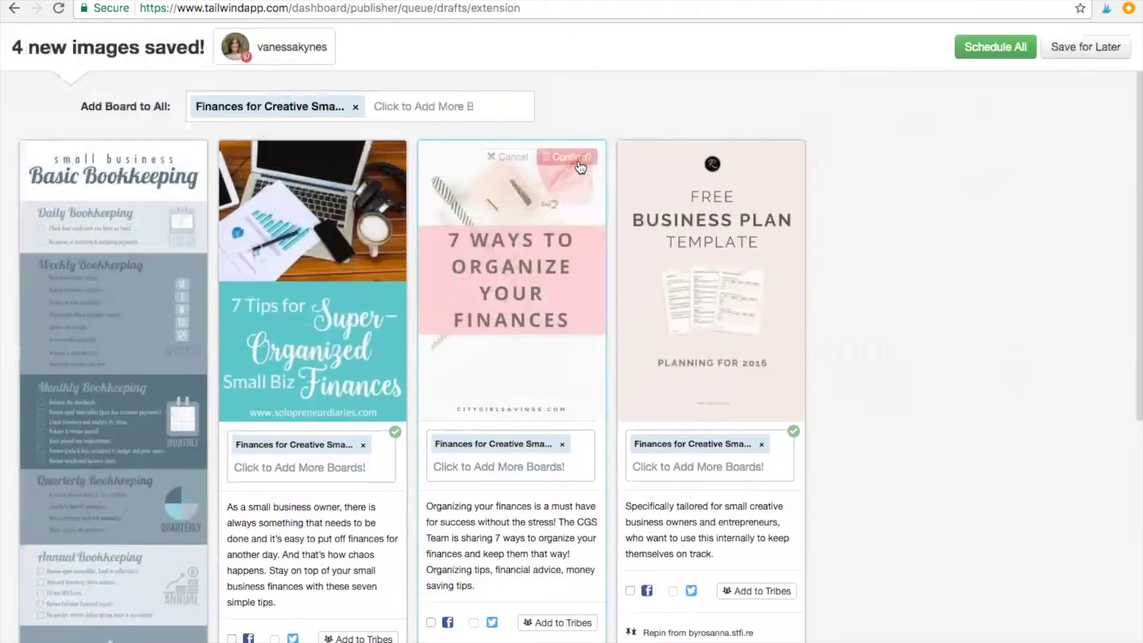
click(586, 160)
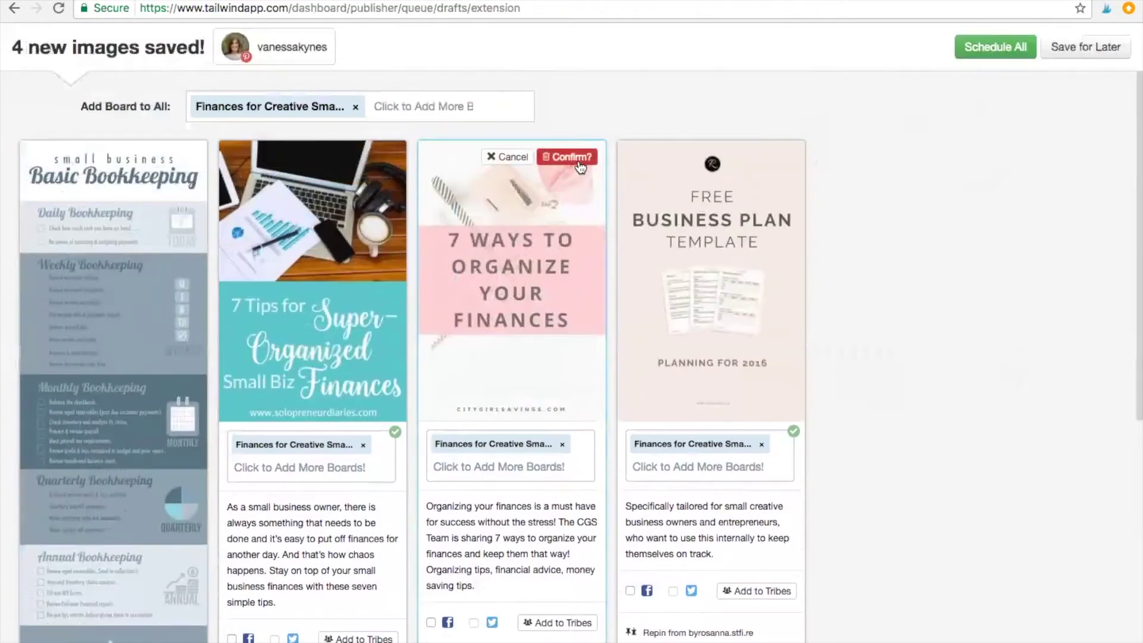
click(567, 156)
Add the "Creative Entrepreneur Tip..." board to all the remaining finance drafts
scroll(776, 379, down, 4)
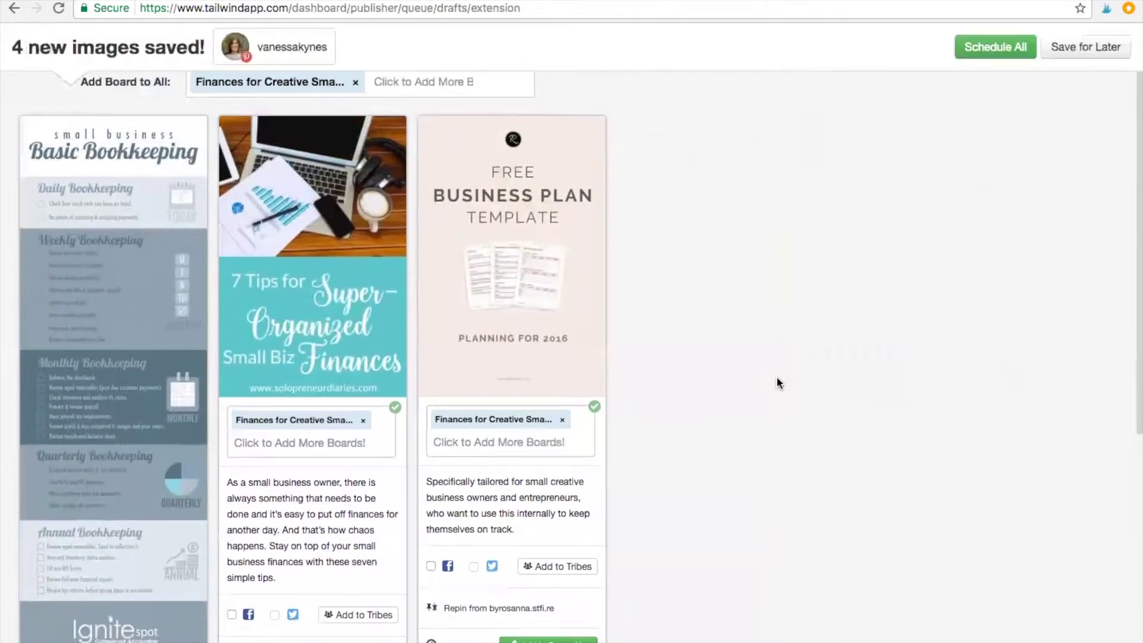
scroll(776, 382, down, 2)
scroll(776, 382, up, 5)
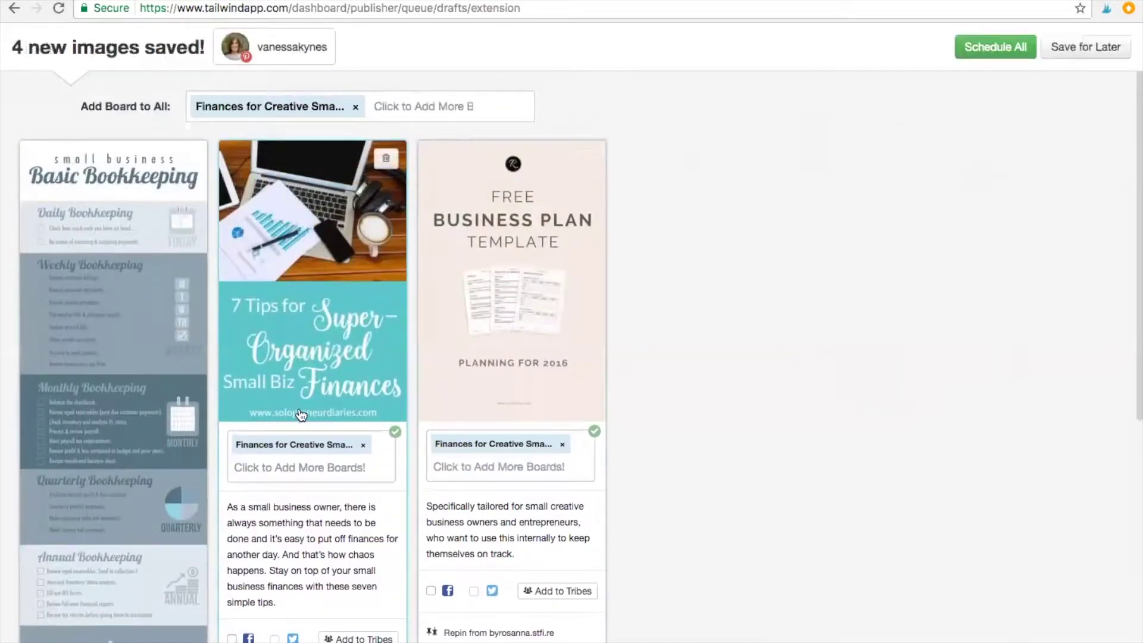
click(443, 111)
text(crea)
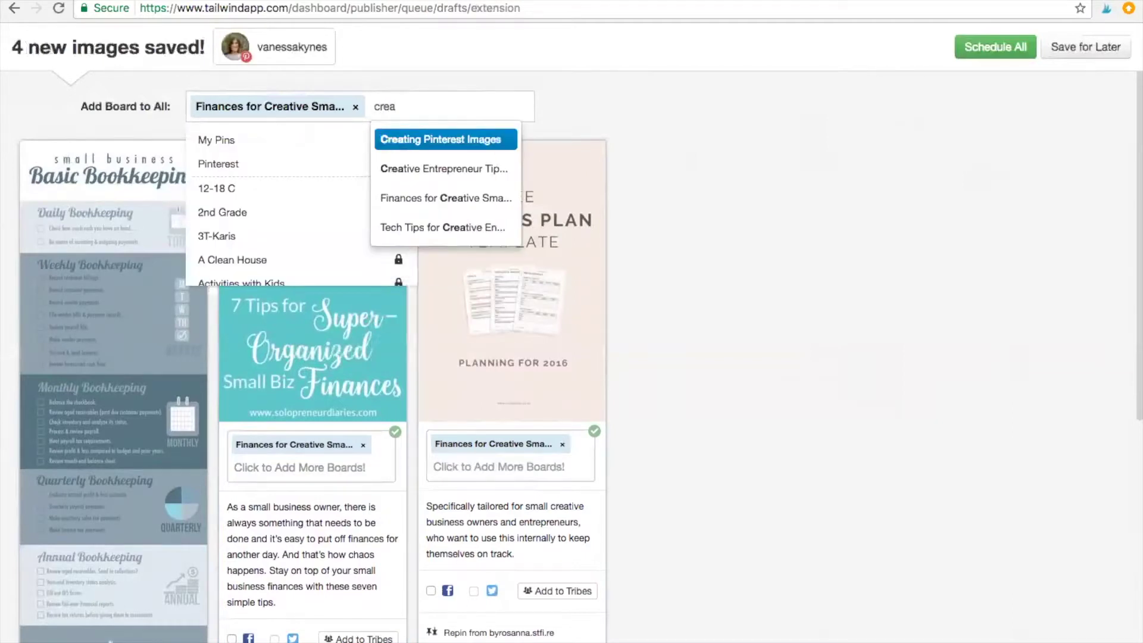
click(474, 169)
scroll(648, 344, down, 1)
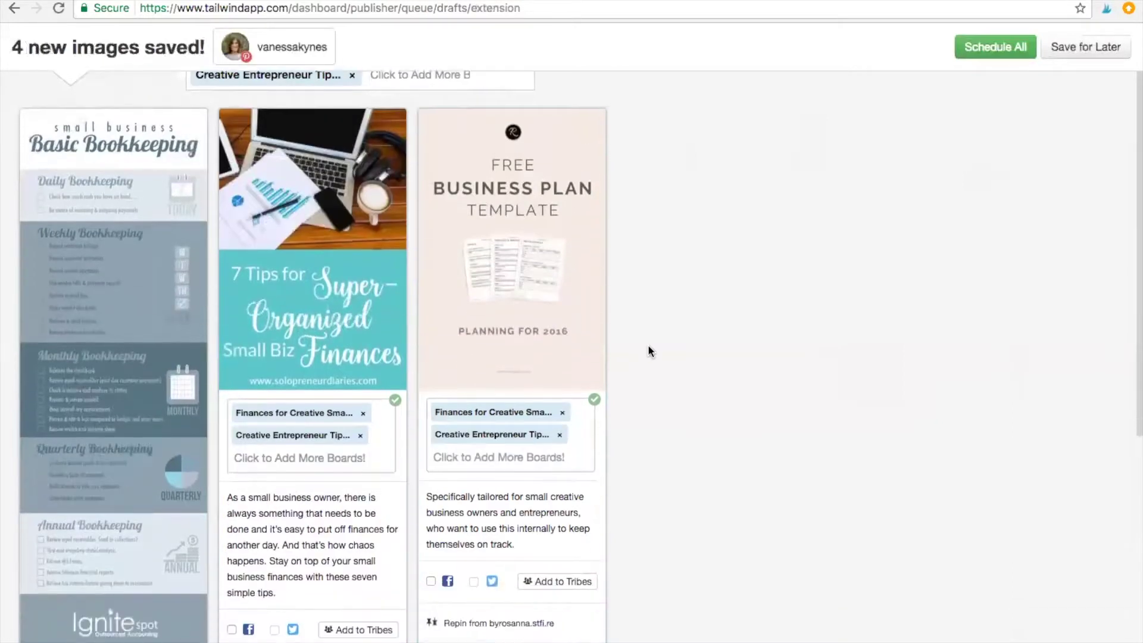
scroll(21, 82, up, 2)
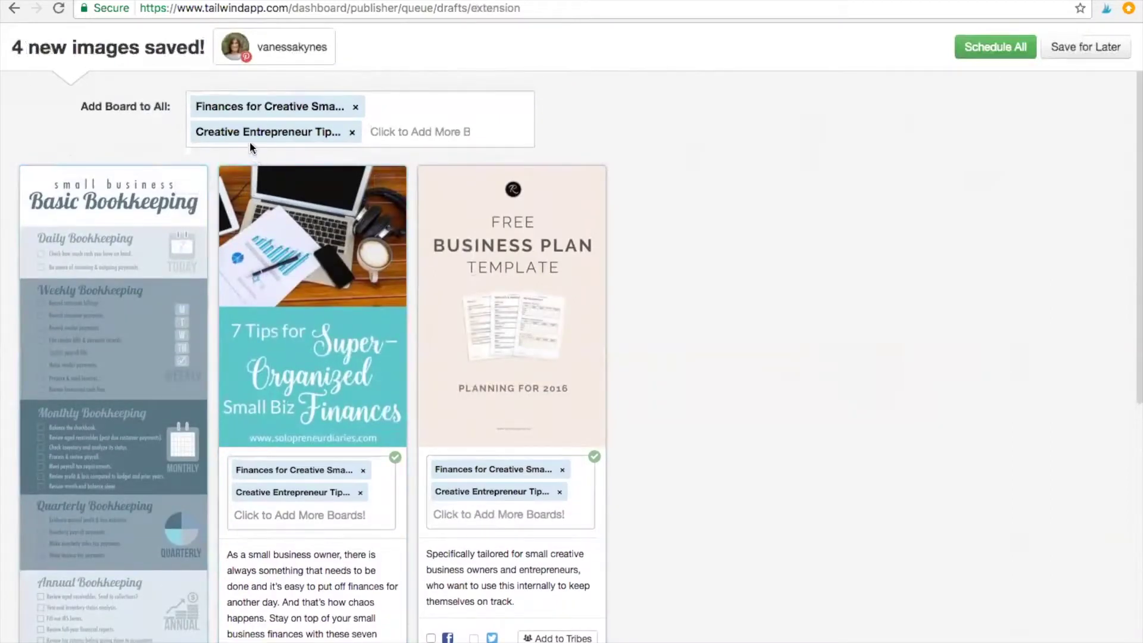
Replace the Basic Bookkeeping draft's description with "Small business bookkeeping for creatives" and schedule all the drafts at once
scroll(182, 539, down, 4)
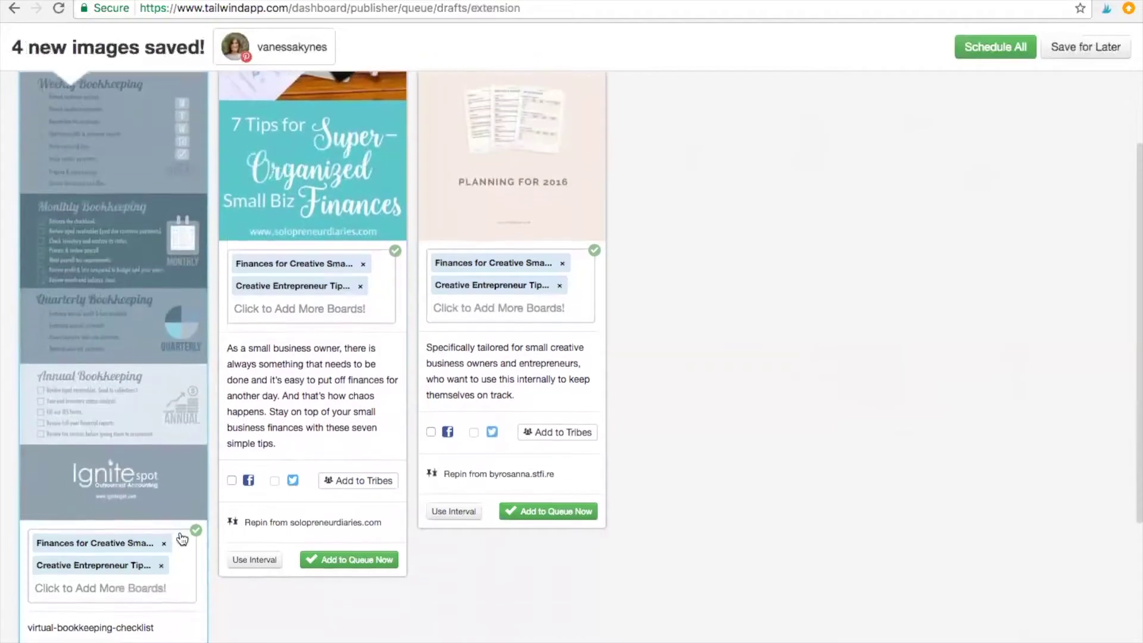
scroll(182, 539, down, 1)
scroll(182, 539, up, 4)
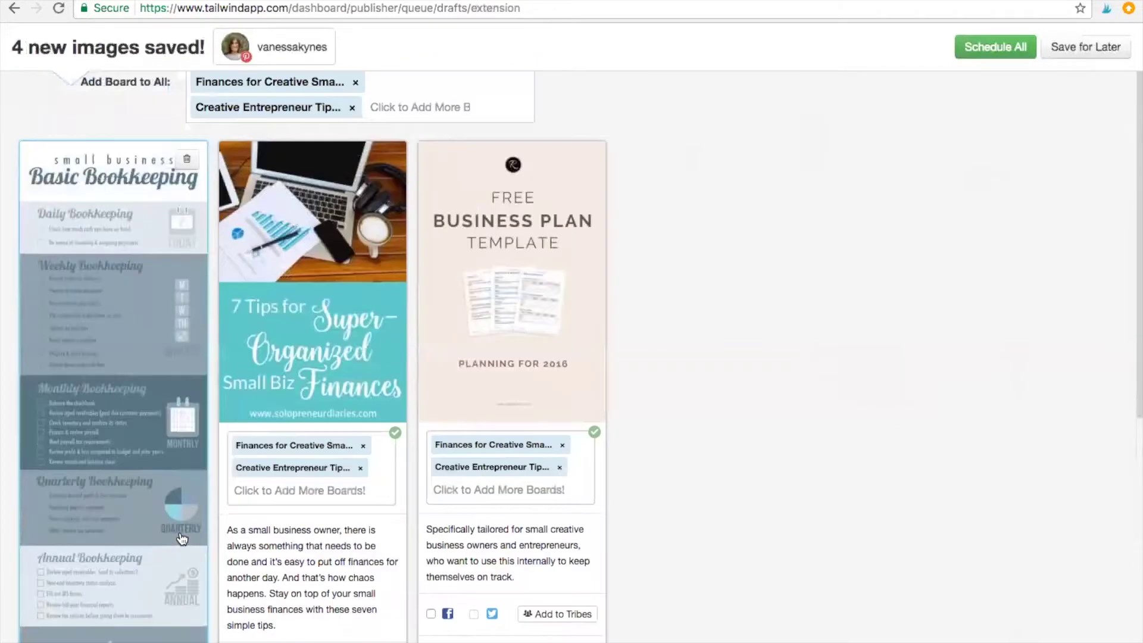
scroll(166, 263, down, 8)
click(119, 384)
key(ctrl+a)
text(Smal)
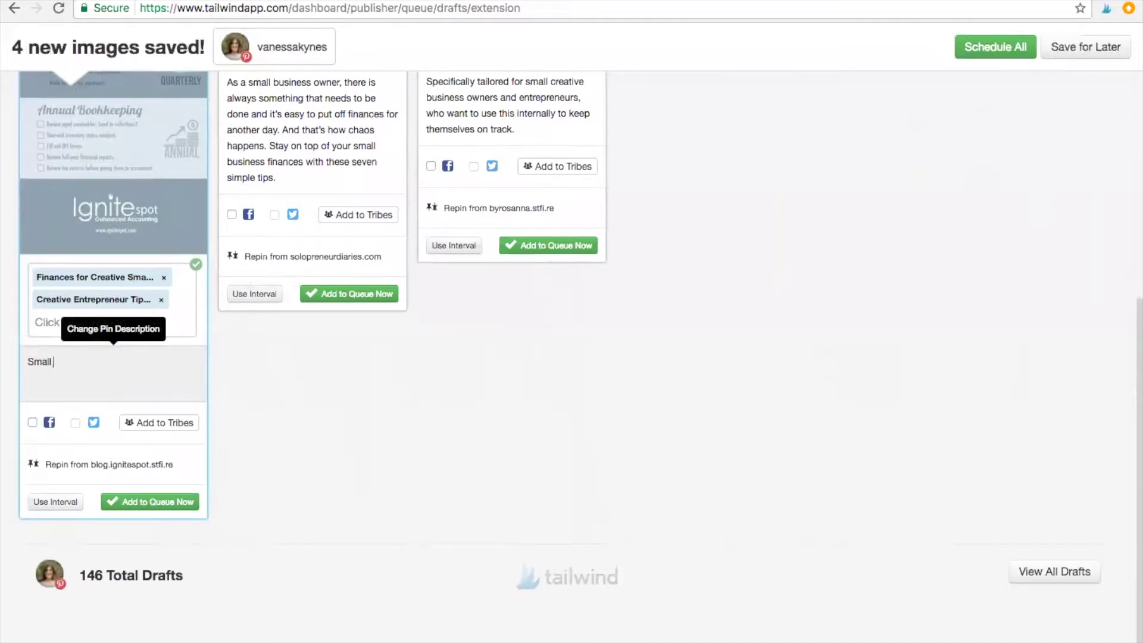
text(l business bookeeping fo)
key(BackSpace)
key(BackSpace)
key(BackSpace)
key(BackSpace)
key(BackSpace)
key(BackSpace)
text(keeping for creatives)
scroll(327, 432, up, 8)
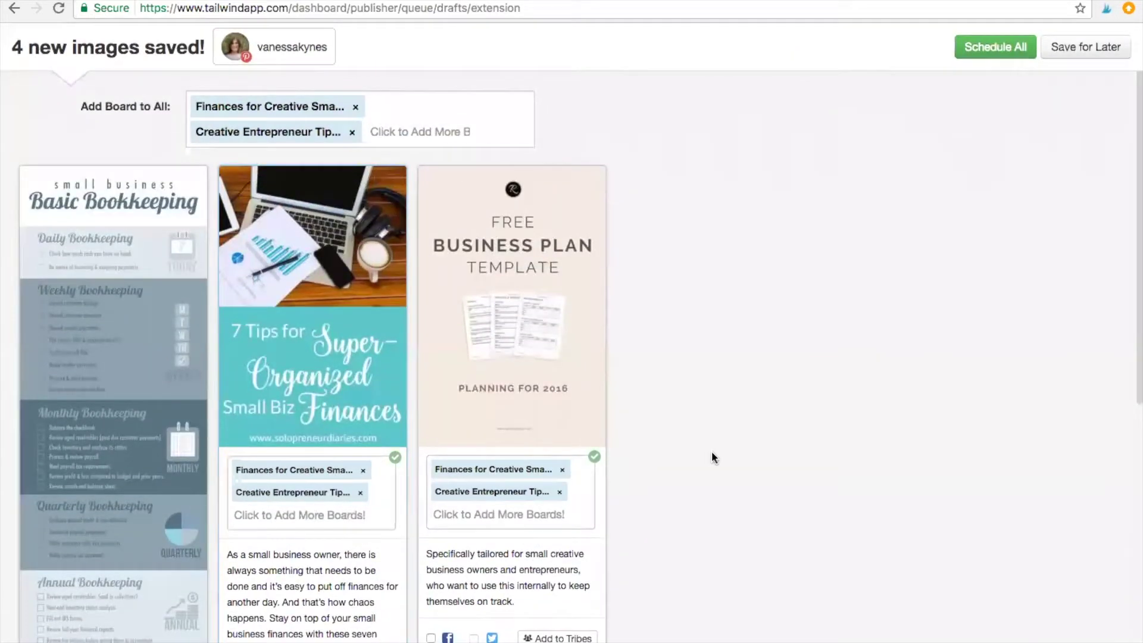
click(1005, 51)
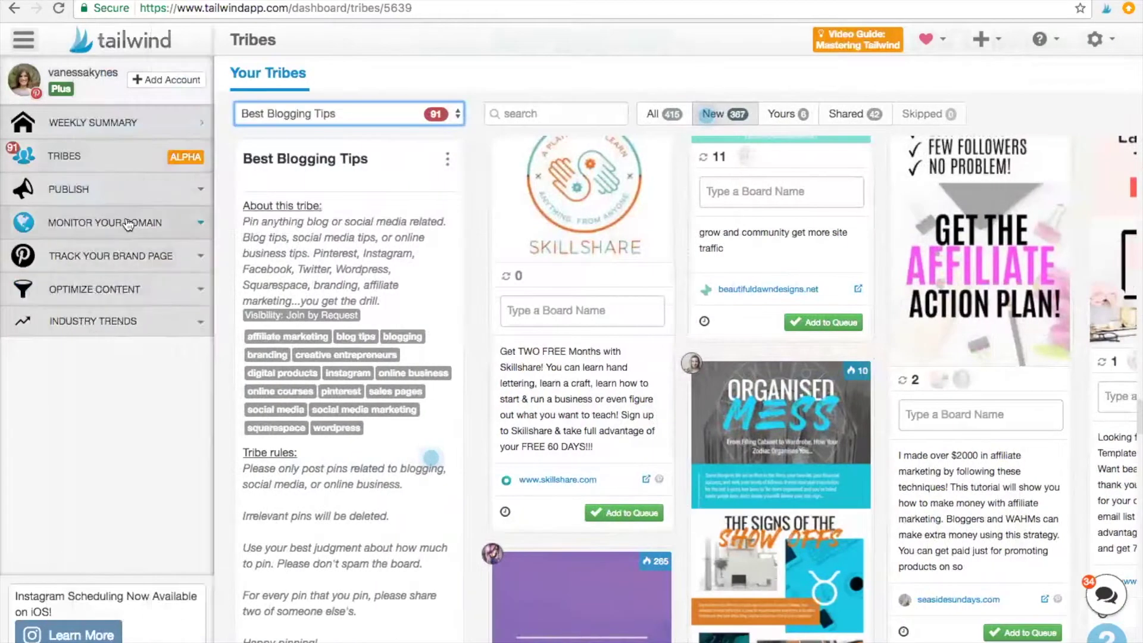
Open the publisher's scheduled pins and look through the schedule calendar to the pins planned for Mon, Sep 4 and Tue, Sep 5
click(128, 225)
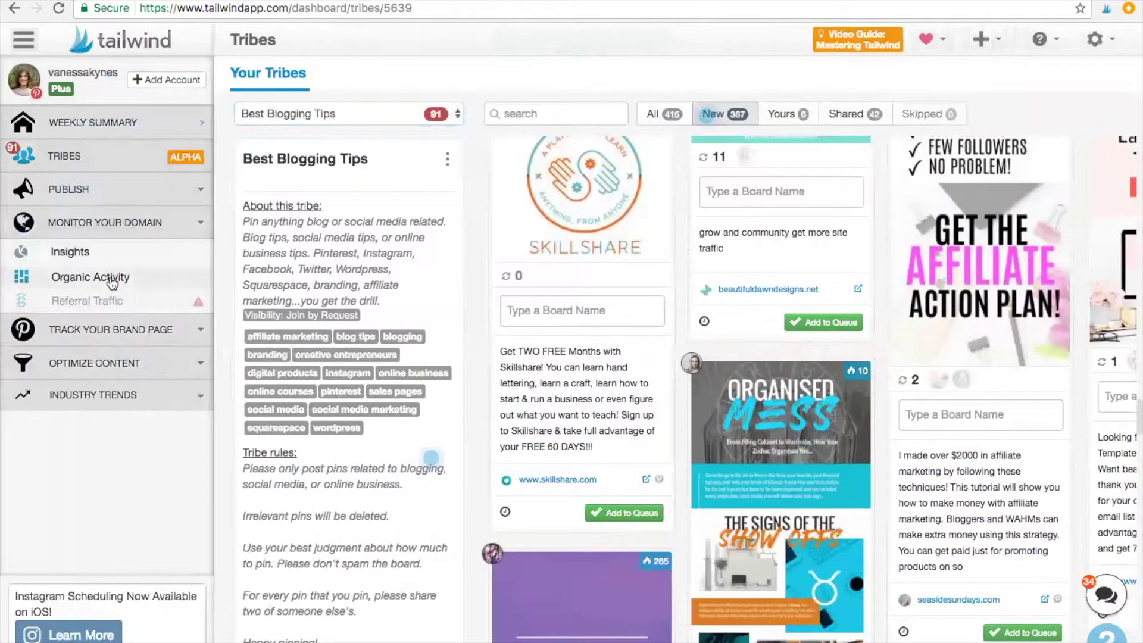
click(109, 195)
click(117, 257)
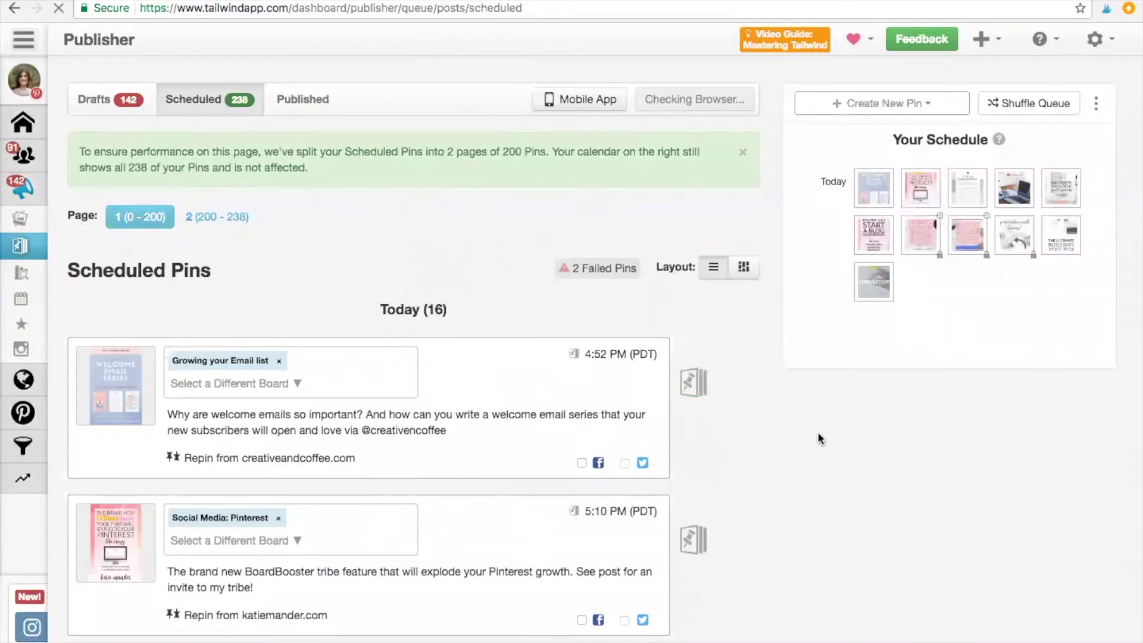
scroll(817, 438, down, 7)
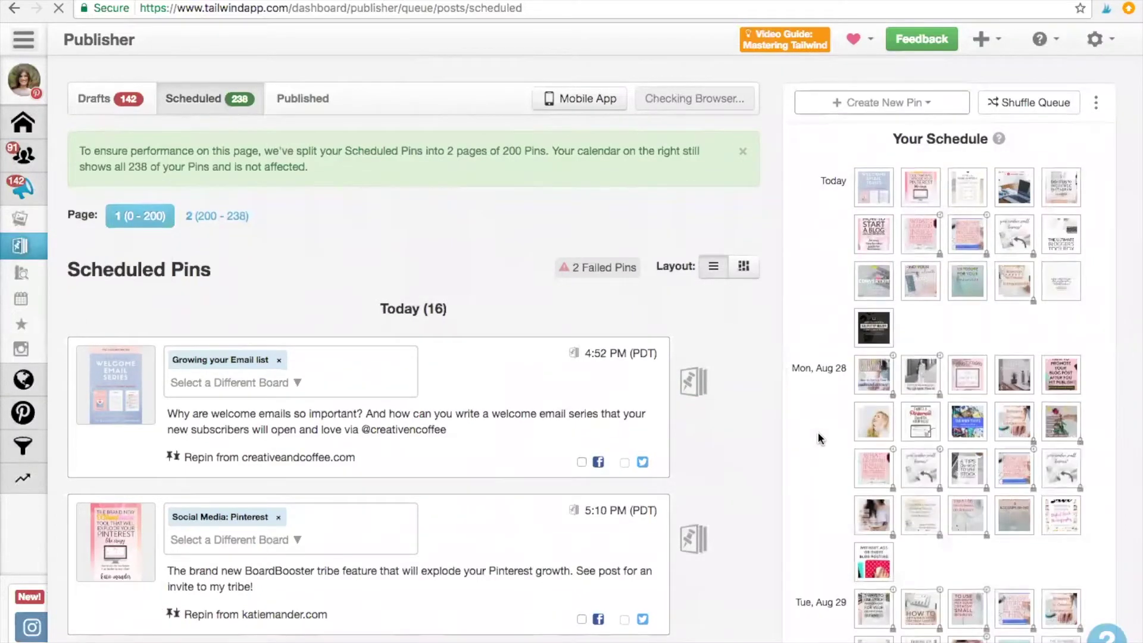
scroll(818, 437, down, 15)
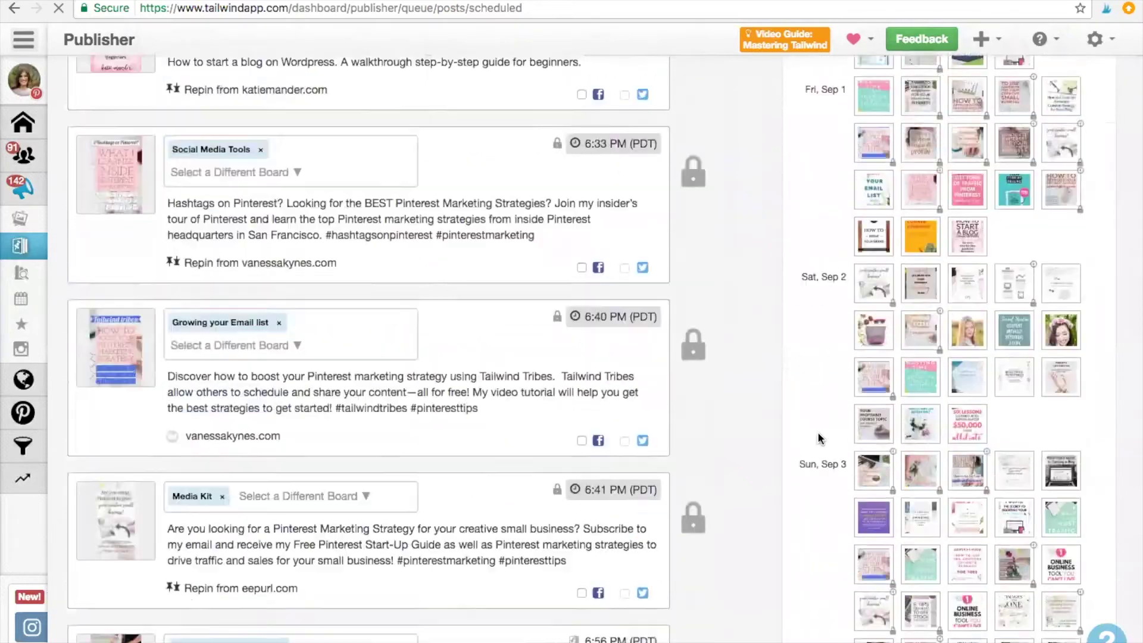
scroll(818, 439, down, 8)
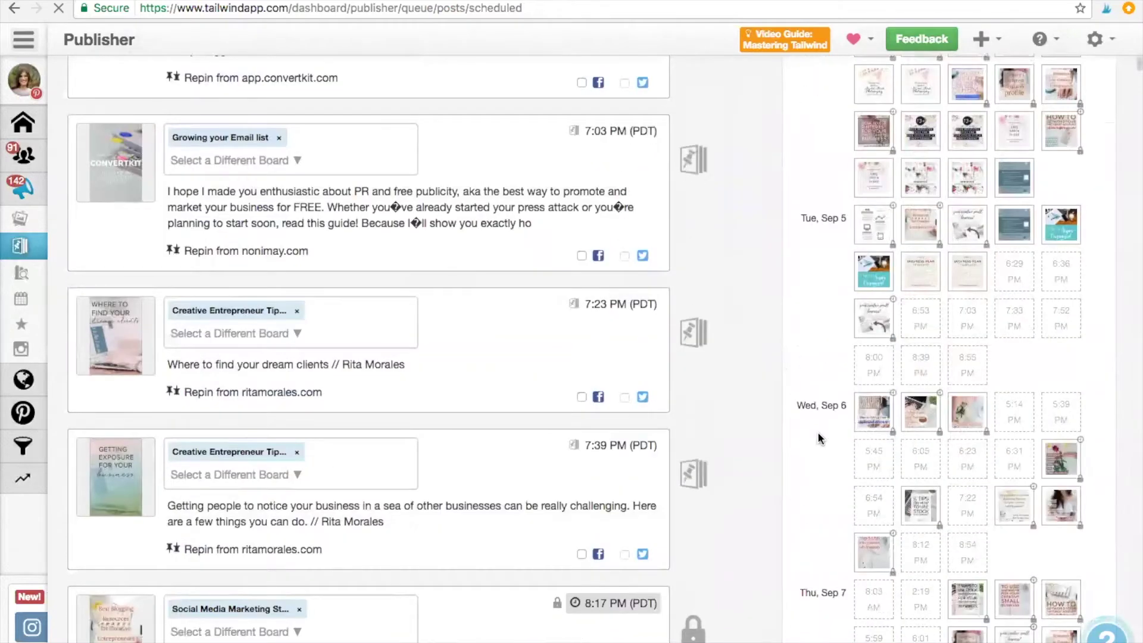
scroll(817, 435, up, 3)
scroll(826, 405, down, 10)
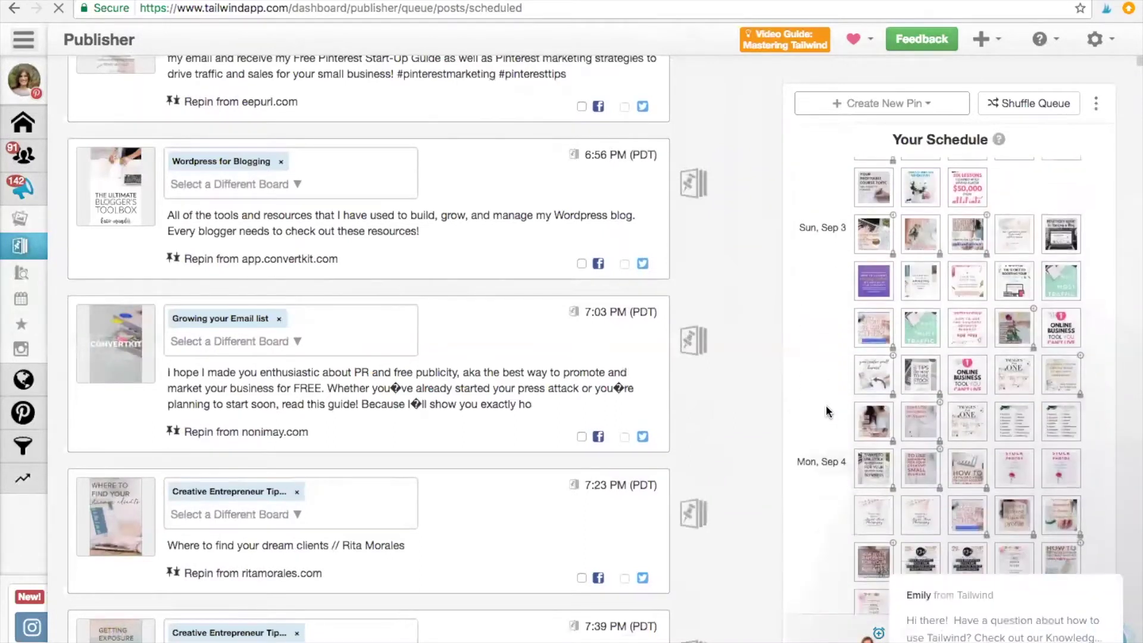
scroll(826, 405, down, 5)
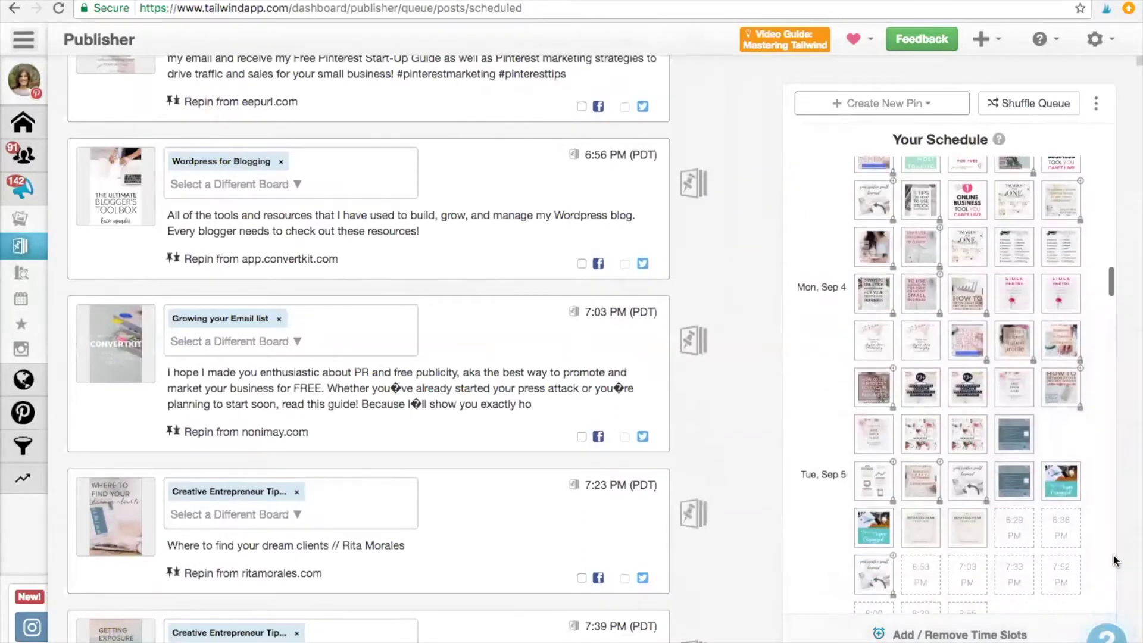
Inspect the times and boards of the duplicated business plan, "13+" and styled stock photography pins in the schedule calendar
mouse_move(925, 515)
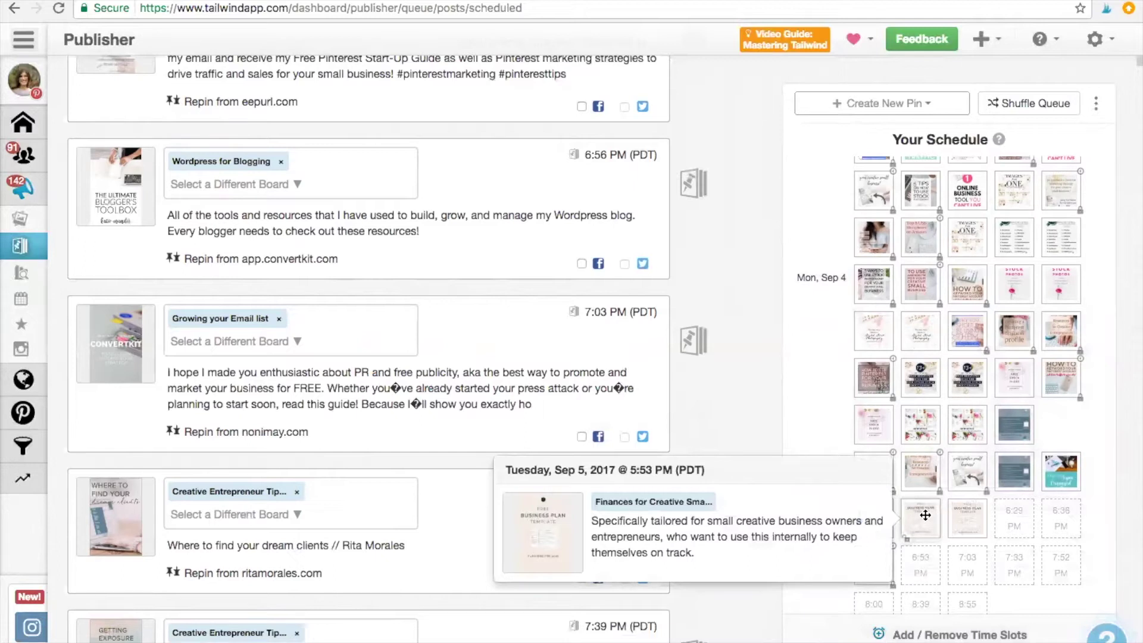
mouse_move(960, 525)
scroll(811, 405, down, 3)
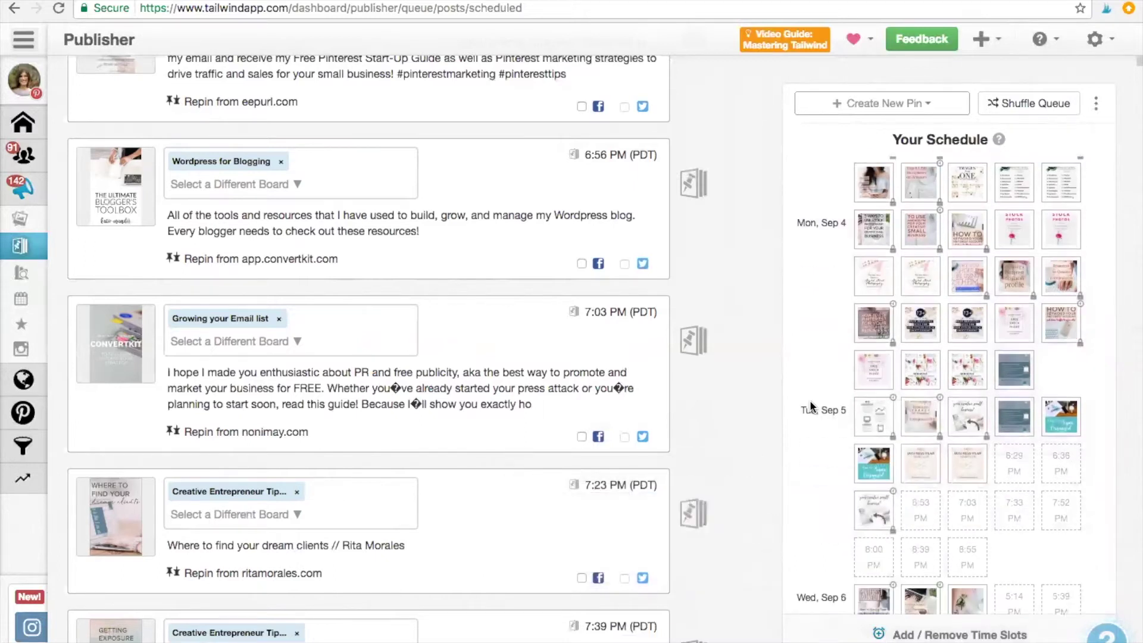
mouse_move(912, 362)
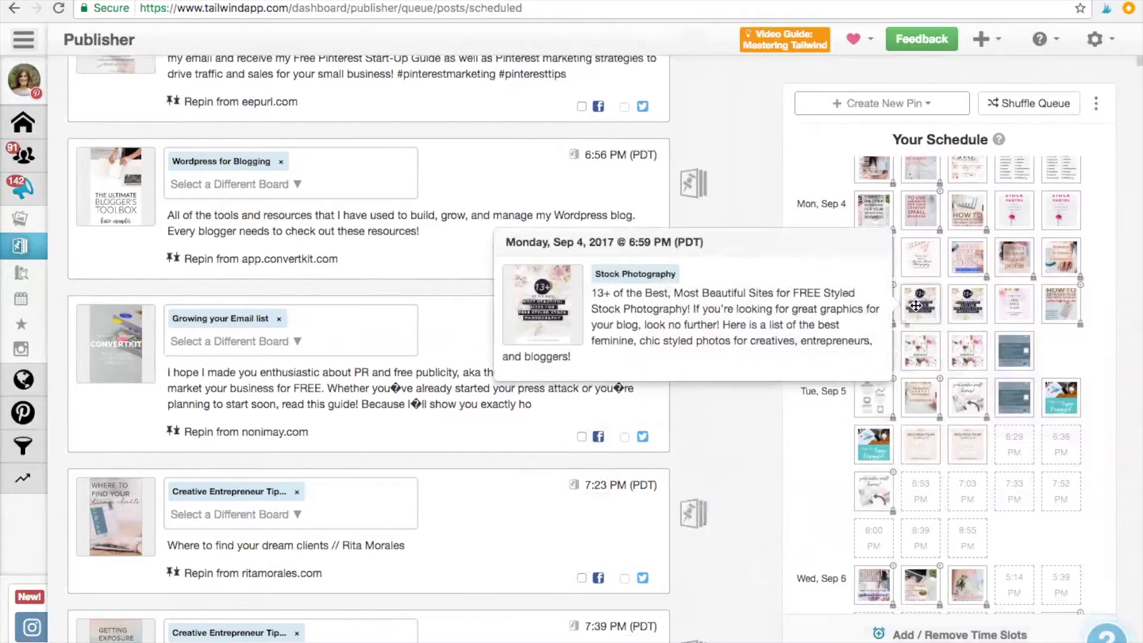
mouse_move(967, 308)
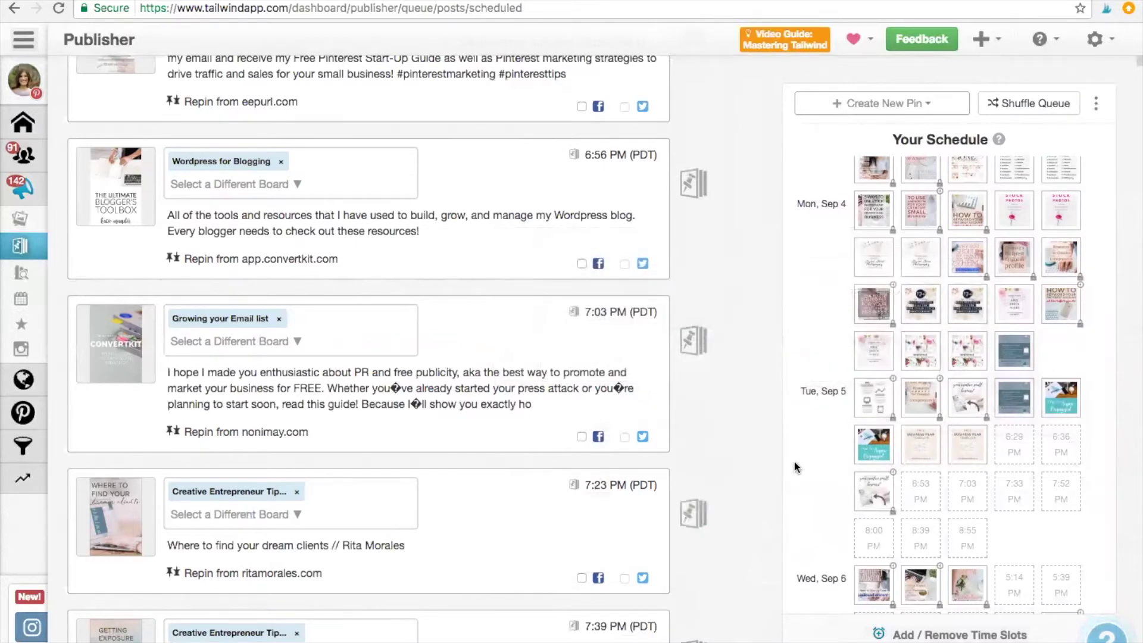
scroll(794, 459, up, 1)
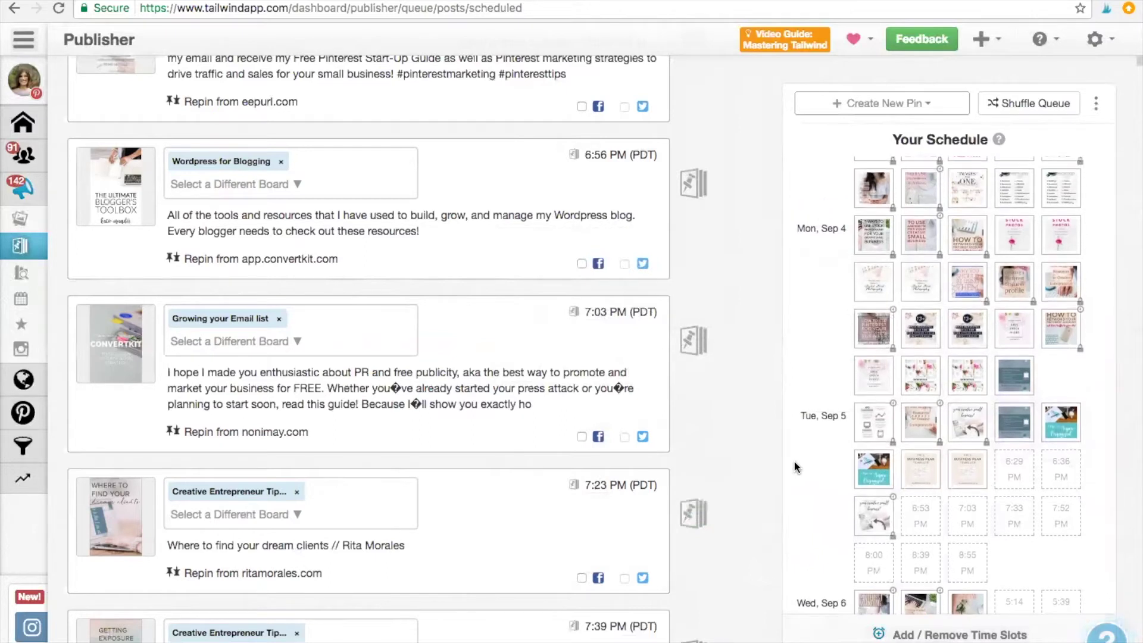
mouse_move(869, 288)
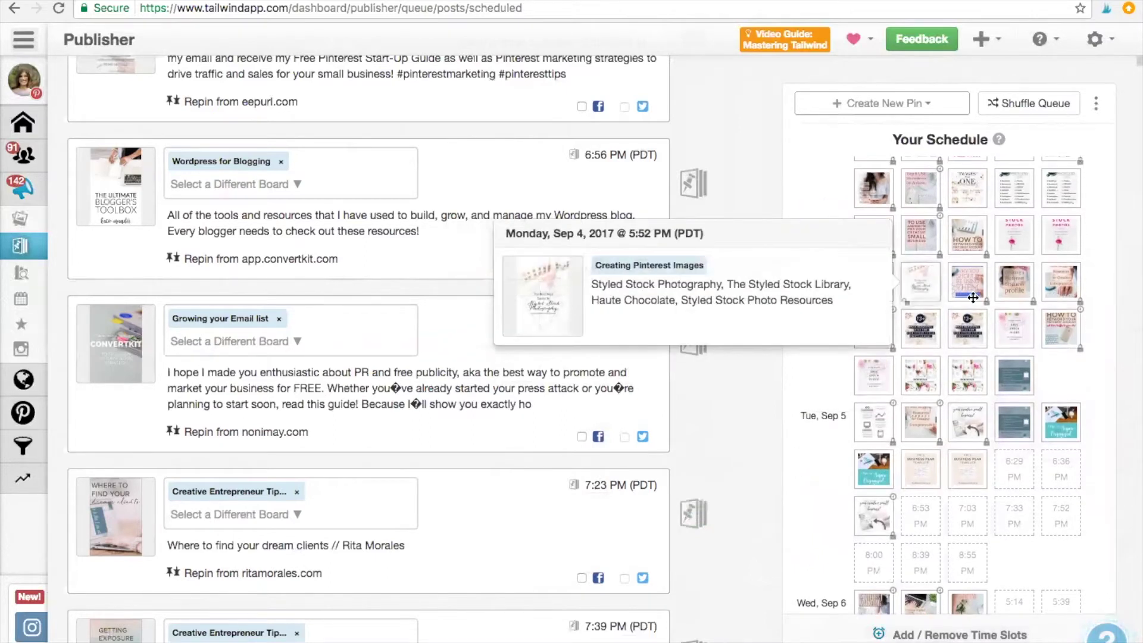
Shuffle the queue of unlocked scheduled pins and confirm the shuffle
mouse_move(921, 329)
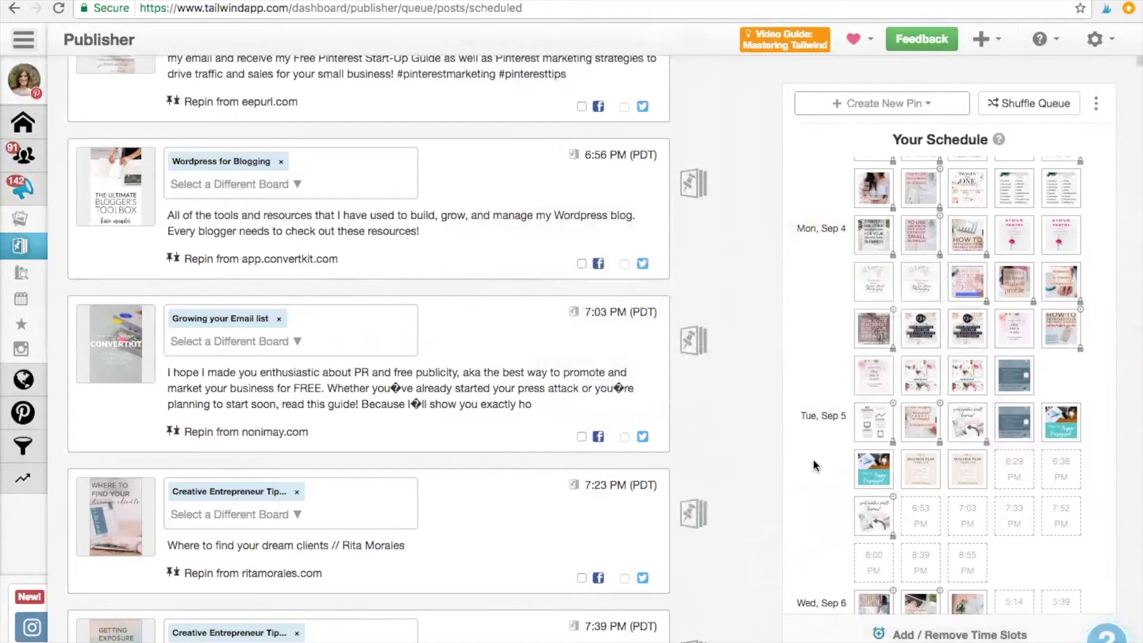
scroll(809, 487, up, 2)
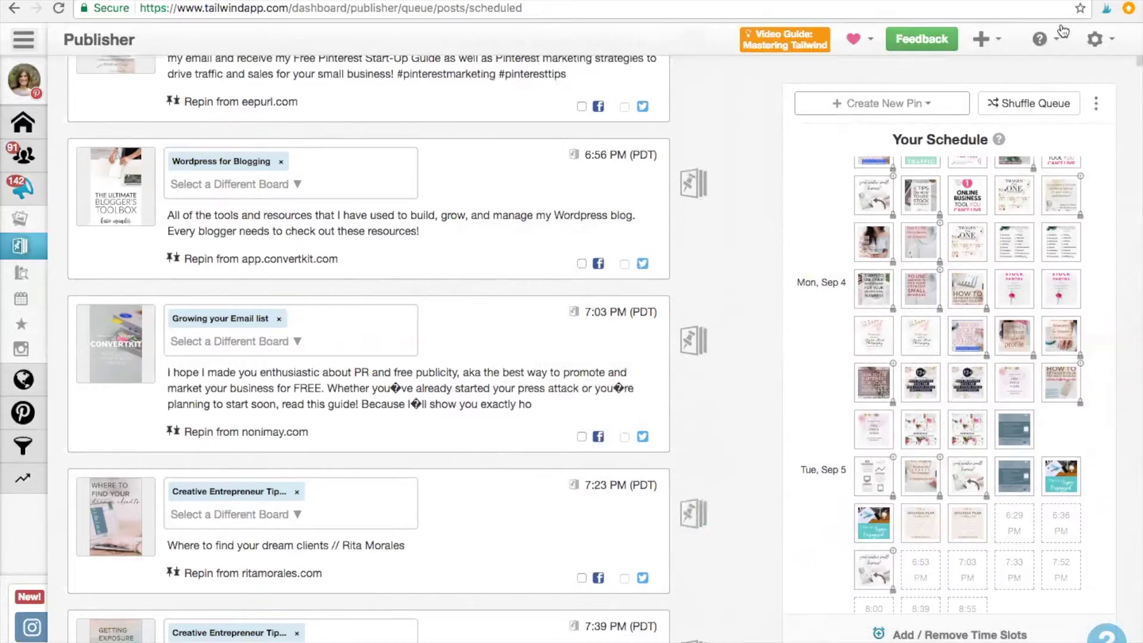
click(1051, 105)
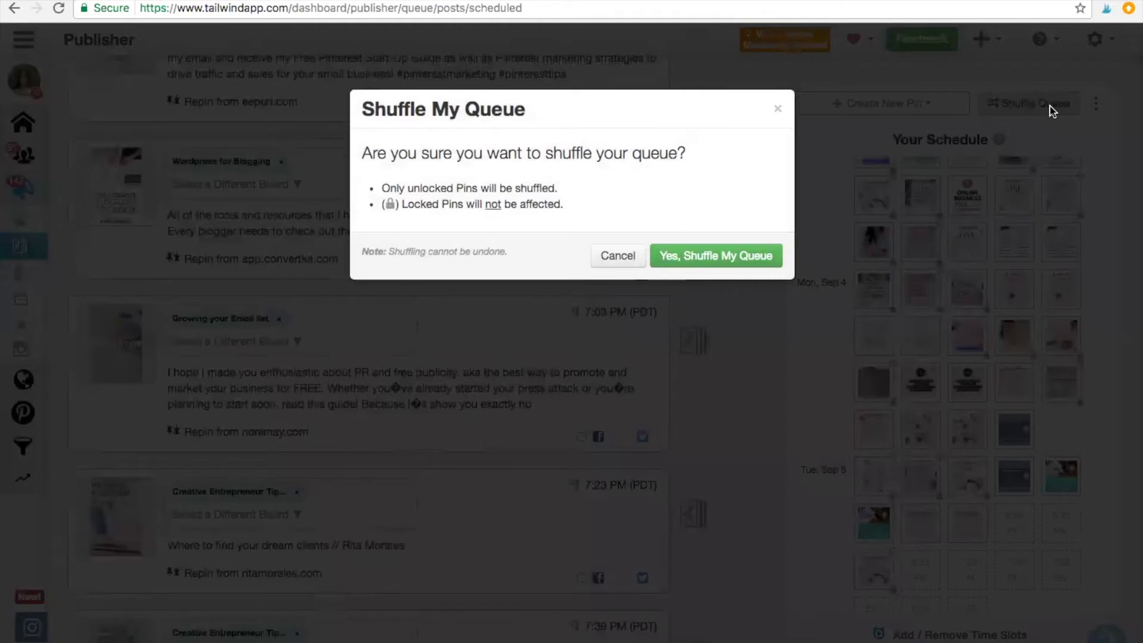
click(733, 256)
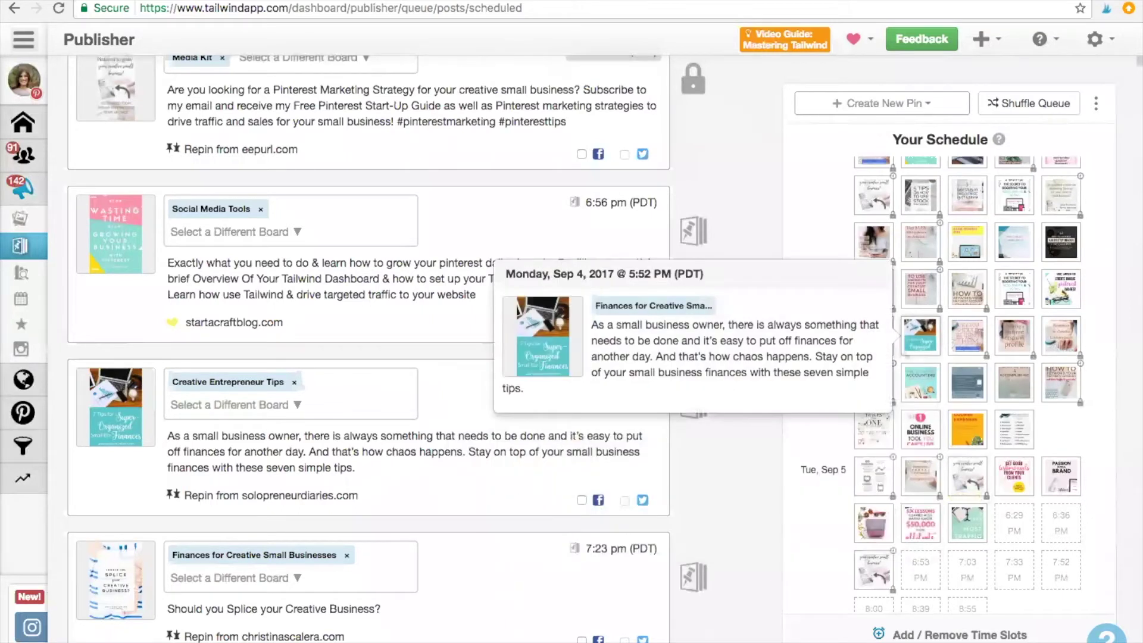
Look through the shuffled schedule calendar from today to Wed, Sep 6, checking how the pins are spread over the days and time slots
scroll(1023, 483, up, 5)
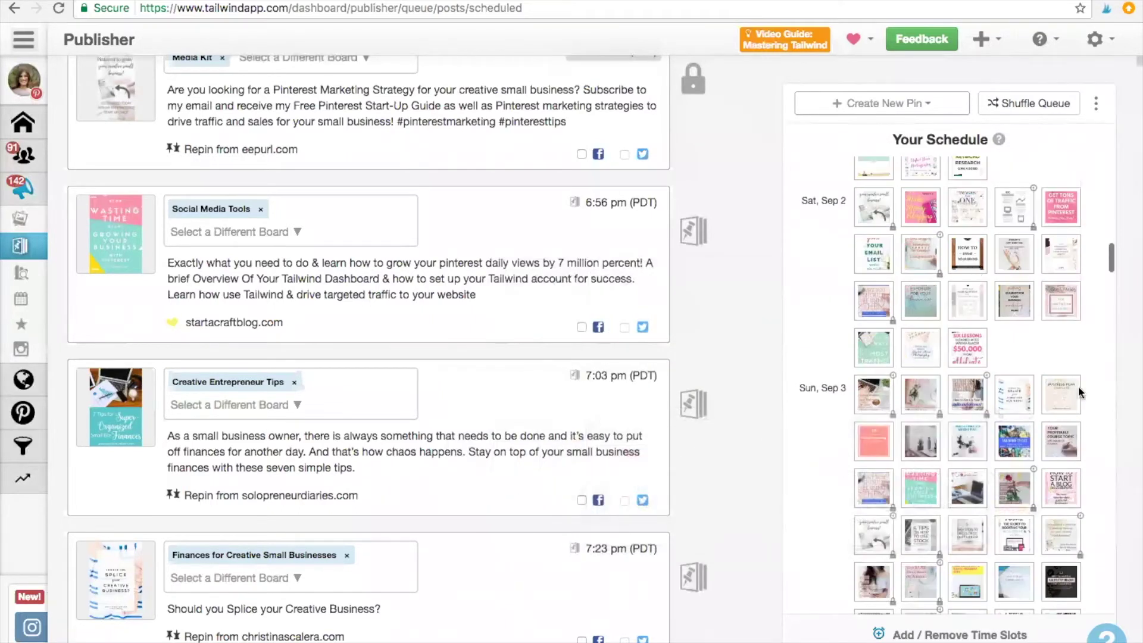
scroll(1078, 421, down, 2)
scroll(1079, 421, down, 4)
scroll(1078, 420, up, 8)
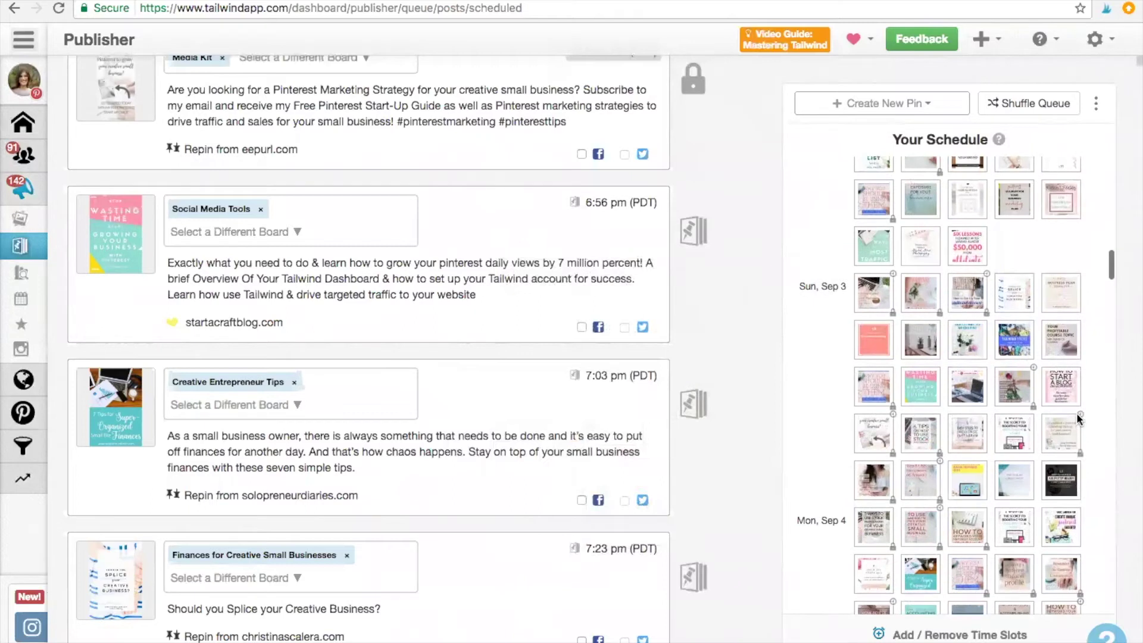
scroll(1071, 470, up, 3)
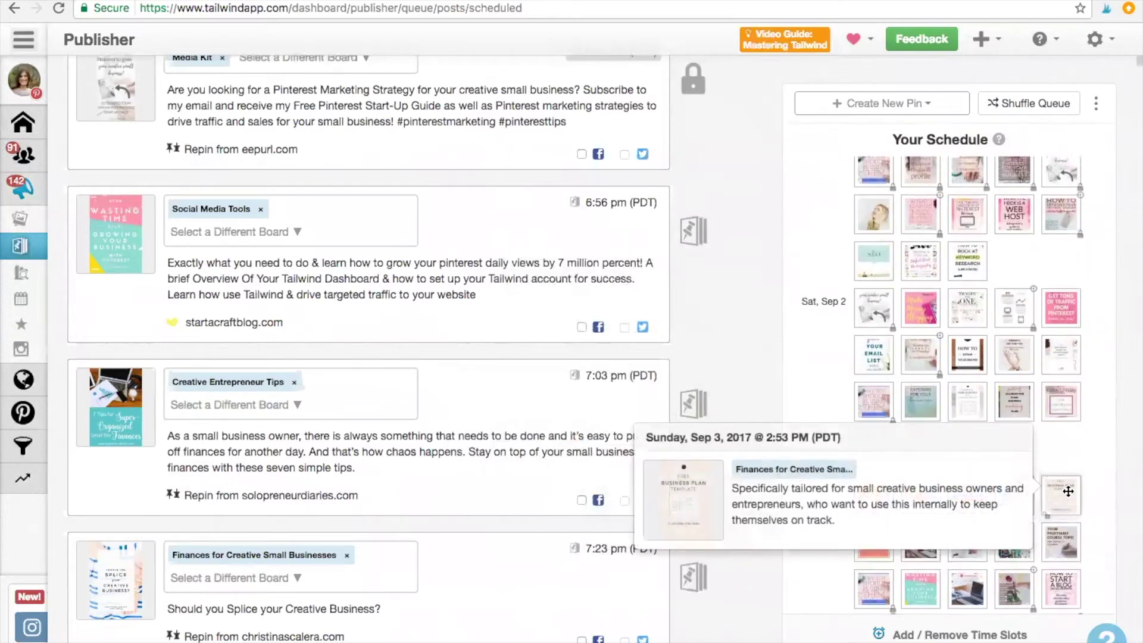
scroll(1068, 491, up, 10)
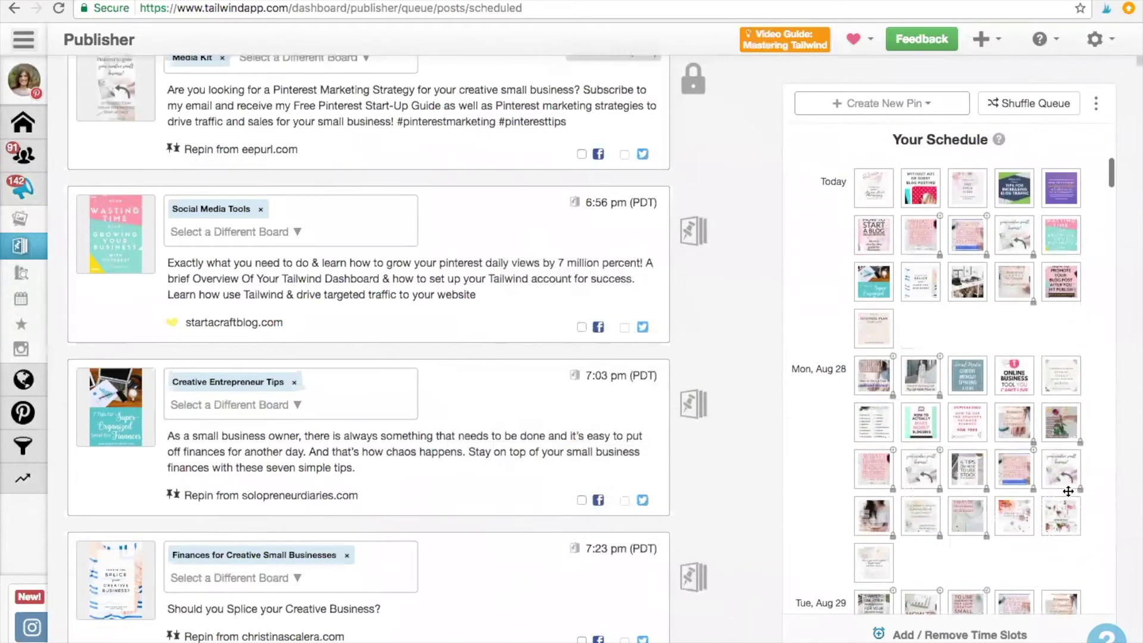
scroll(792, 410, down, 9)
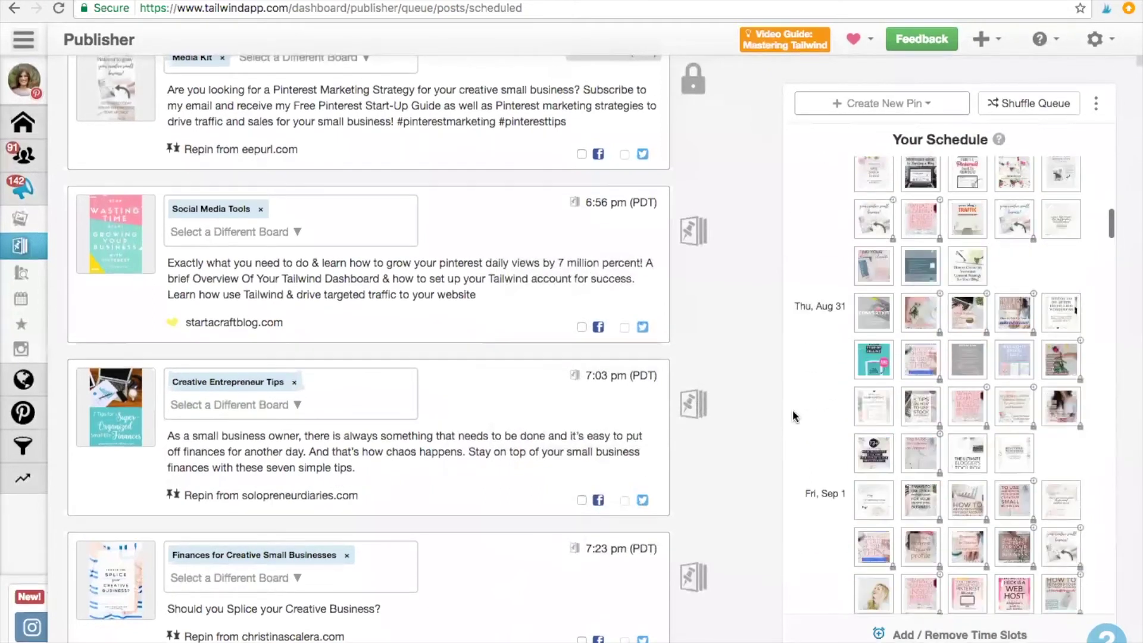
scroll(792, 410, down, 5)
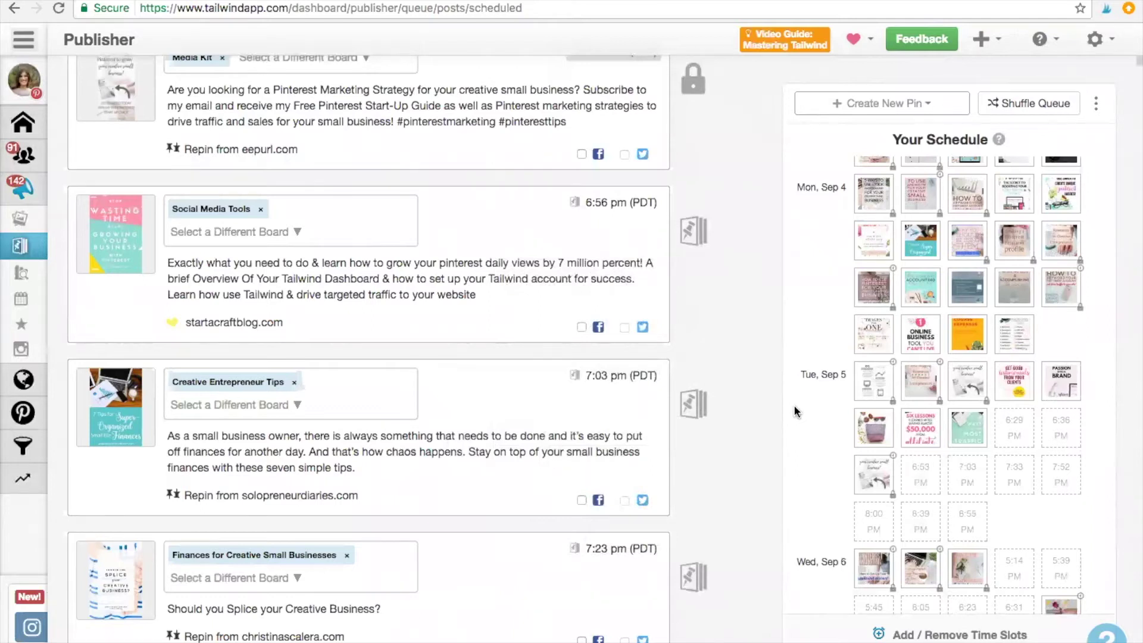
scroll(795, 411, up, 3)
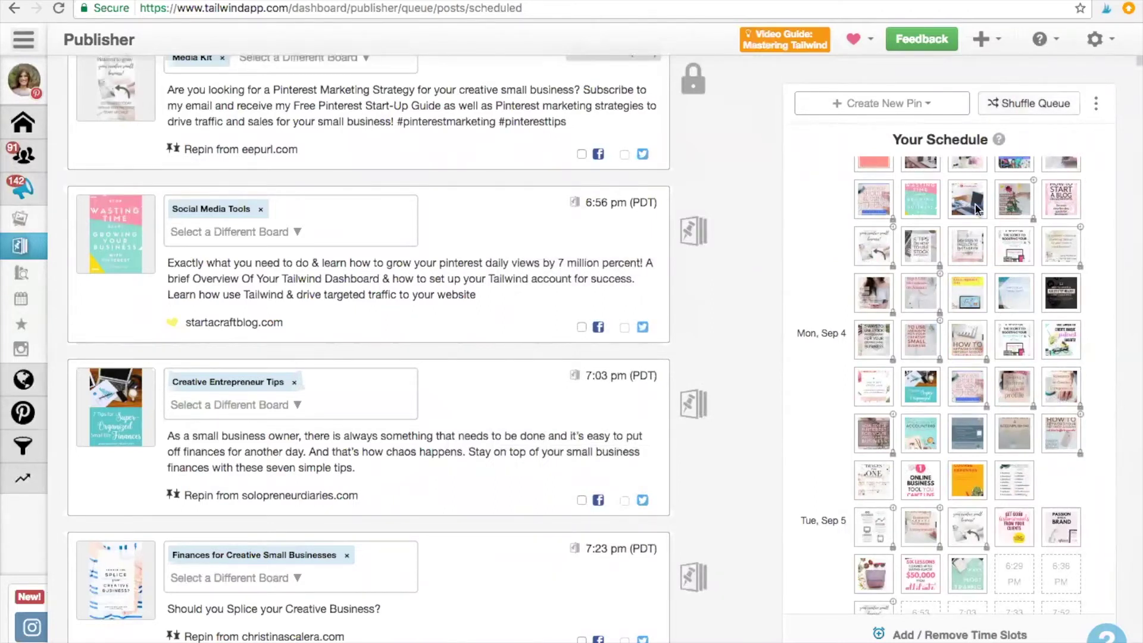
scroll(820, 417, down, 2)
scroll(820, 414, down, 3)
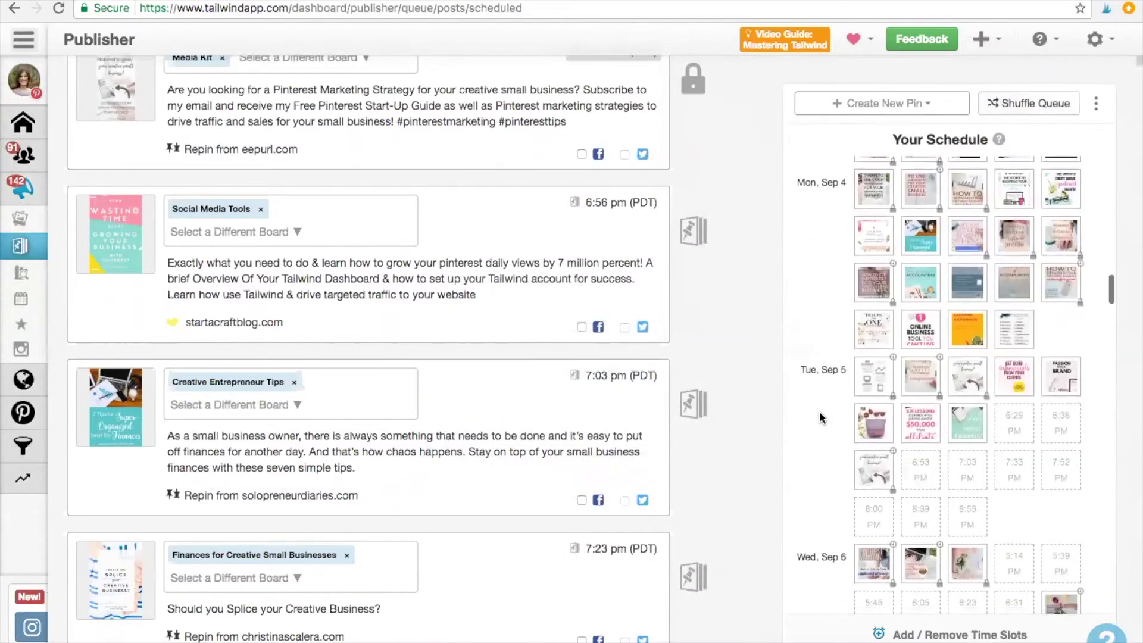
scroll(820, 417, down, 1)
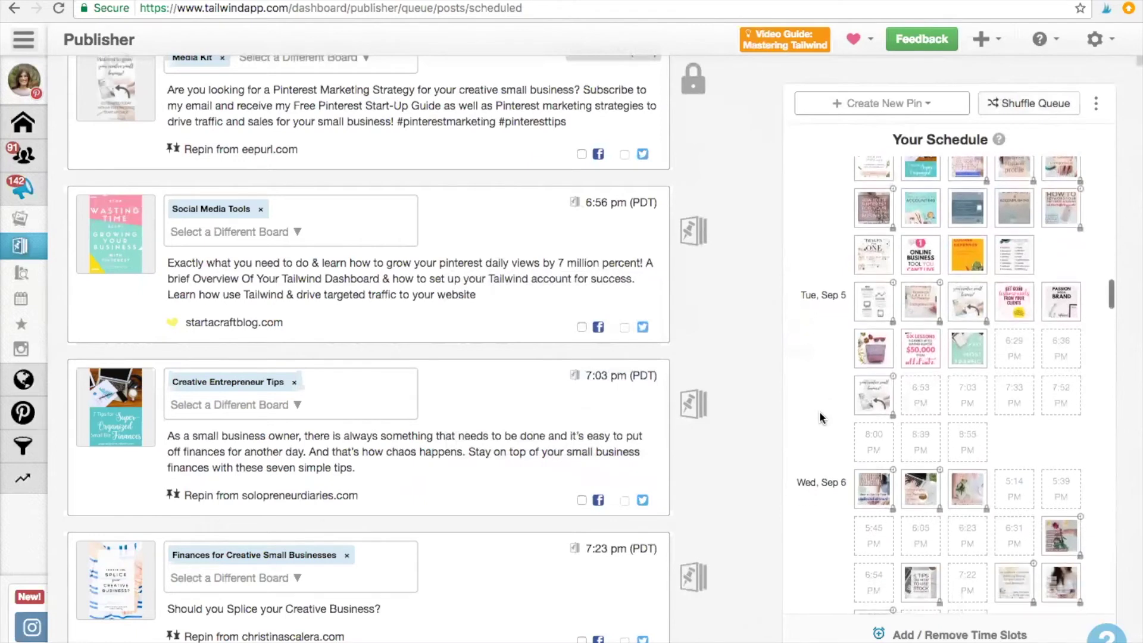